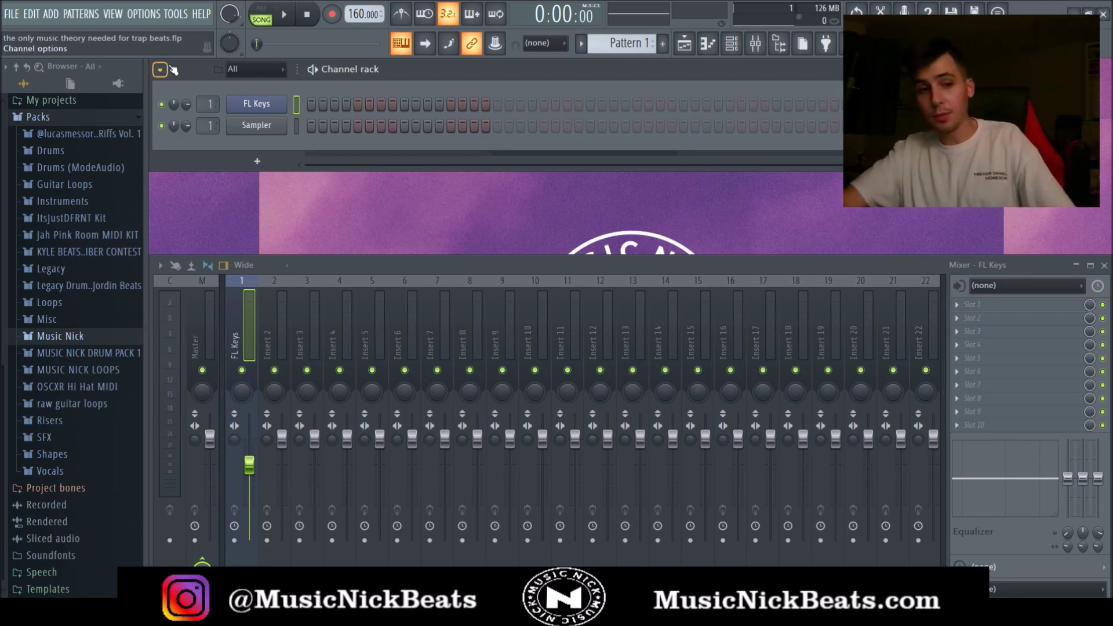
Step: Stack the C minor scale notes C5, D5, D#5, F5, G5, G#5 and A#5 at the start of the Sampler's piano roll
key(F7)
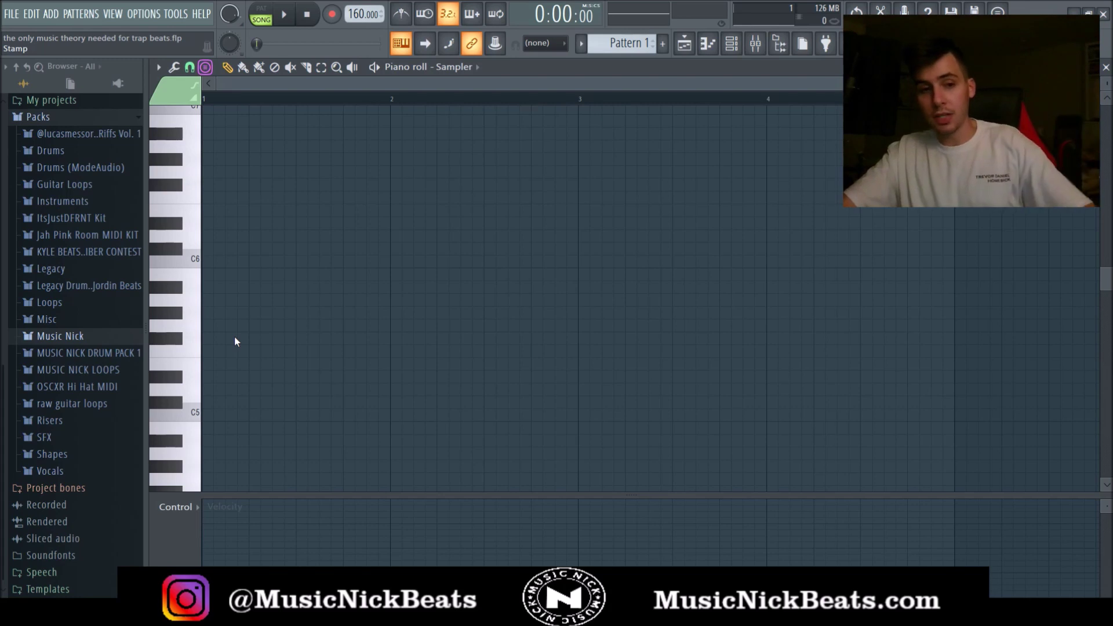
scroll(244, 319, down, 2)
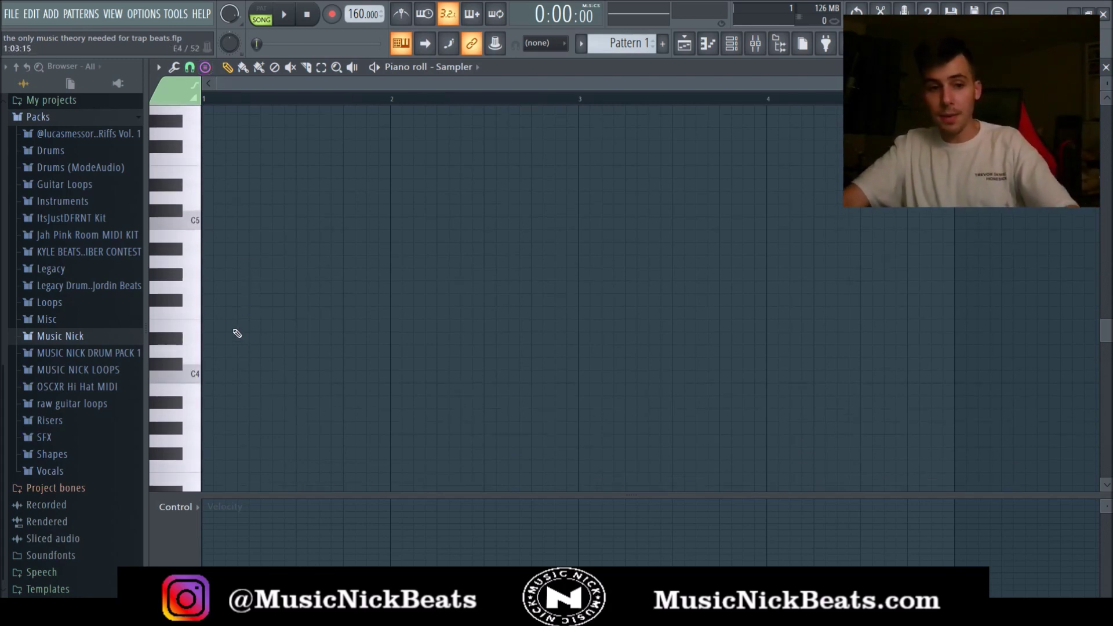
click(210, 377)
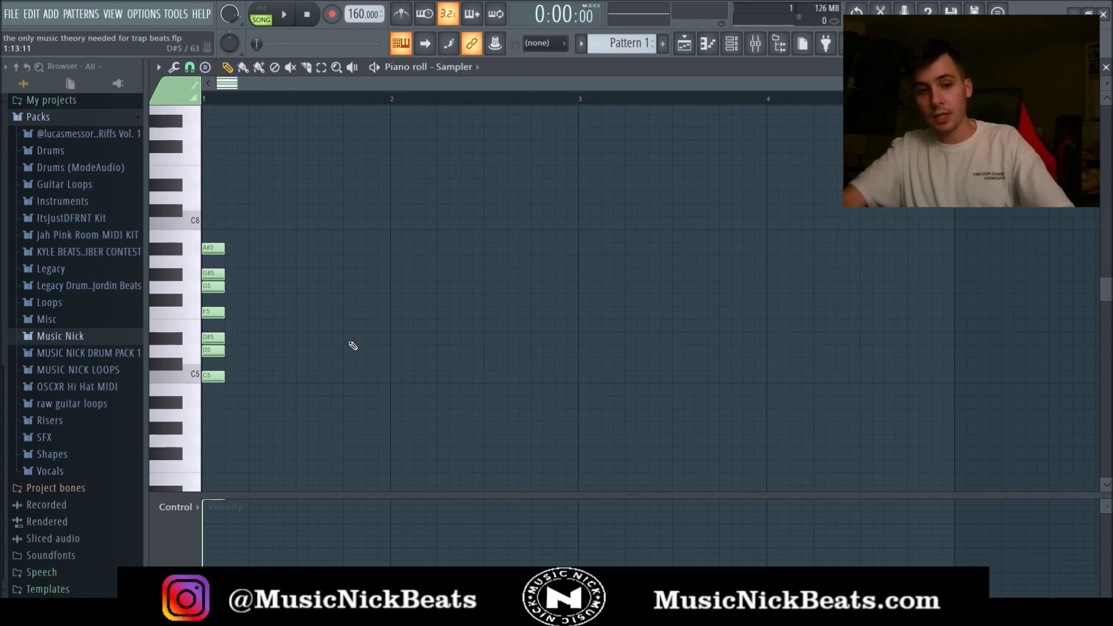
click(1106, 67)
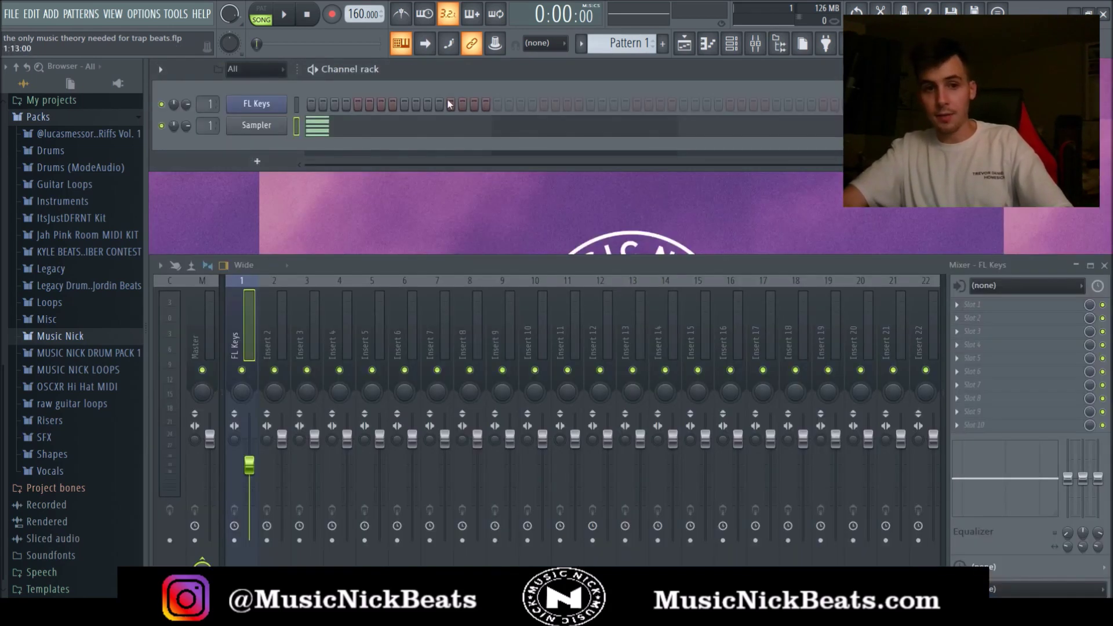
Step: Build a C5, D#5 and G5 chord at the start of the FL Keys piano roll, play it, and try out C6
click(314, 102)
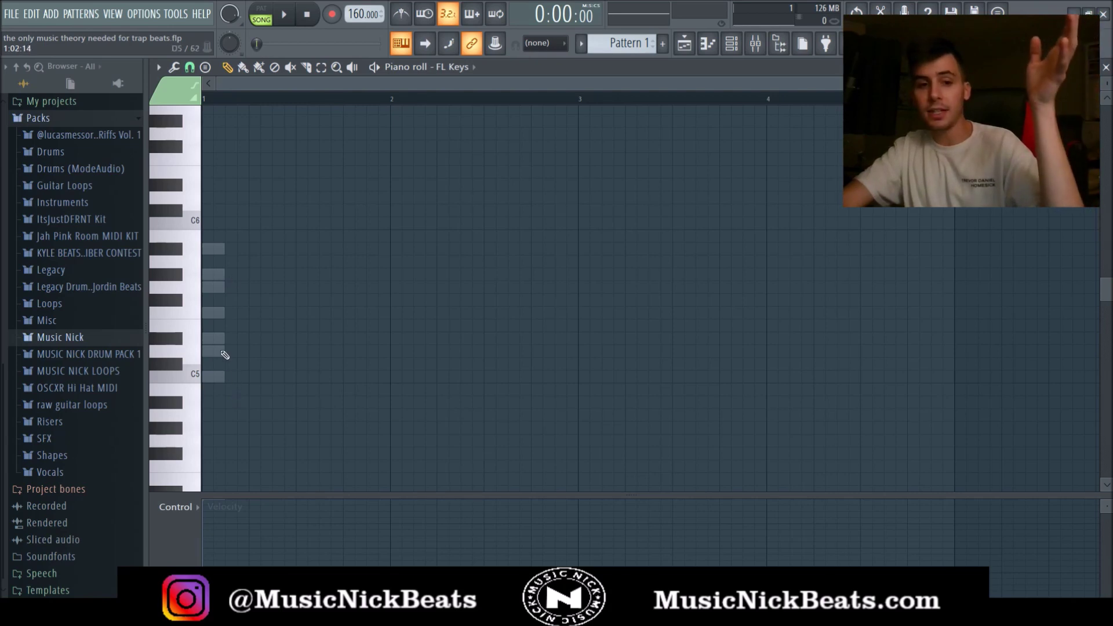
click(213, 376)
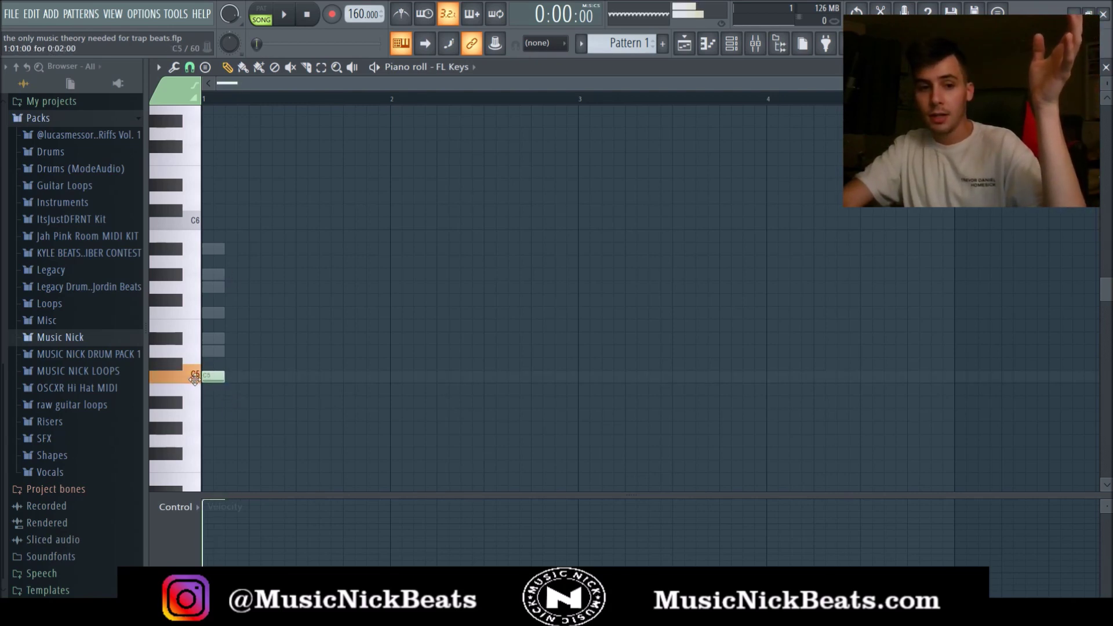
click(213, 338)
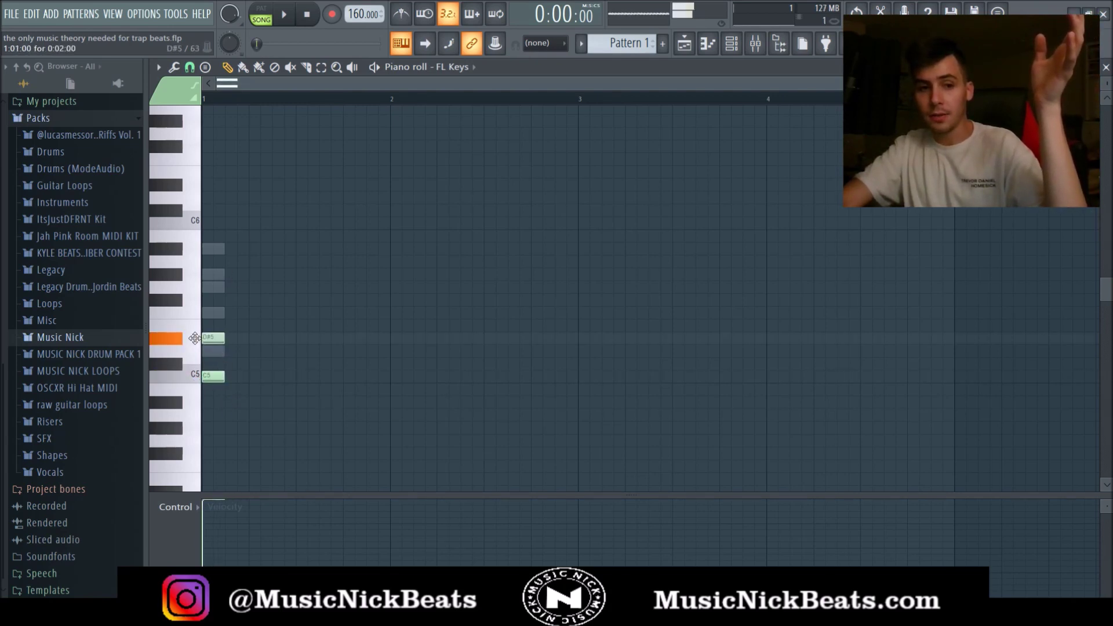
drag(220, 288, 202, 288)
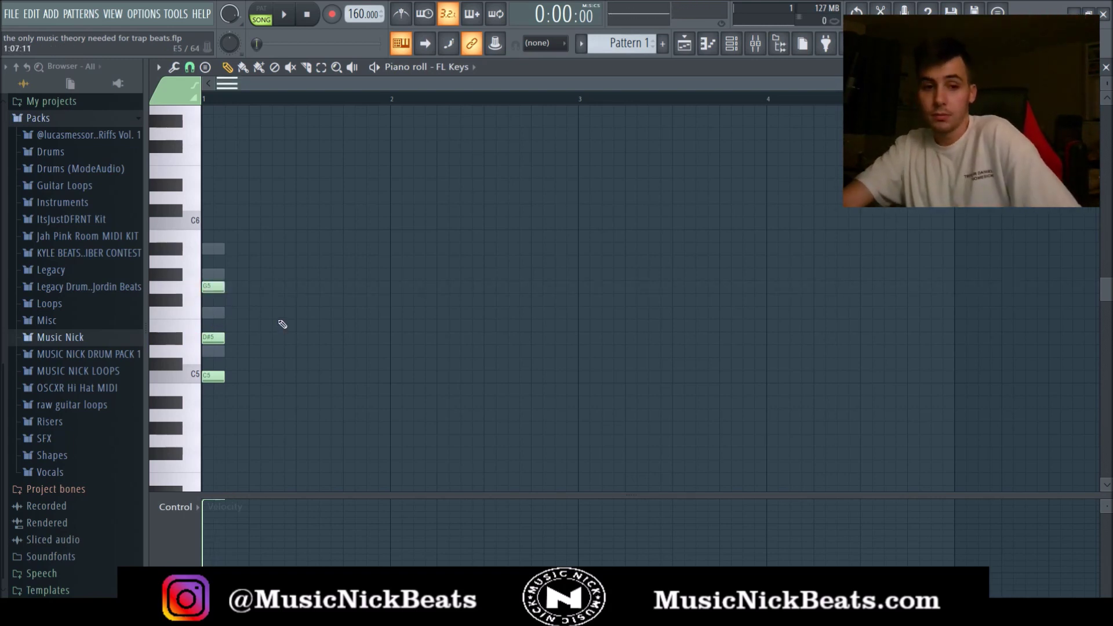
key(space)
key(space)
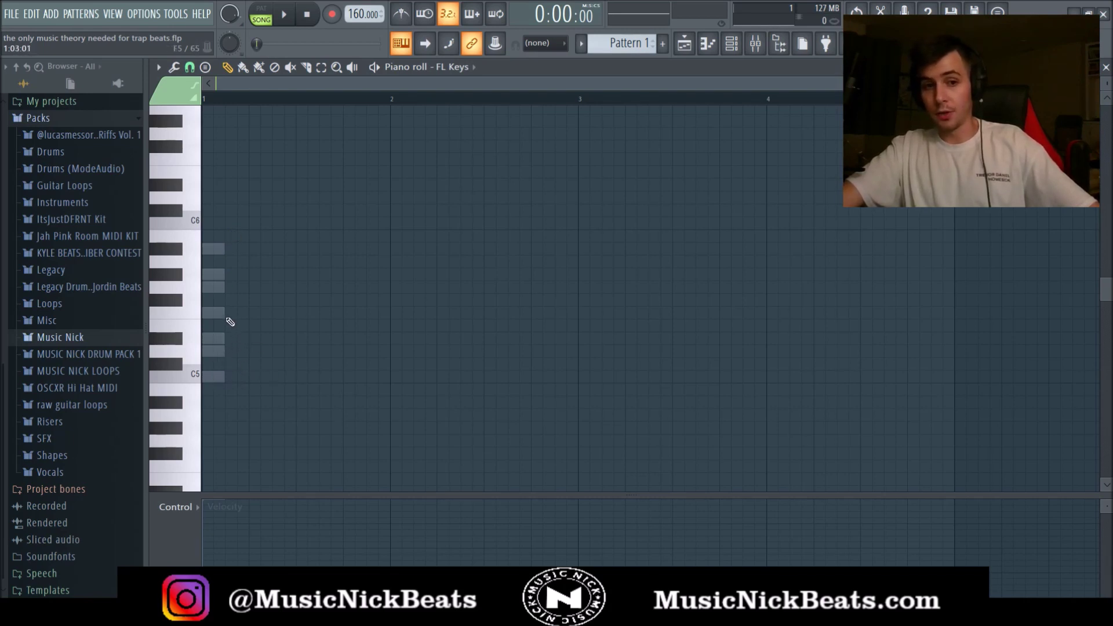
click(215, 223)
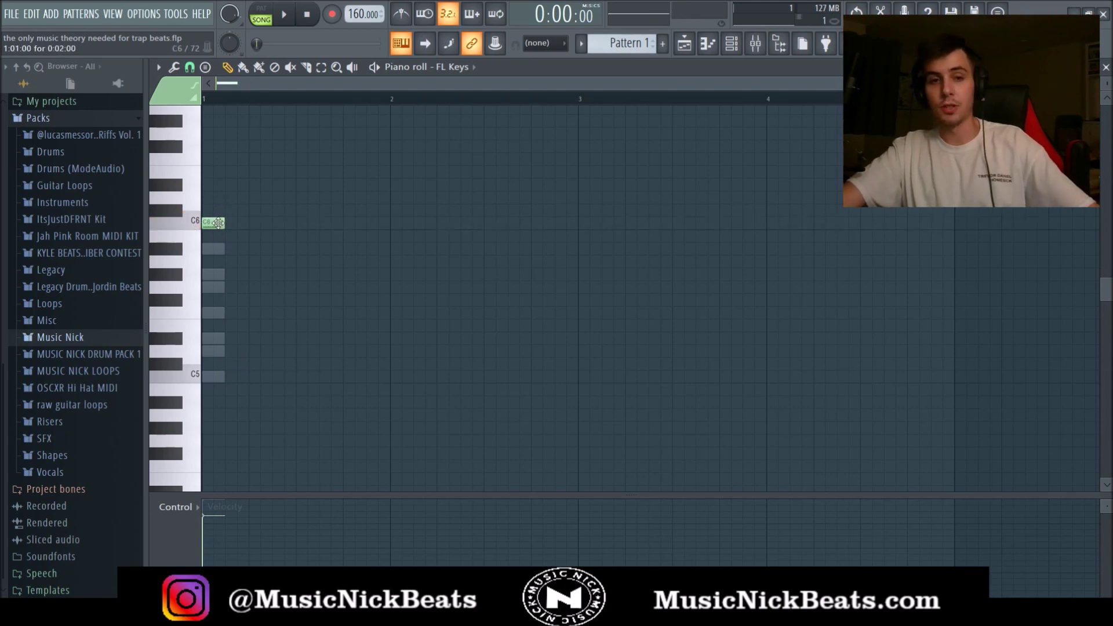
right_click(218, 223)
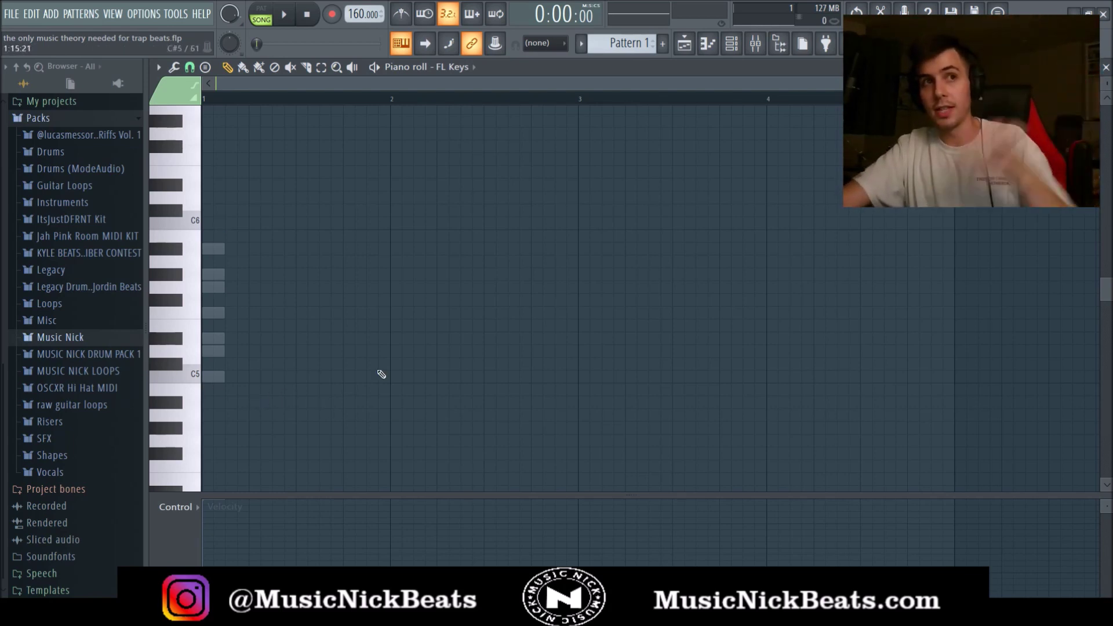
Step: Build a second-beat chord in bar 1 from D#5, G5 and A#5, removing the stray G#5 note
click(252, 340)
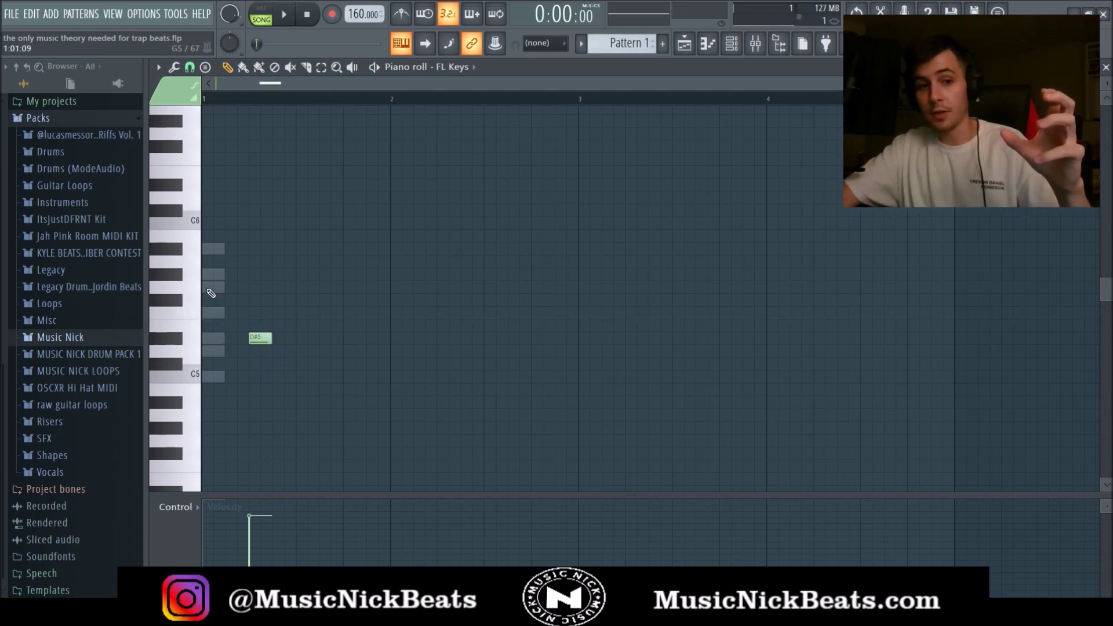
click(252, 287)
click(218, 274)
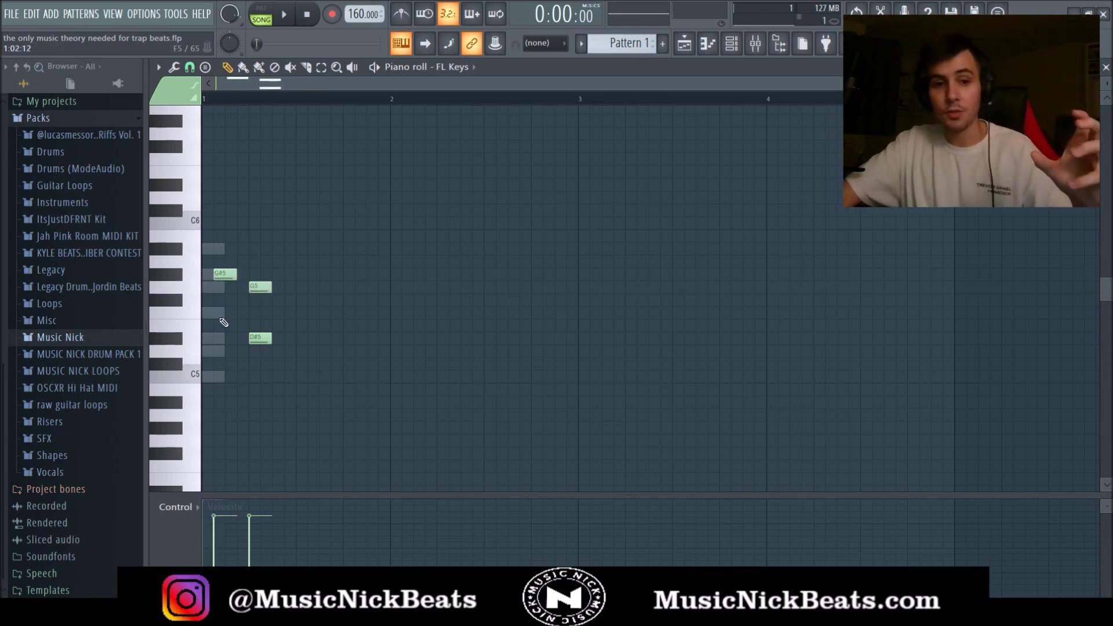
right_click(224, 274)
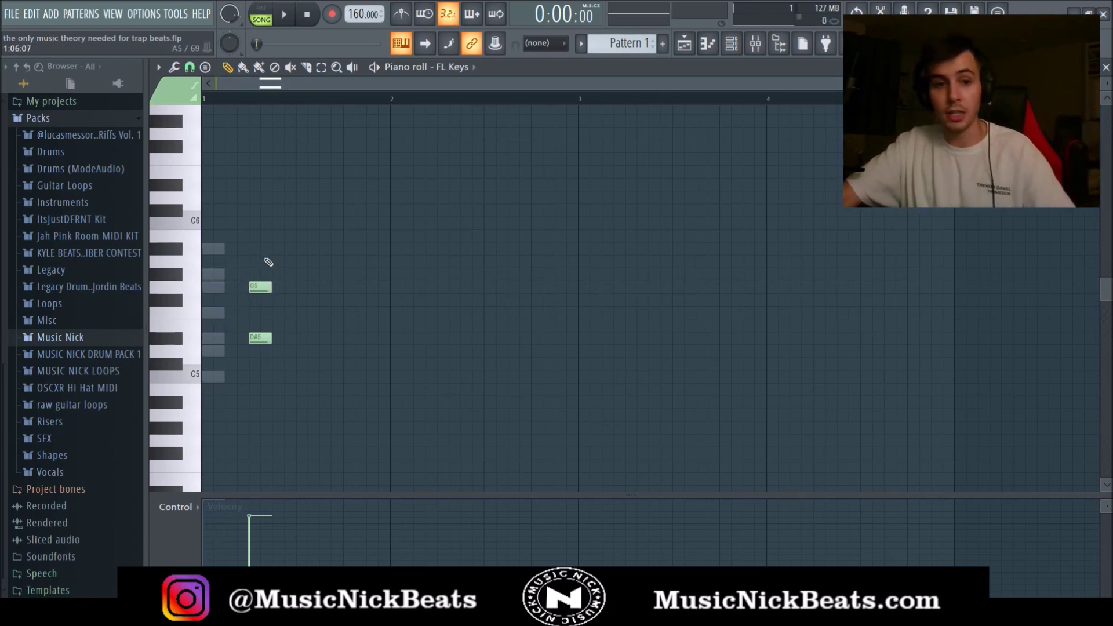
click(253, 248)
click(251, 249)
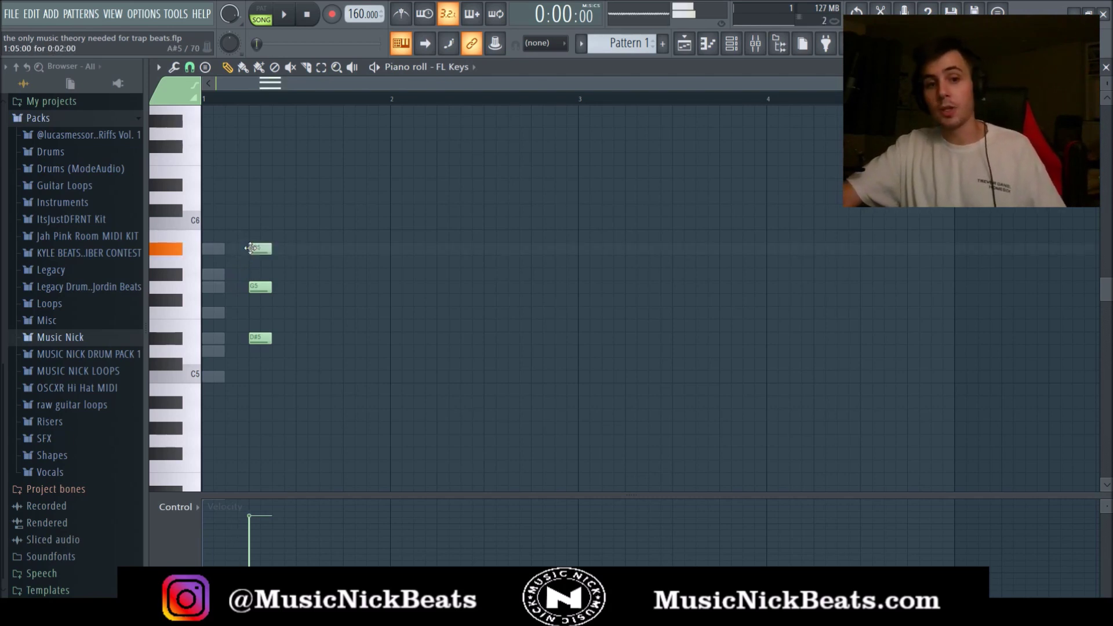
Step: Move the D#5, G5 and A#5 chord to the start of bar 1 and play it
drag(305, 375, 258, 217)
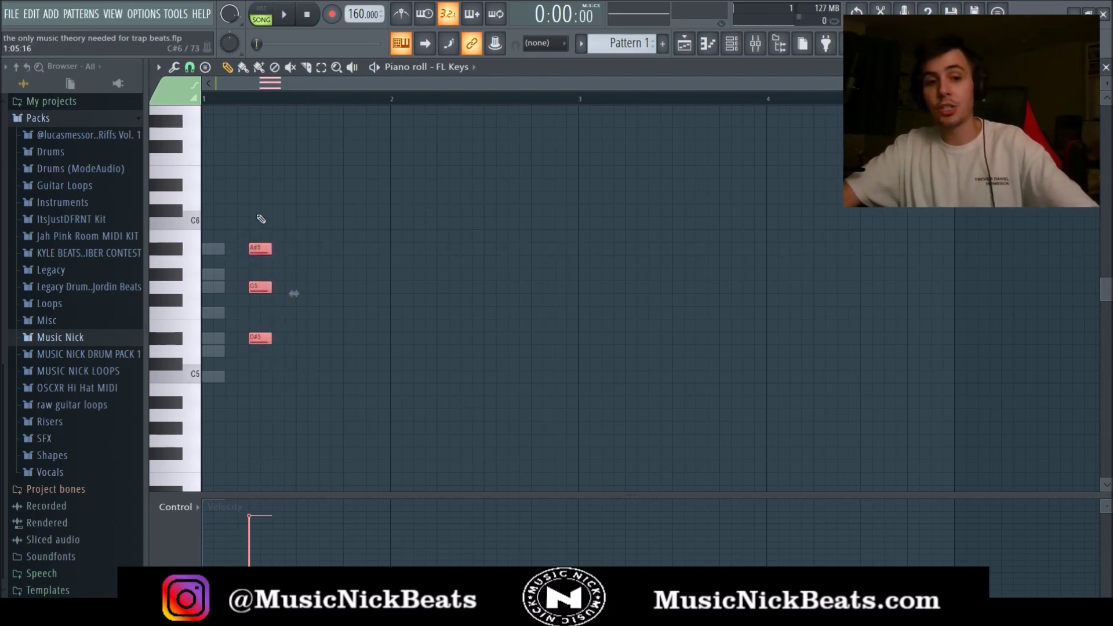
drag(294, 293, 246, 293)
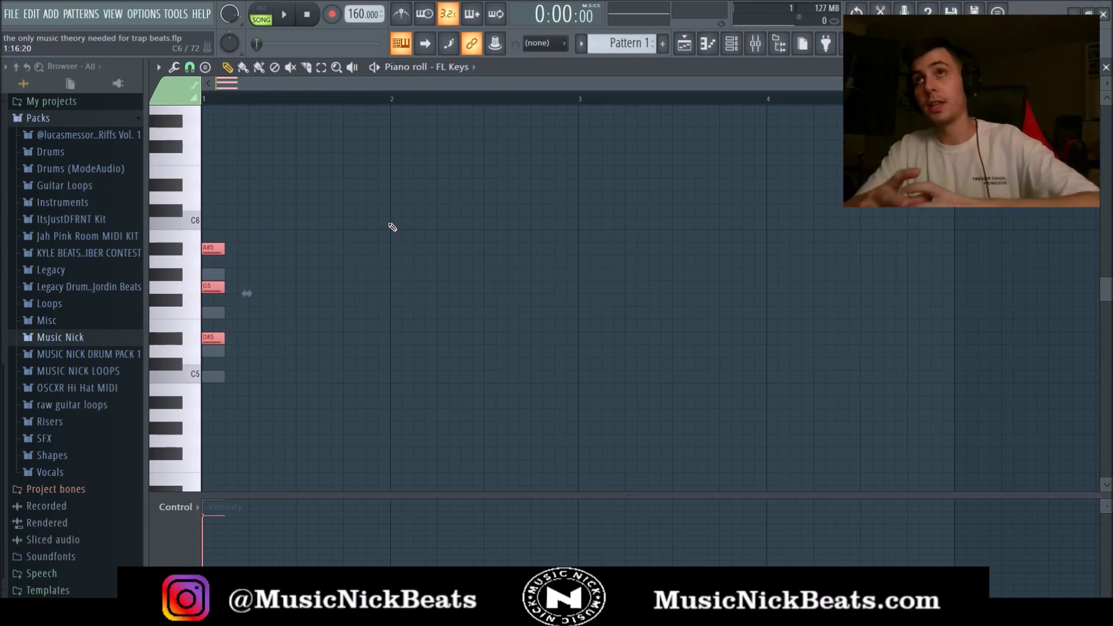
key(space)
key(space)
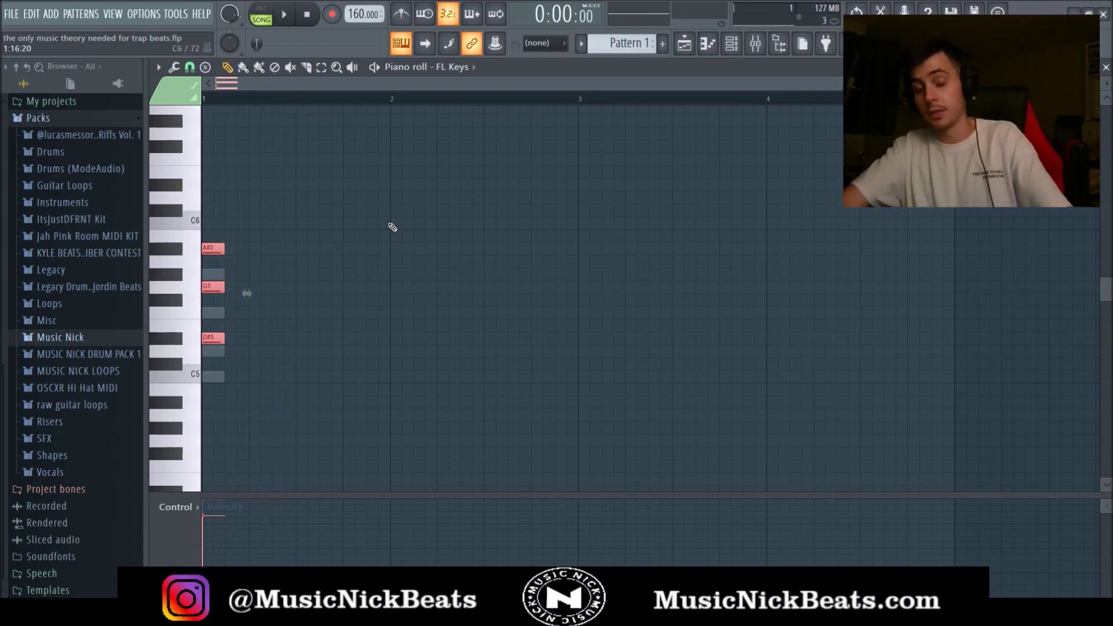
Step: Delete the A#5, G5 and D#5 notes of the chord at the start of bar 1
right_click(218, 249)
right_click(220, 287)
right_click(221, 339)
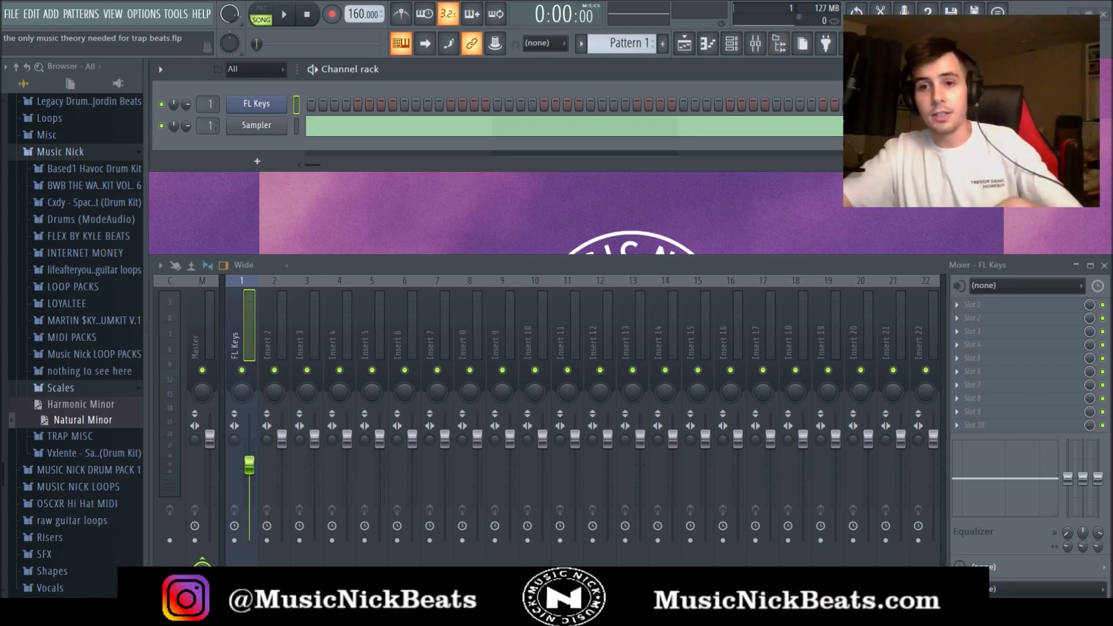
Step: Place a C5 root note at the start of bar 1 in the FL Keys piano roll
click(256, 104)
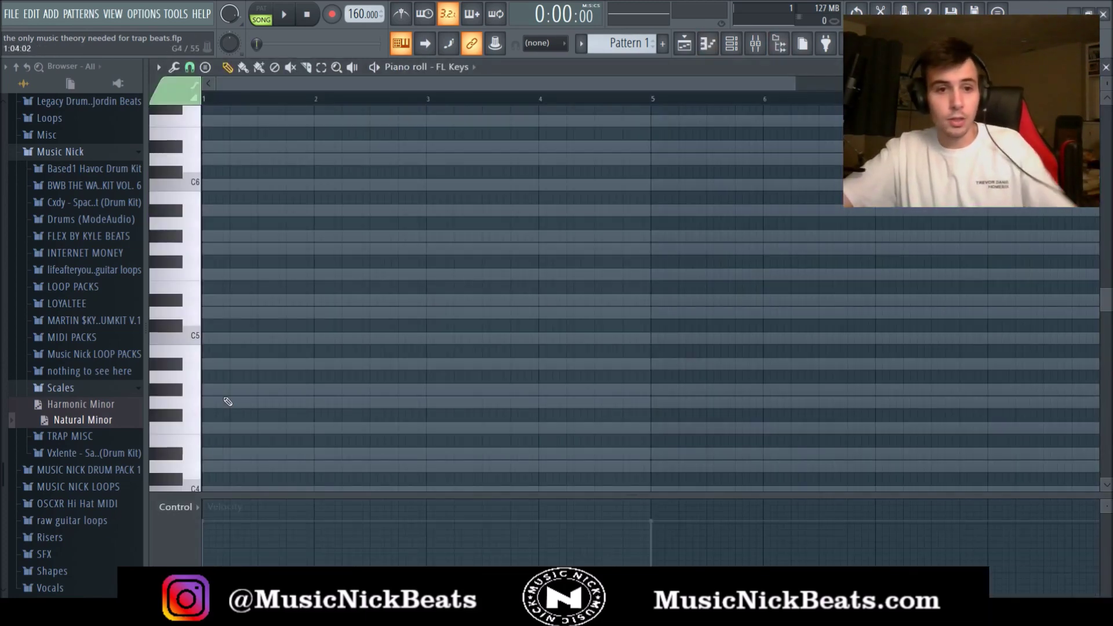
scroll(250, 346, down, 1)
scroll(249, 346, up, 1)
click(224, 262)
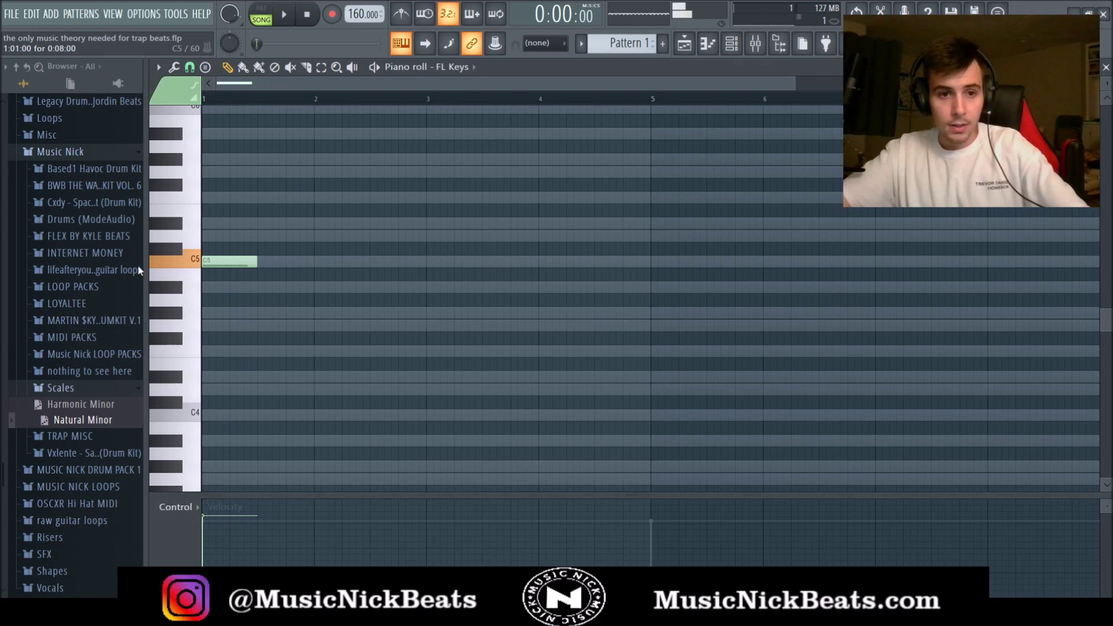
scroll(261, 326, down, 1)
scroll(255, 328, up, 1)
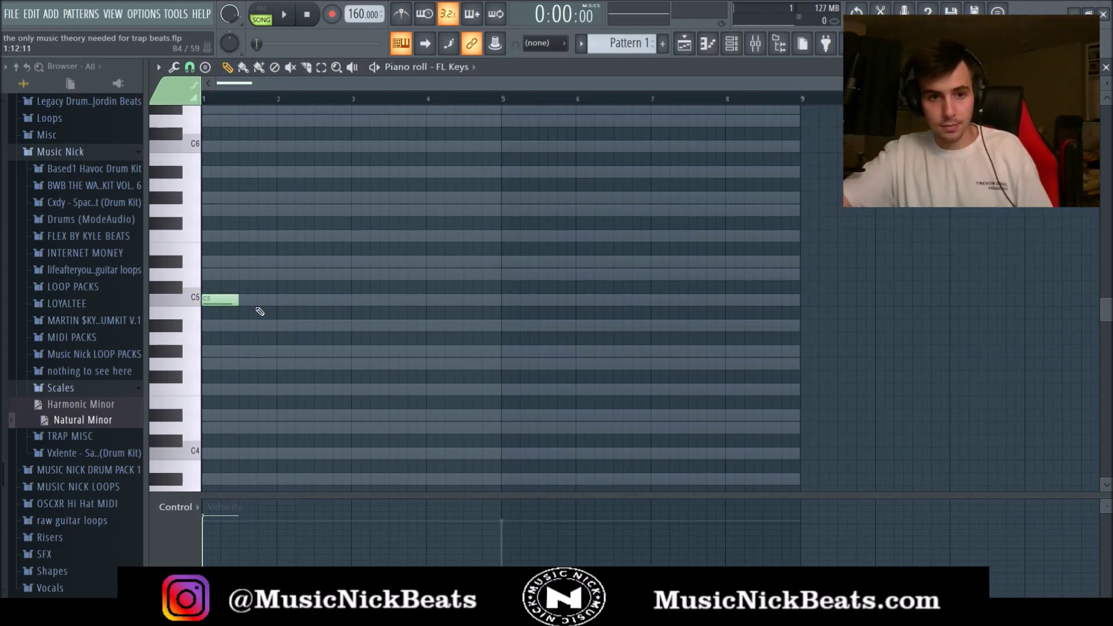
Step: Count up the scale at bar 2 by placing C5, D5, D#5, F5, G5 and G#5, removing the off-scale note
click(279, 300)
click(279, 273)
click(279, 260)
click(280, 234)
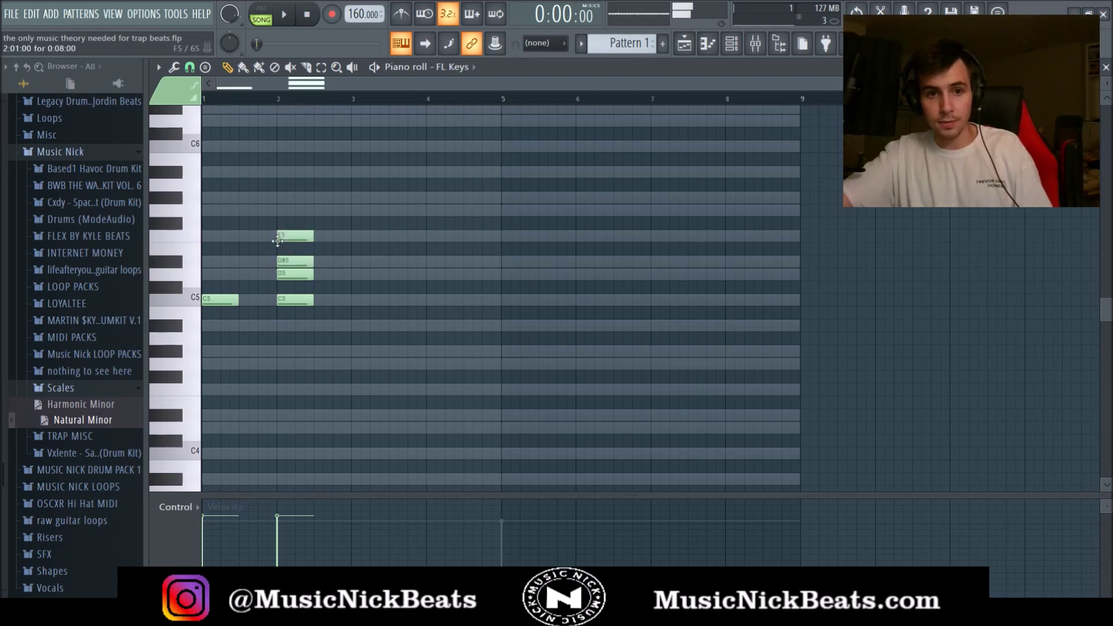
click(278, 222)
right_click(279, 222)
click(280, 209)
click(279, 197)
Step: Delete the counting notes below G#5 at bar 2, keeping only G#5 as the root note
right_click(279, 209)
right_click(279, 234)
right_click(279, 260)
right_click(279, 273)
right_click(279, 300)
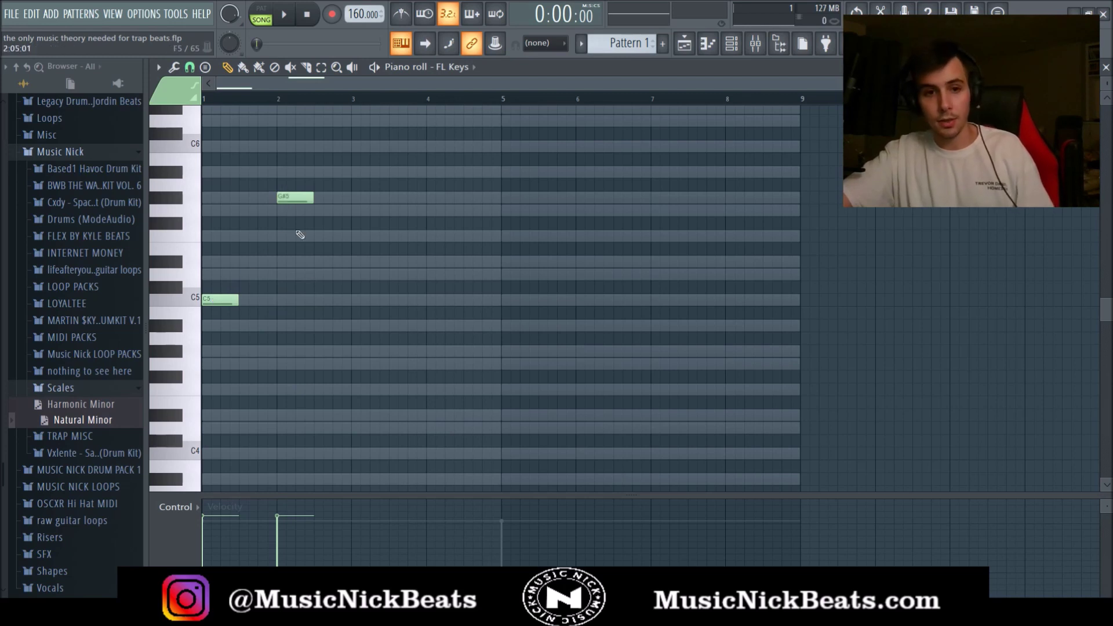
Step: Place a D#5 root note at bar 3 by counting up from C5 and D5, then delete those two counting notes
click(353, 301)
click(353, 273)
click(353, 260)
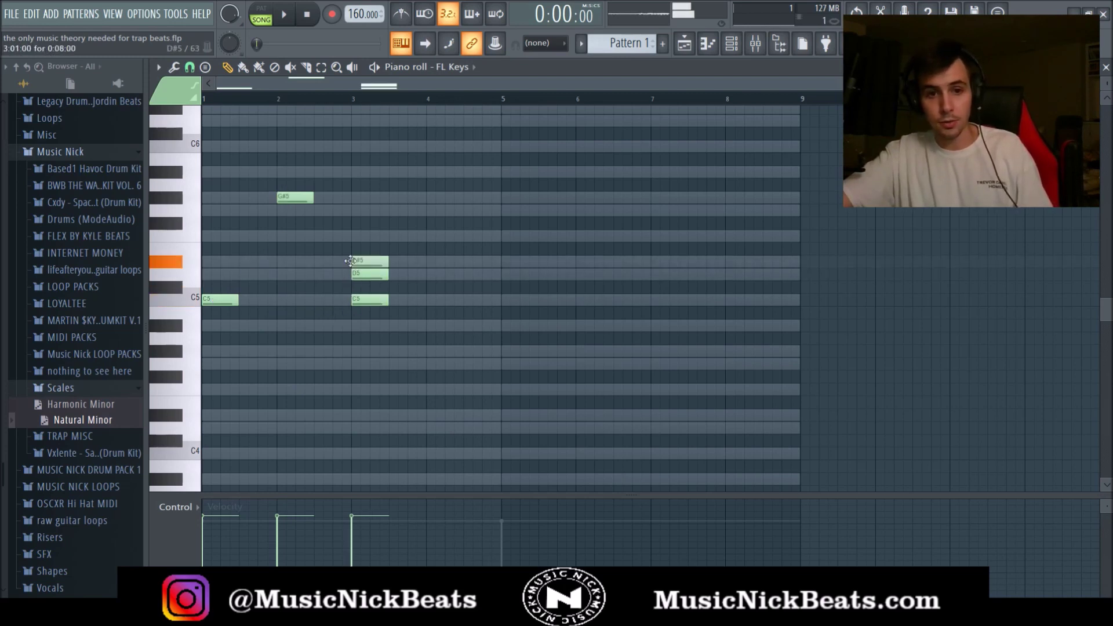
right_click(354, 273)
right_click(354, 299)
Step: Count up the scale at bar 4 by placing C5, D5, D#5, F5, G5, G#5 and A#5
click(431, 299)
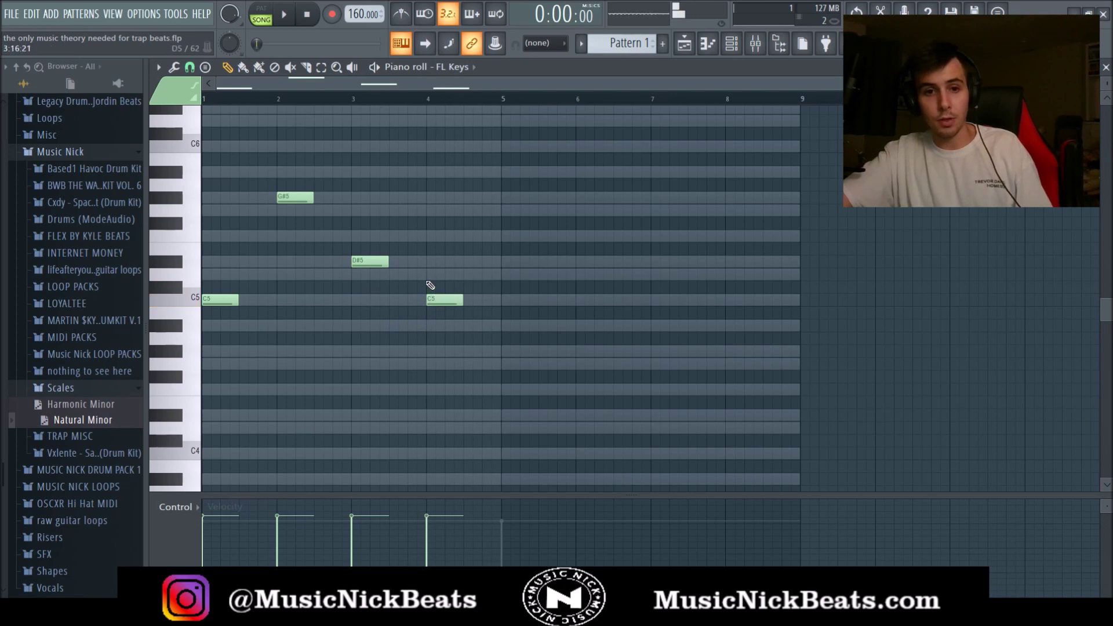
click(432, 273)
click(432, 260)
click(432, 235)
click(432, 210)
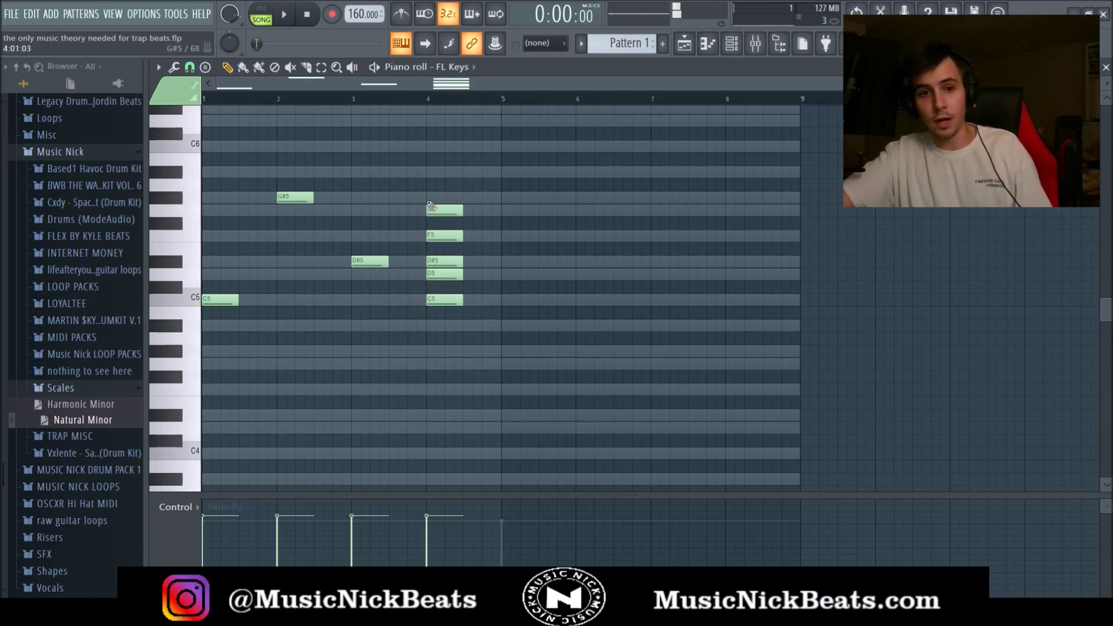
click(432, 197)
click(432, 171)
Step: Delete the counting notes below A#5 at bar 4, keeping only A#5 as the root note
right_click(438, 197)
right_click(438, 209)
right_click(439, 235)
right_click(440, 261)
right_click(439, 273)
right_click(440, 299)
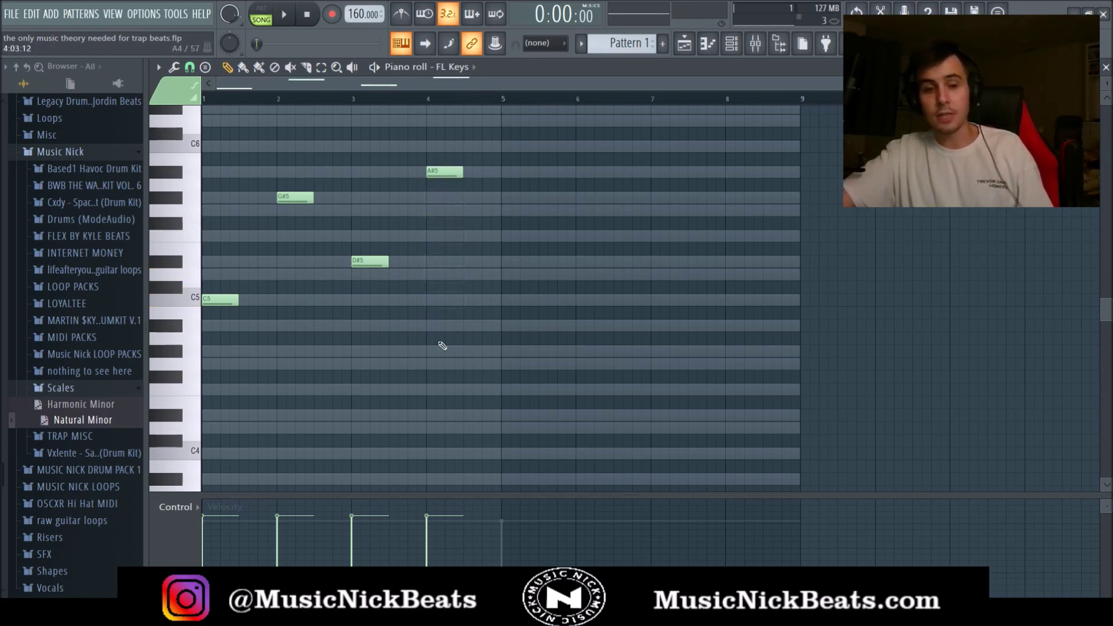
Step: Try adding D#5 and G5 above the bar 1 root, and C6 and D#6 above the bar 2 root
scroll(441, 346, up, 3)
click(219, 338)
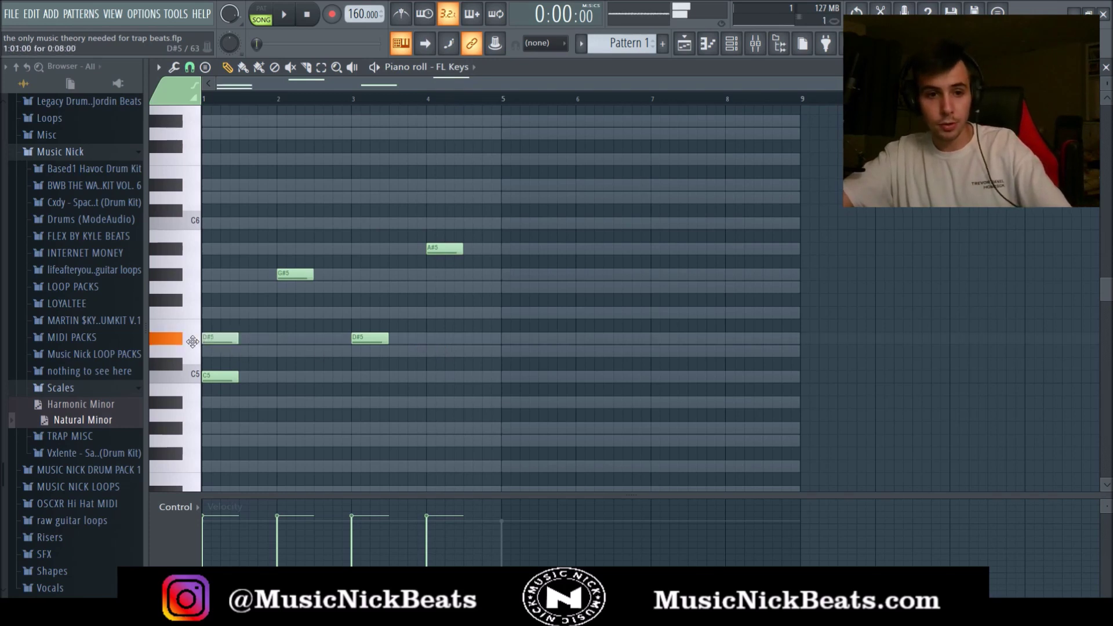
click(220, 287)
click(296, 223)
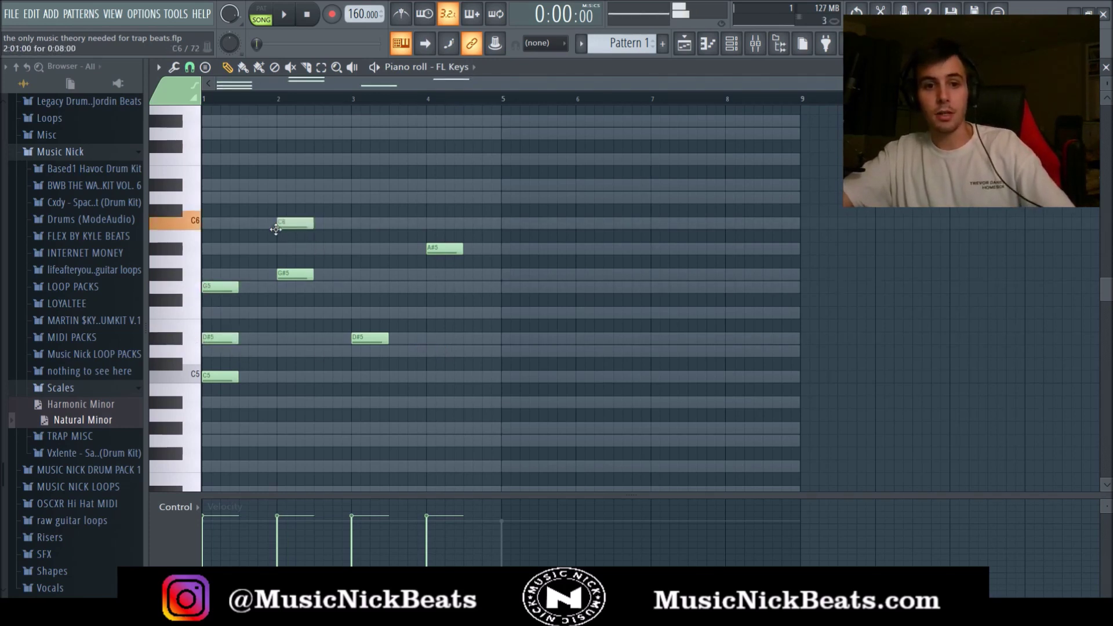
click(288, 184)
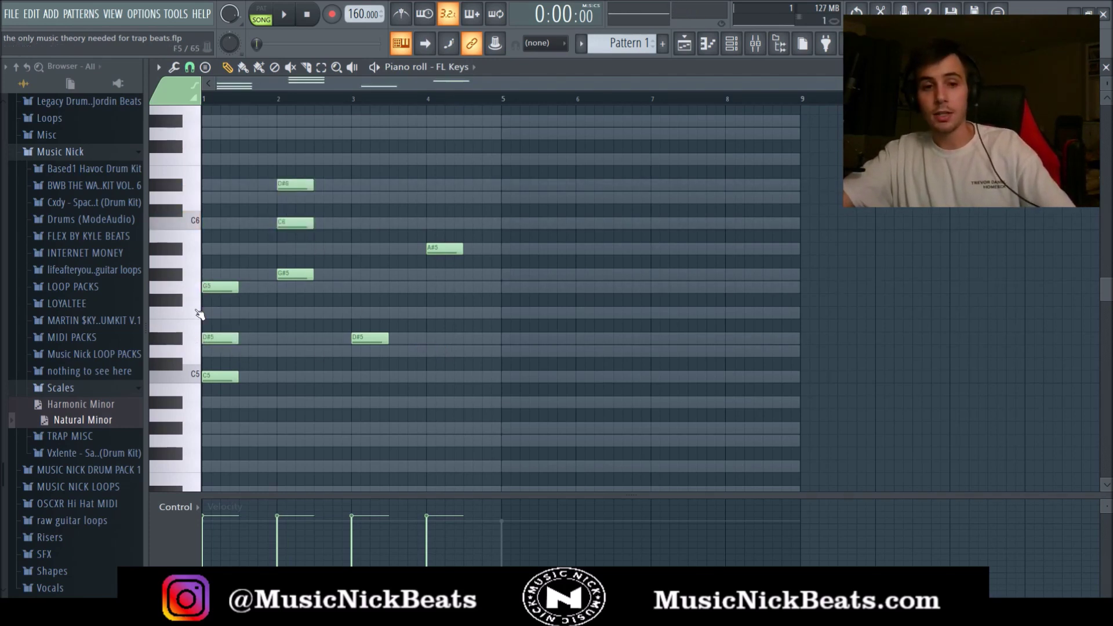
Step: Delete the added chord notes above the bar 1 and bar 2 roots, leaving only C5 and G#5
right_click(221, 287)
right_click(220, 338)
right_click(295, 184)
right_click(295, 223)
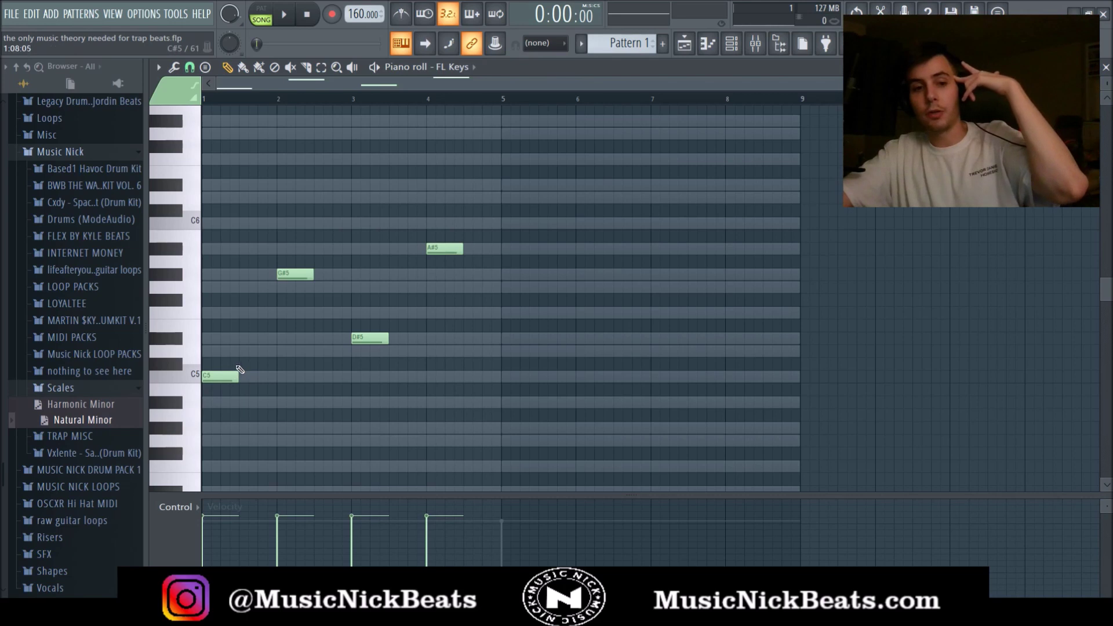
Step: Complete the chords by adding D#5 and G5 over C5 in bar 1, and C6 and D#6 over G#5 in bar 2
drag(225, 339, 213, 338)
click(215, 288)
drag(215, 288, 196, 289)
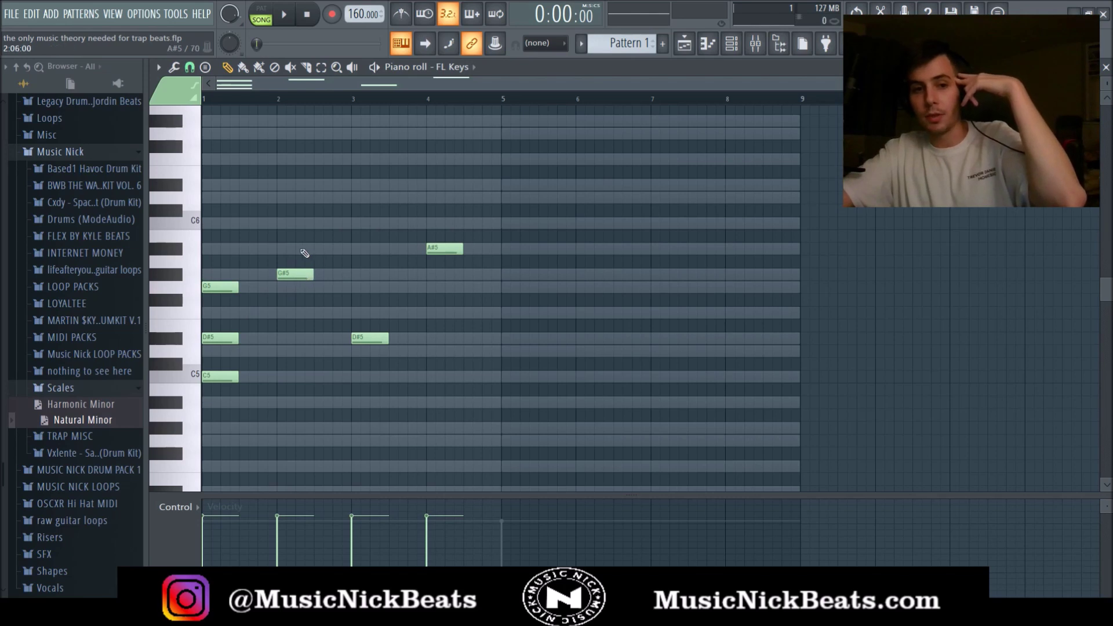
drag(298, 224, 285, 224)
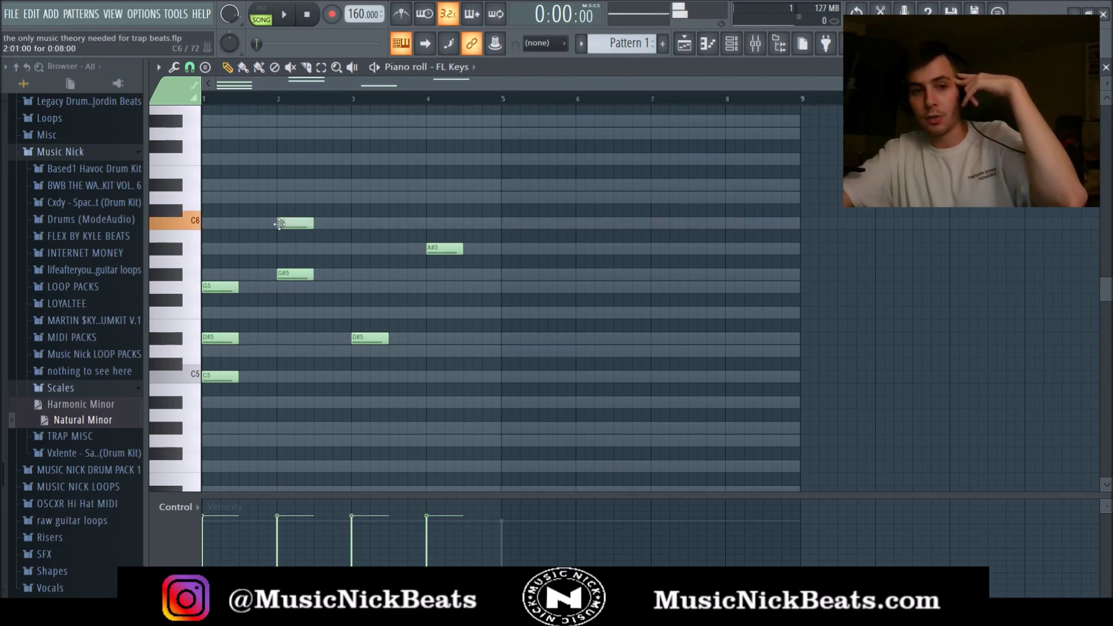
click(286, 185)
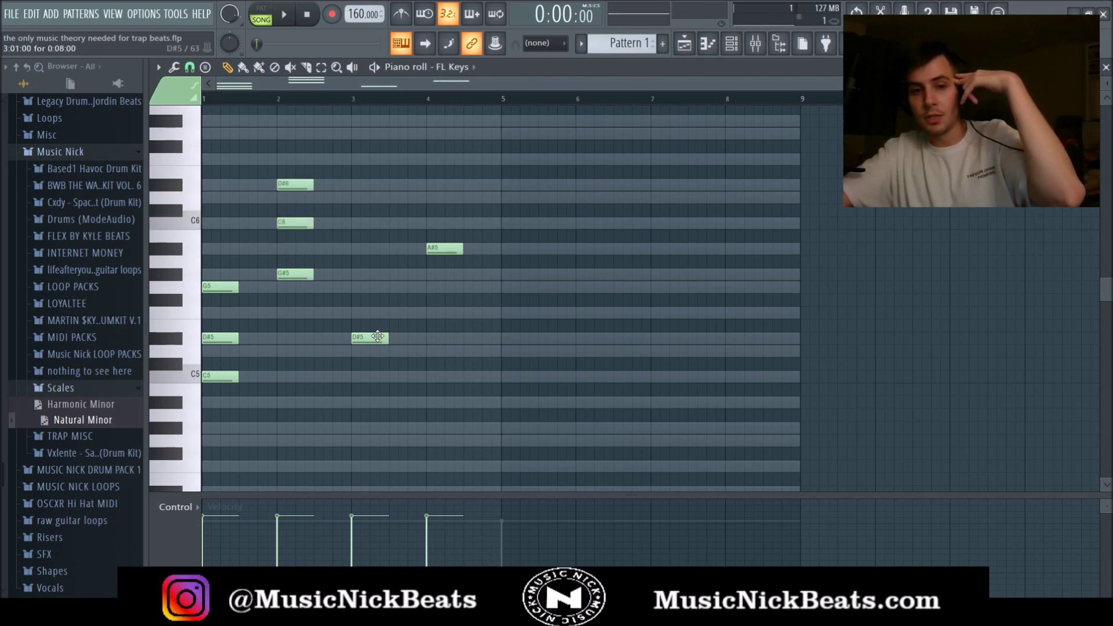
Step: Stack G5 and A#5 over D#5 in bar 3 and D6 and F6 over A#5 in bar 4, and play the progression
click(367, 287)
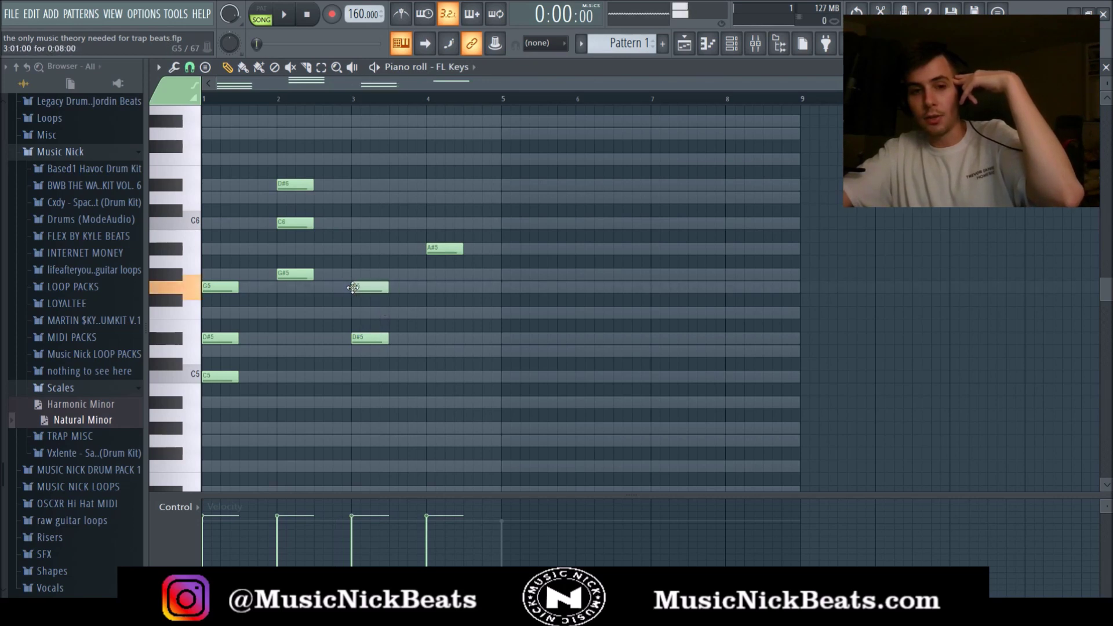
click(353, 249)
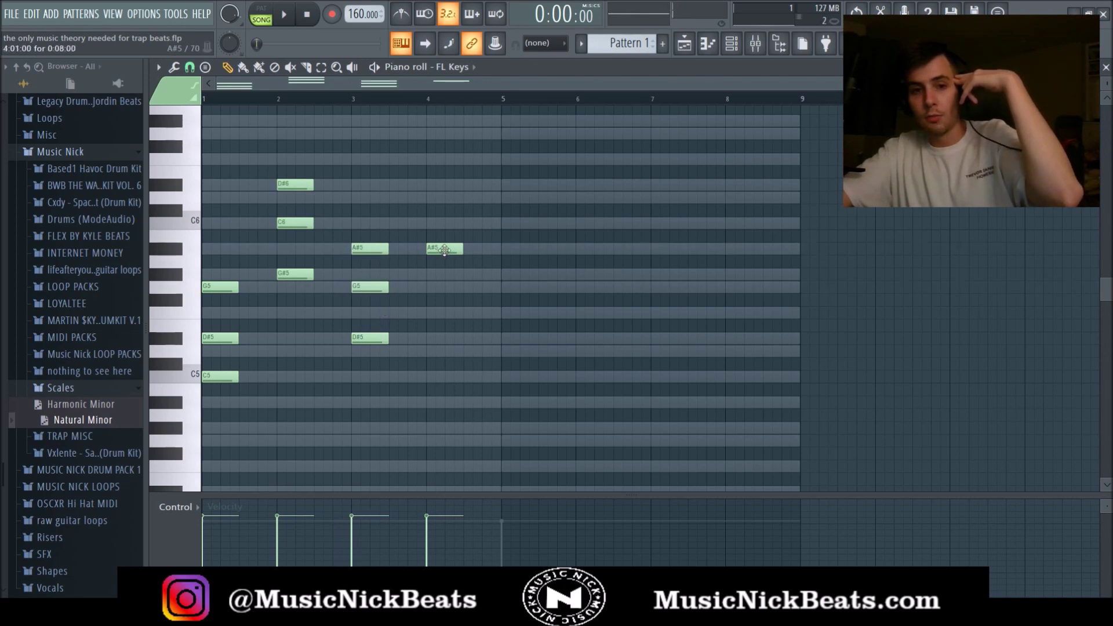
click(431, 198)
click(432, 159)
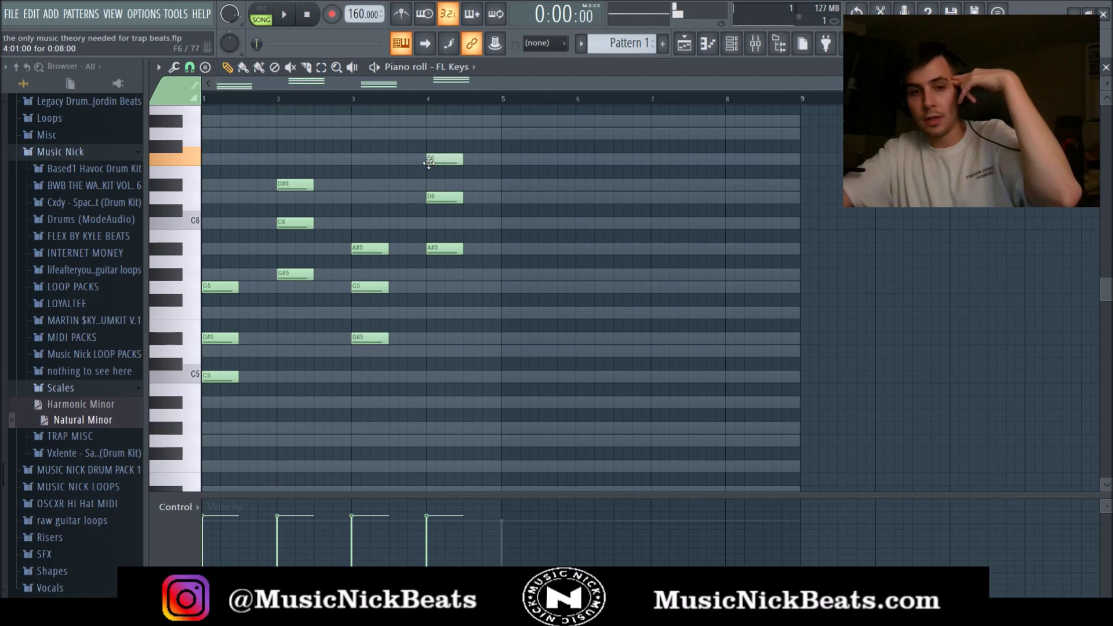
key(space)
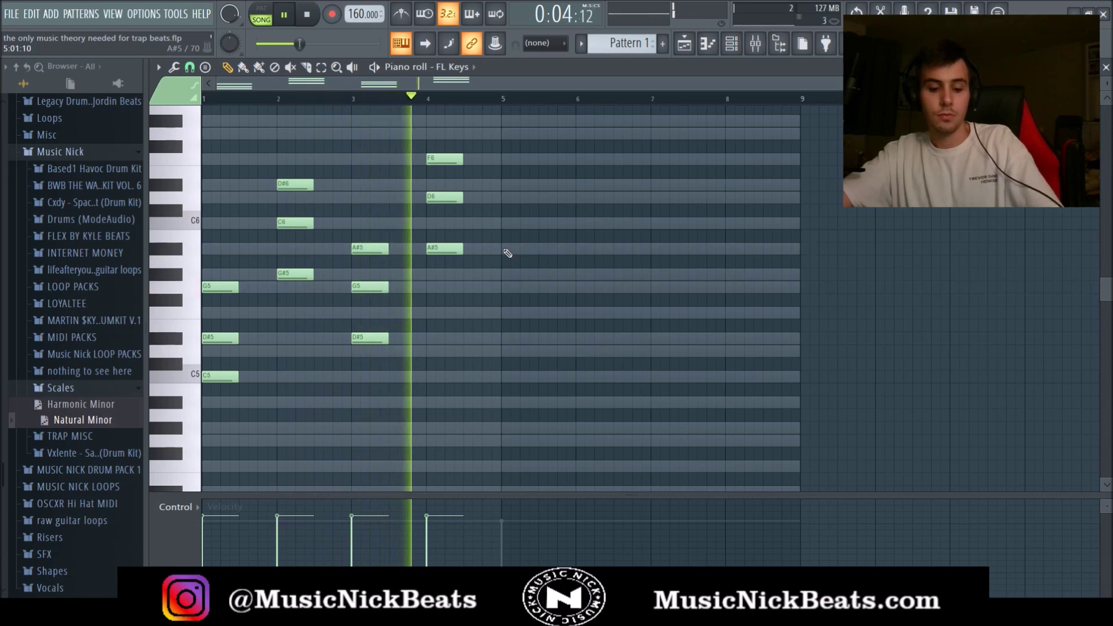
key(space)
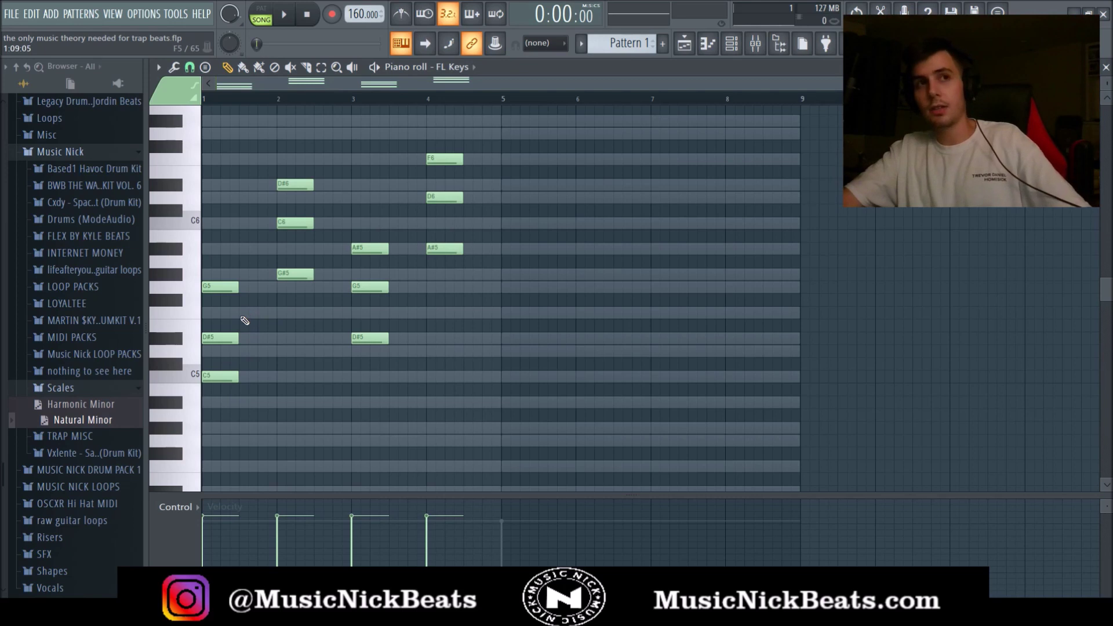
Step: Try inverting the bar 1 chord by lowering G5 and D#5 an octave each, and play the result
drag(246, 314, 206, 268)
key(ctrl+Down)
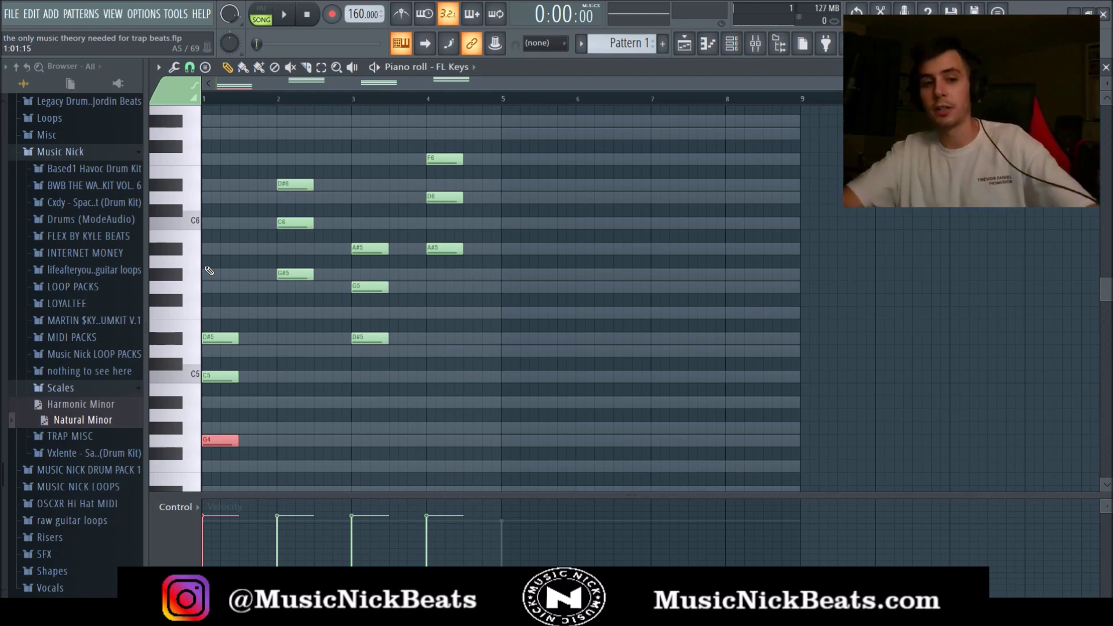
key(space)
key(space)
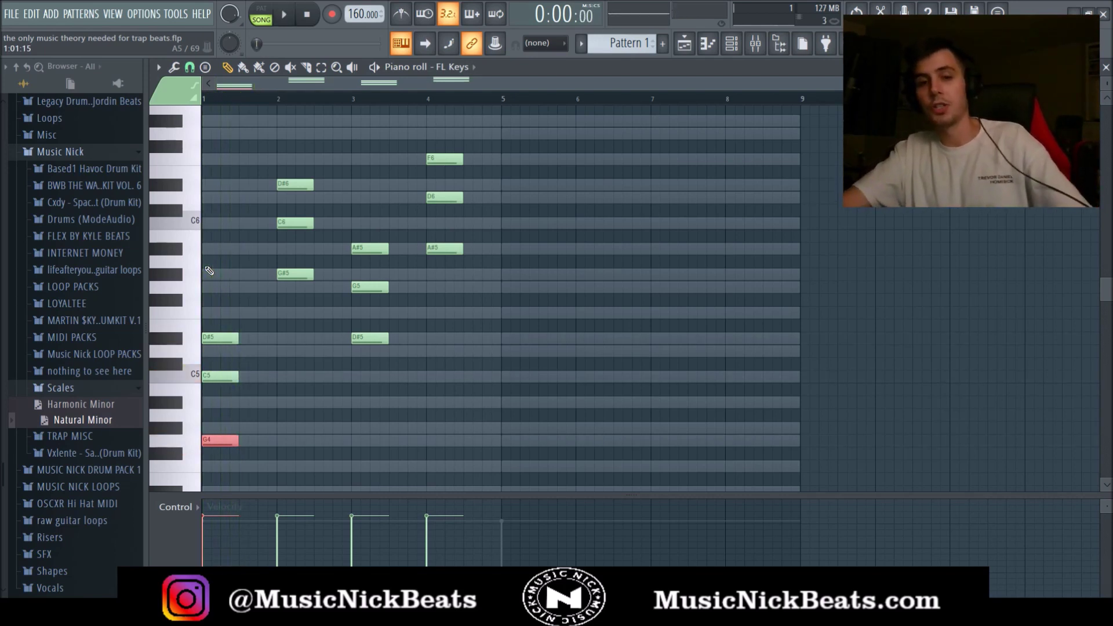
drag(255, 352, 227, 330)
key(ctrl+Down)
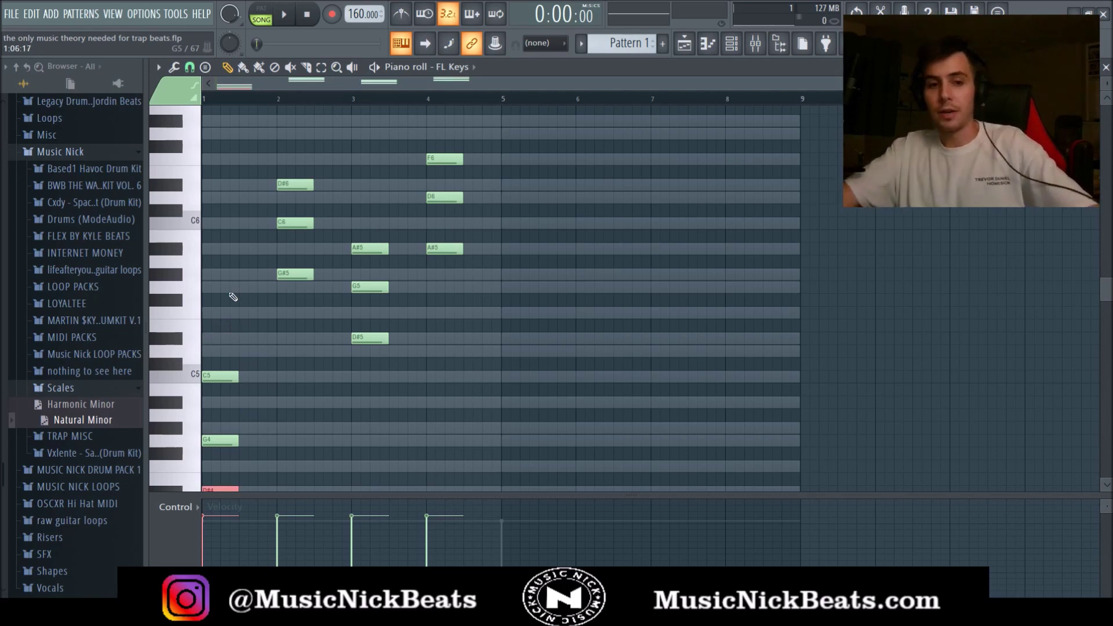
scroll(233, 297, down, 2)
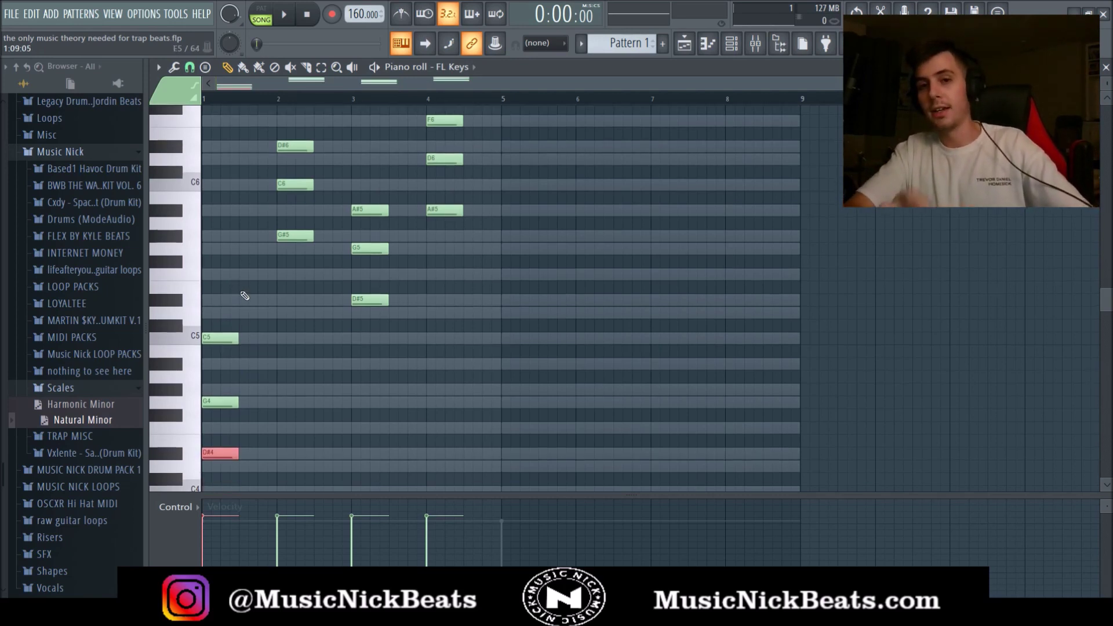
key(space)
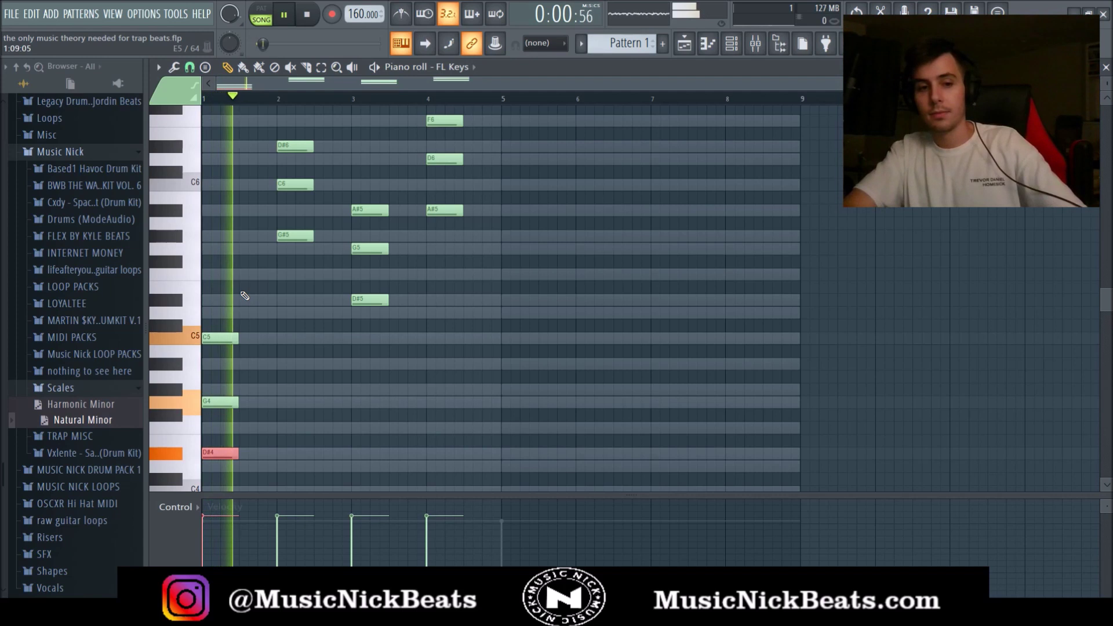
key(space)
Step: Return G4 and D#4 in bar 1 to G5 and D#5
drag(255, 472, 204, 385)
key(ctrl+Up)
scroll(251, 447, up, 4)
Step: Try raising the bar 1 root C5 an octave to C6 and play the inverted chord
click(251, 447)
drag(268, 459, 220, 412)
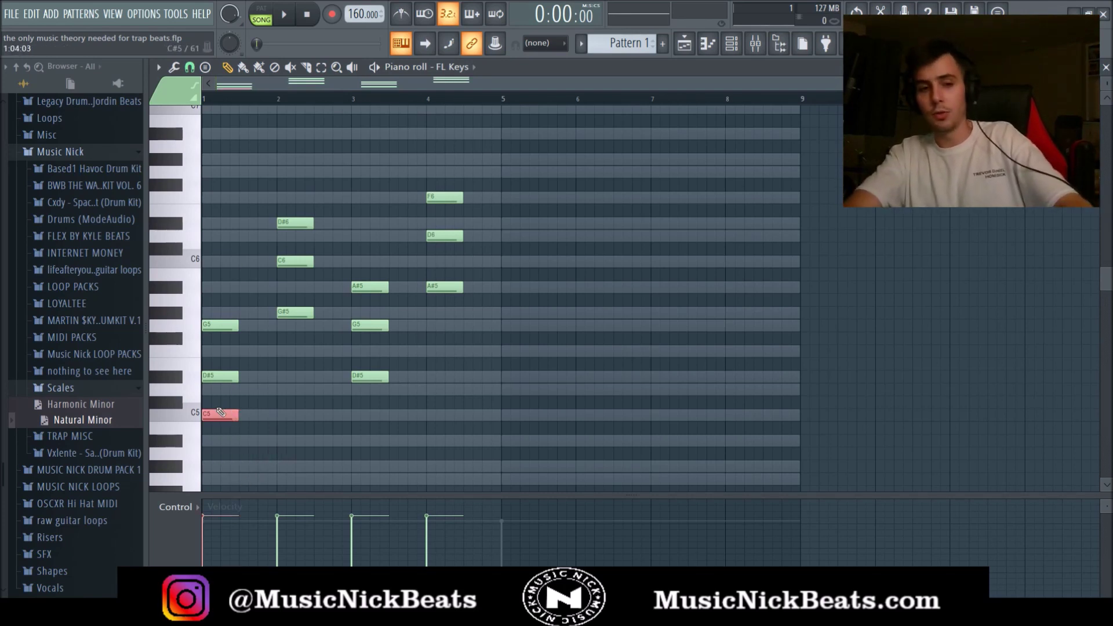
key(ctrl+Up)
key(space)
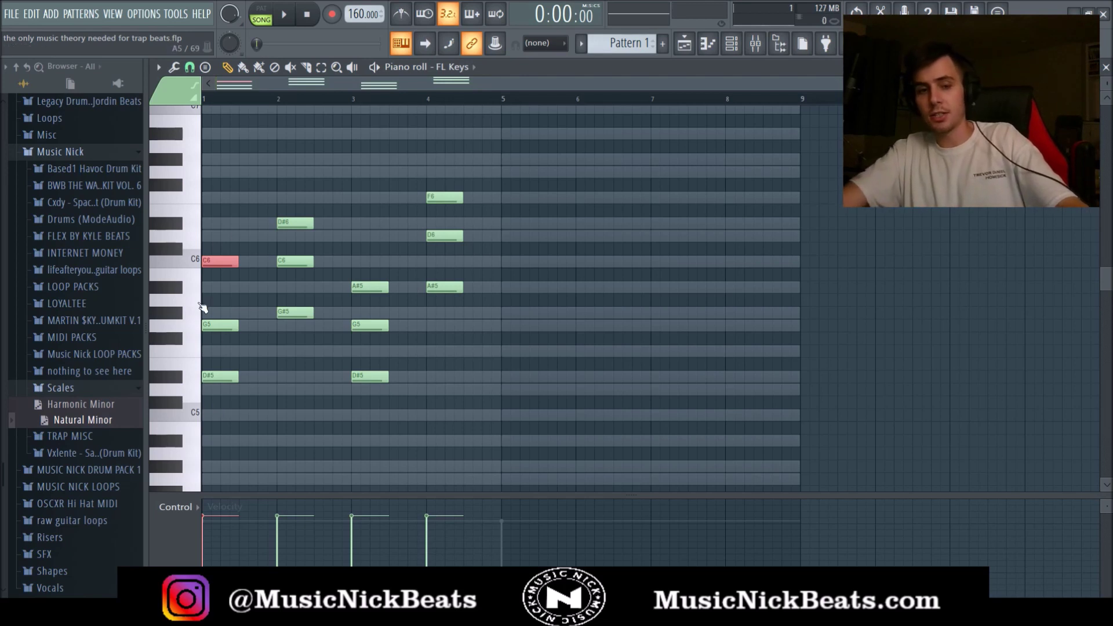
Step: Try the bar 1 chord an octave lower as D#4, G4 and C5, and raise the whole chord back up an octave
key(ctrl+Down)
drag(232, 397, 223, 318)
key(ctrl+Down)
scroll(224, 260, down, 3)
drag(267, 473, 201, 319)
key(ctrl+Up)
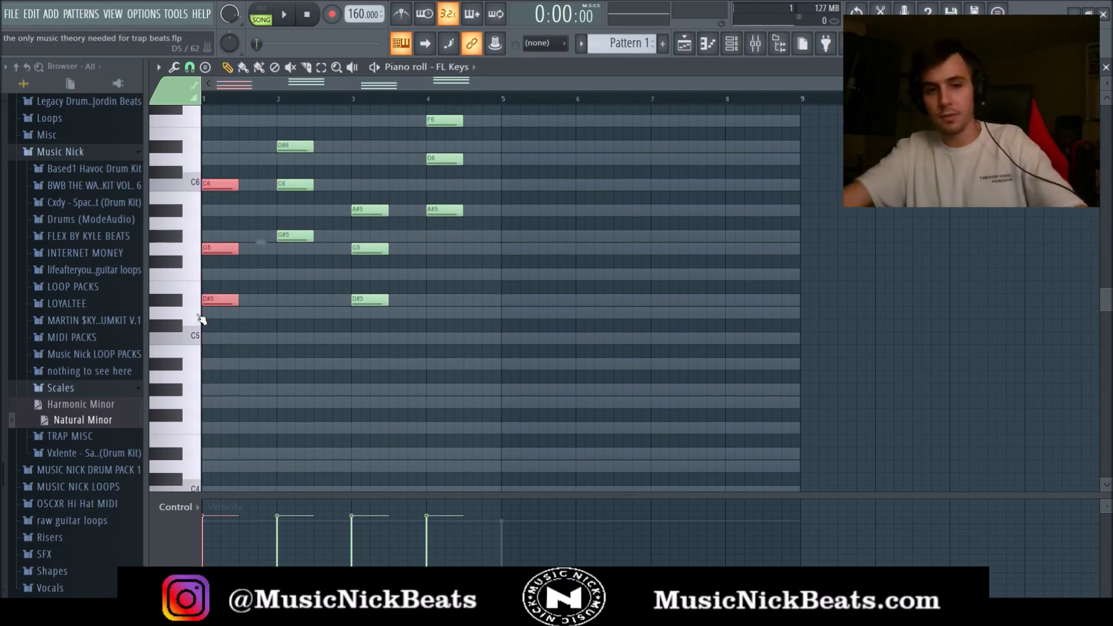
scroll(274, 428, up, 2)
scroll(280, 404, up, 2)
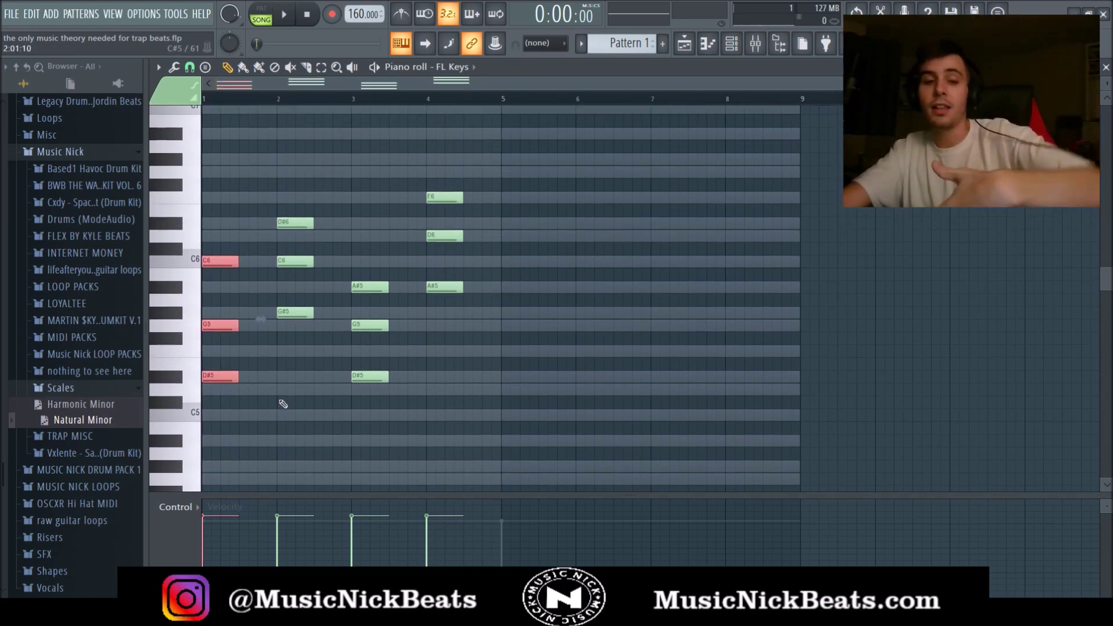
Step: Play the inverted bar 1 chord and lower its C6 back to C5
key(space)
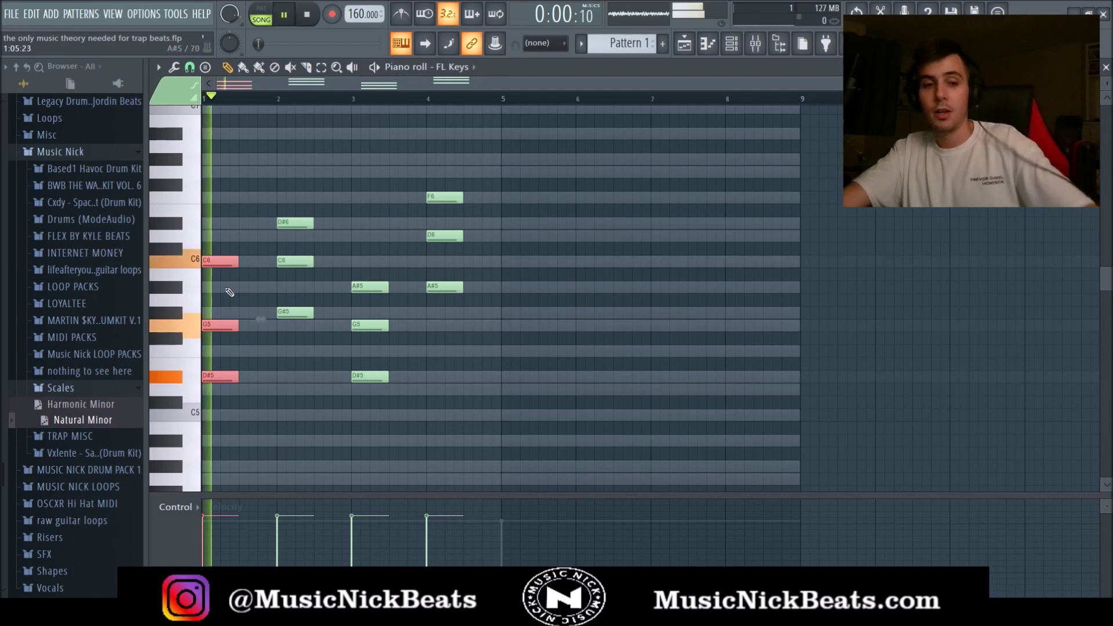
ctrl+click(226, 261)
key(space)
key(ctrl+Down)
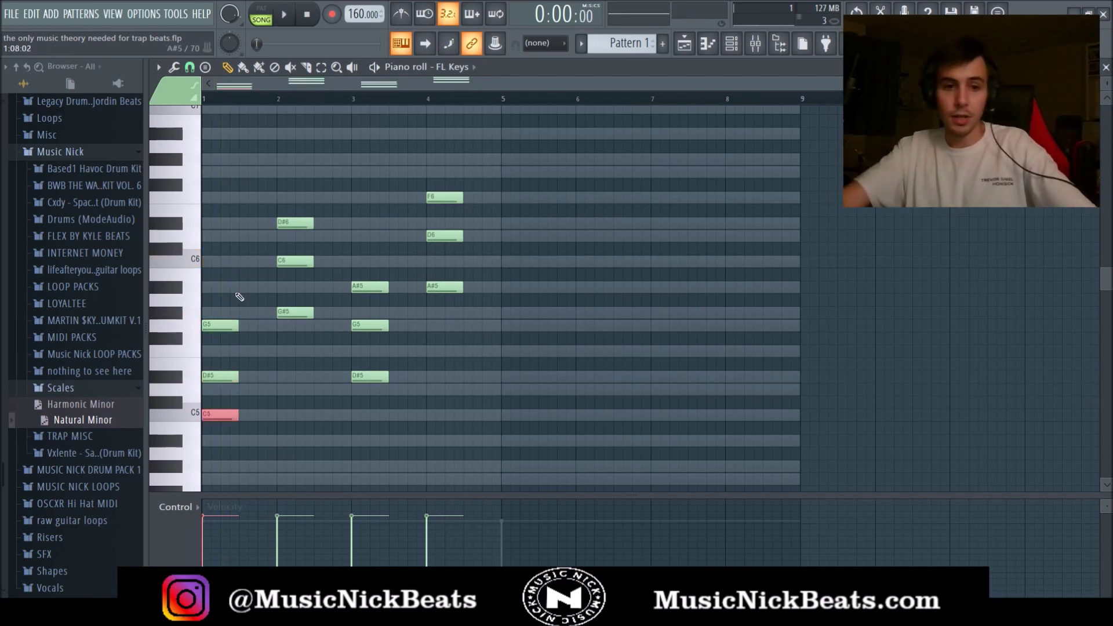
key(ctrl+d)
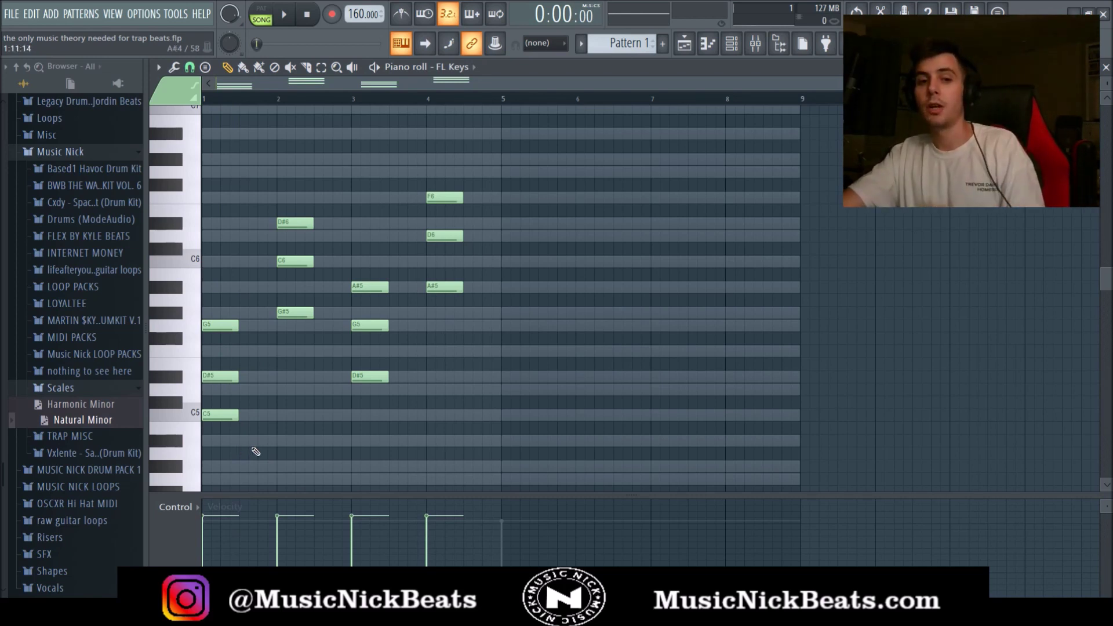
Step: Invert the bar 1 chord by raising C5 an octave to C6, and clear the selection
drag(241, 445, 226, 420)
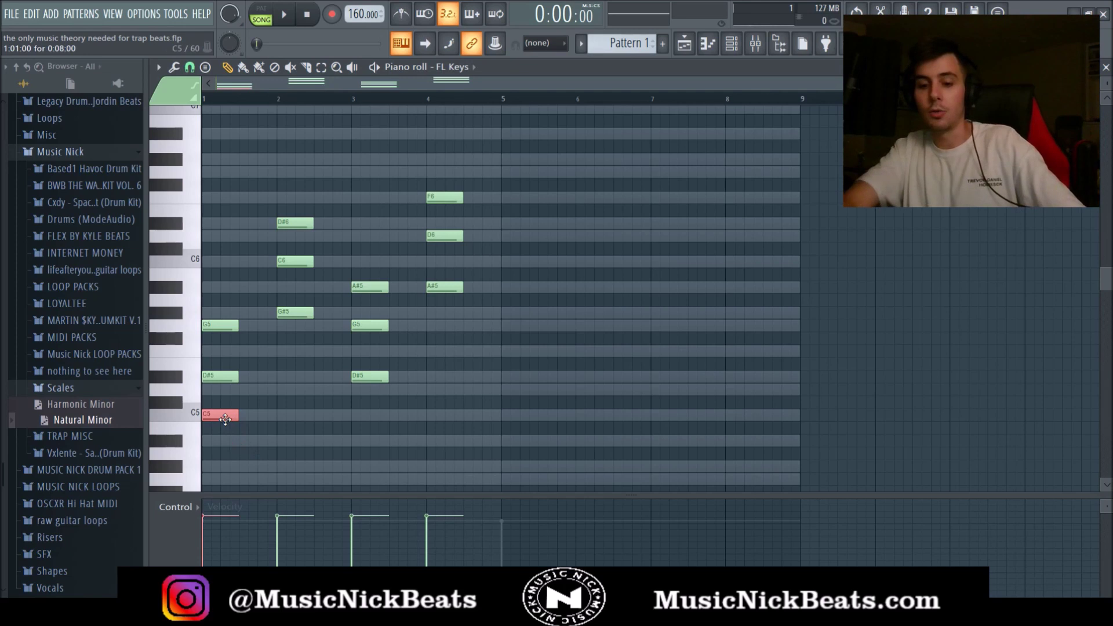
key(ctrl+Up)
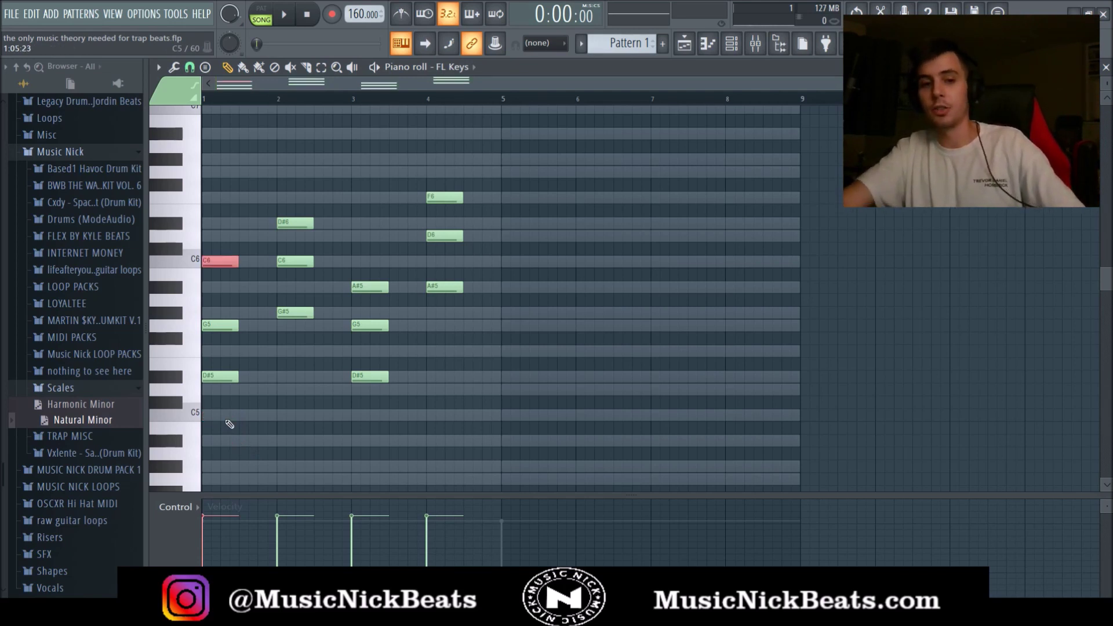
drag(229, 424, 258, 459)
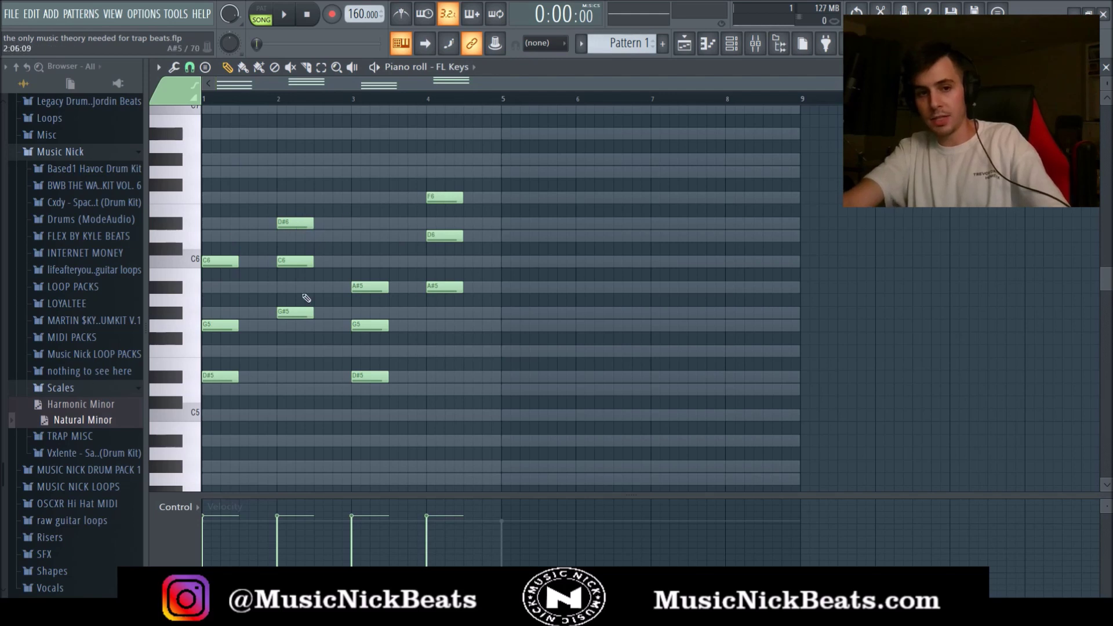
Step: Lower D#6 in bar 2 and D6 and F6 in bar 4 by one octave, and play the inverted progression
click(307, 223)
key(ctrl+Down)
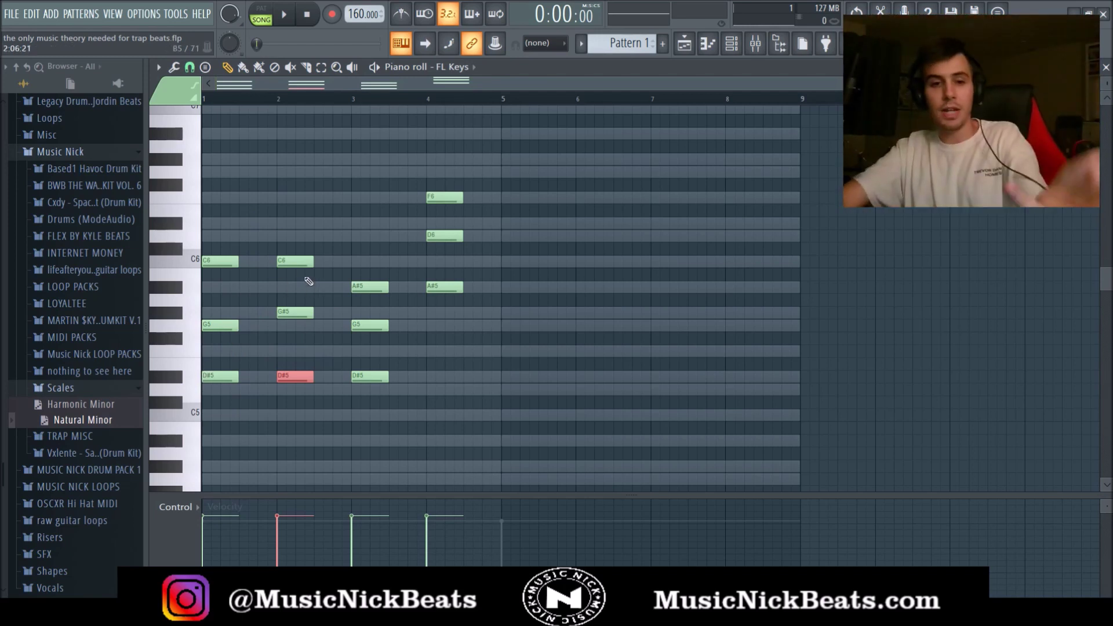
drag(474, 248, 427, 149)
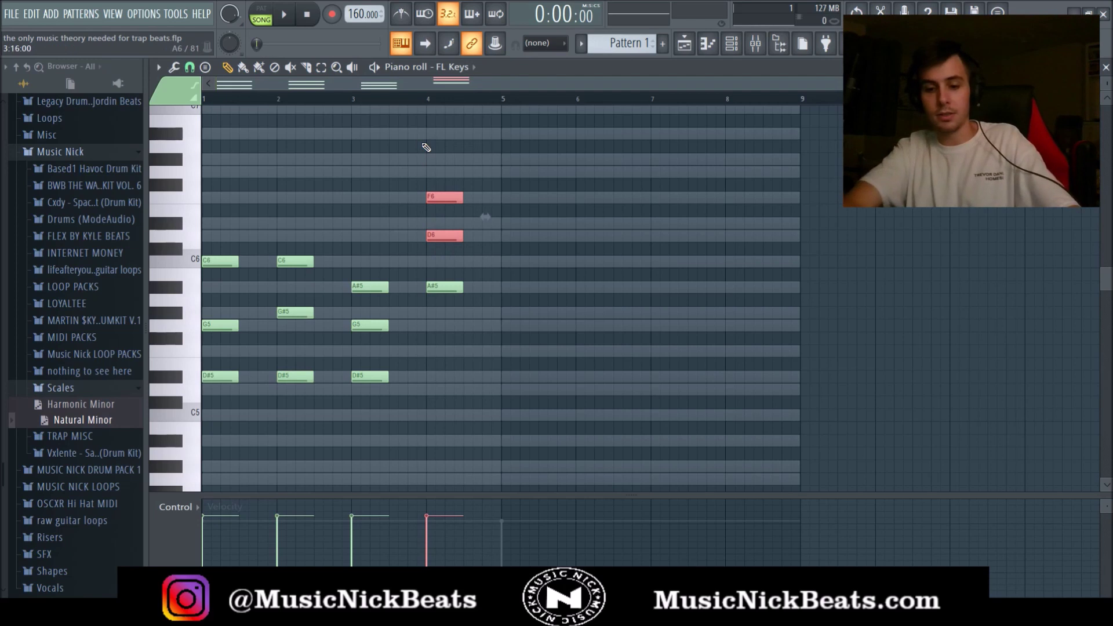
key(ctrl+Down)
ctrl+click(525, 179)
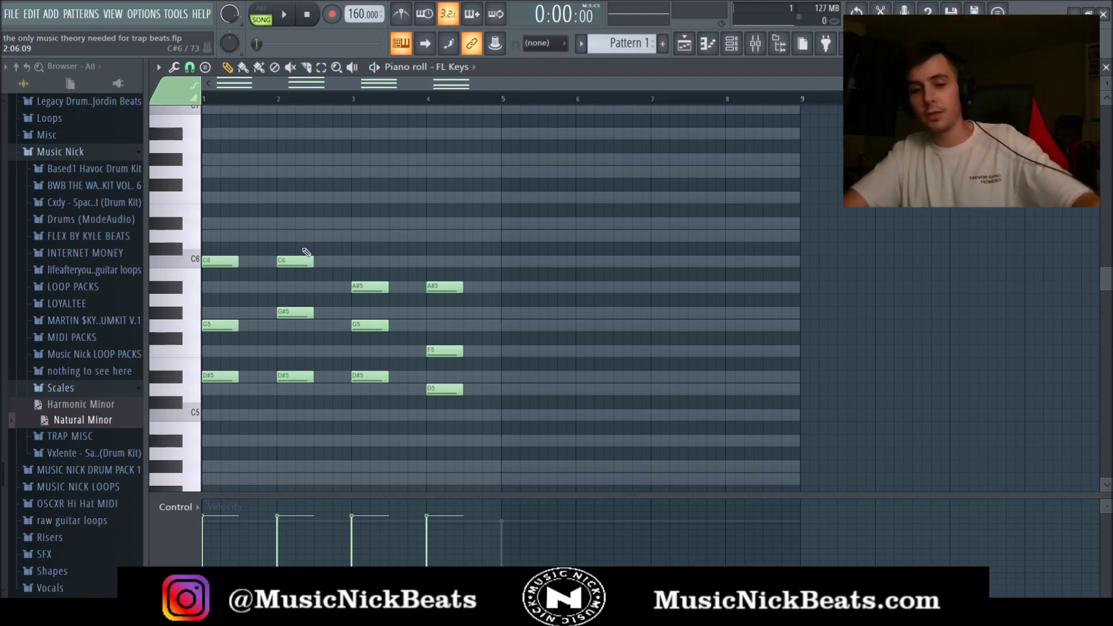
key(space)
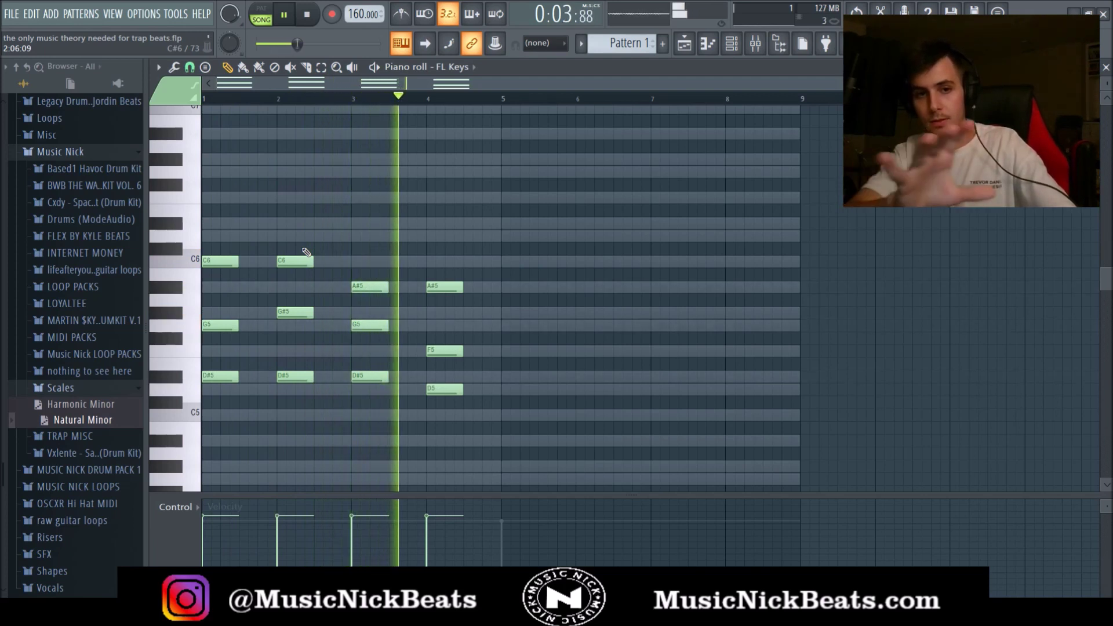
key(space)
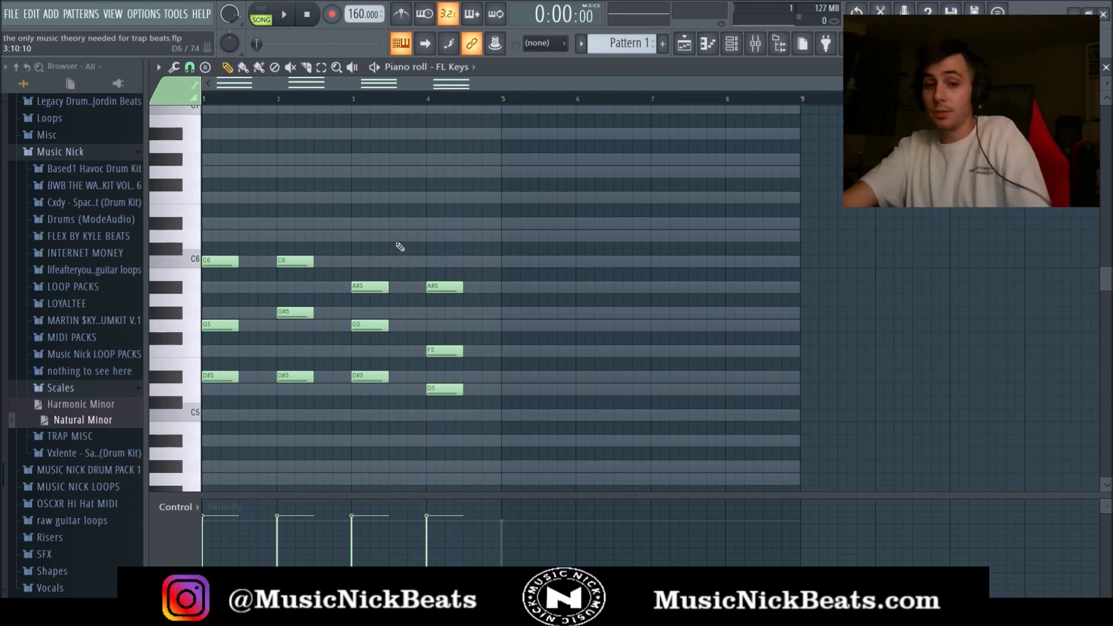
Step: Lengthen all the chord notes in bars 1 to 4 together so each fills its whole bar
drag(530, 434, 202, 166)
drag(311, 262, 344, 257)
click(350, 235)
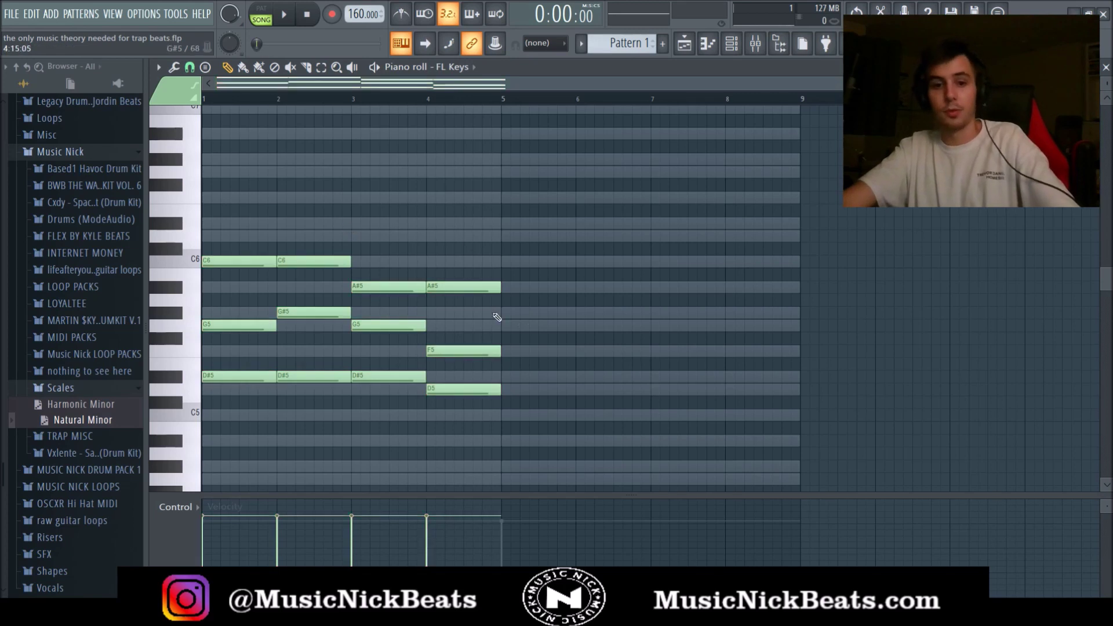
Step: Try raising the bar 4 D5 an octave to D6, and return it to D5
ctrl+click(470, 389)
key(ctrl+Up)
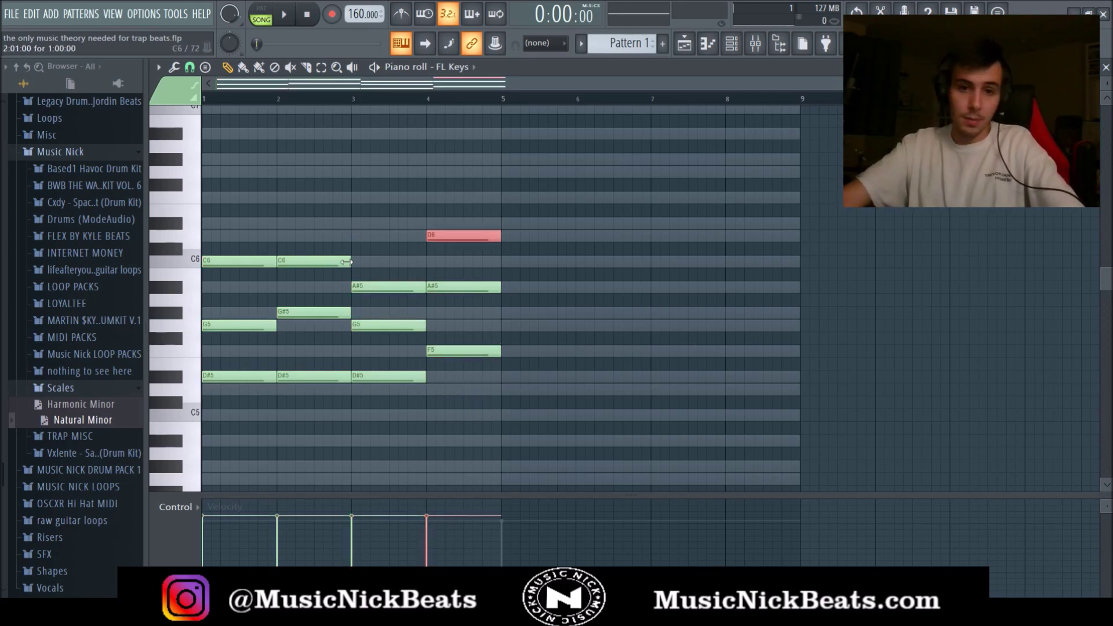
key(ctrl+Down)
Step: Duplicate the four-bar progression into bars 5 to 8, and raise the bar 8 D5 an octave to D6
drag(494, 108, 168, 107)
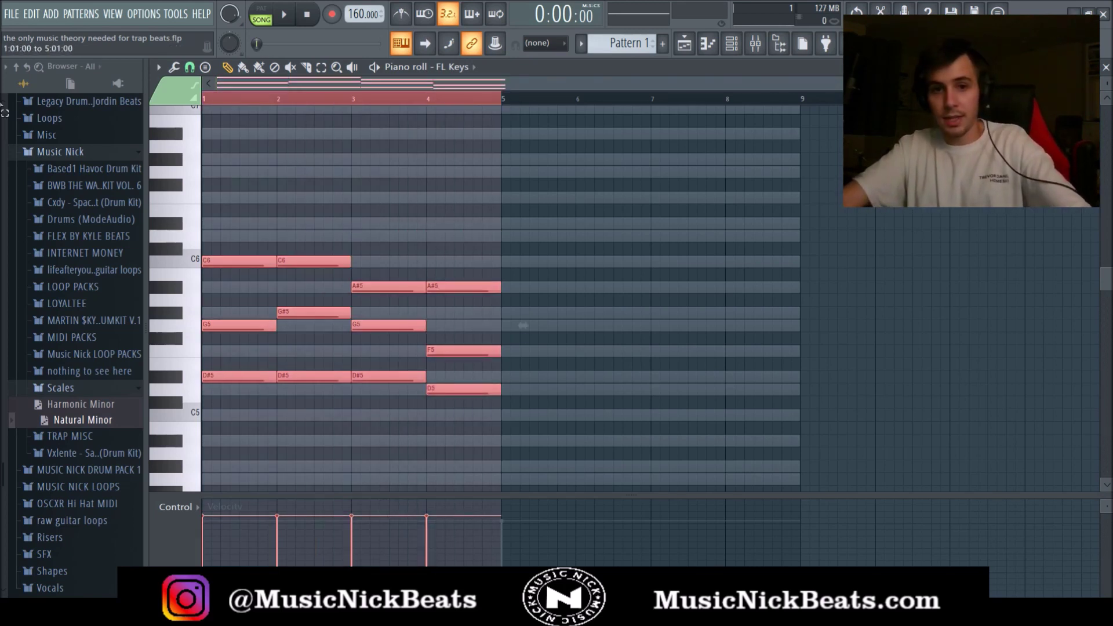
key(ctrl+b)
drag(773, 401, 774, 406)
key(ctrl+Up)
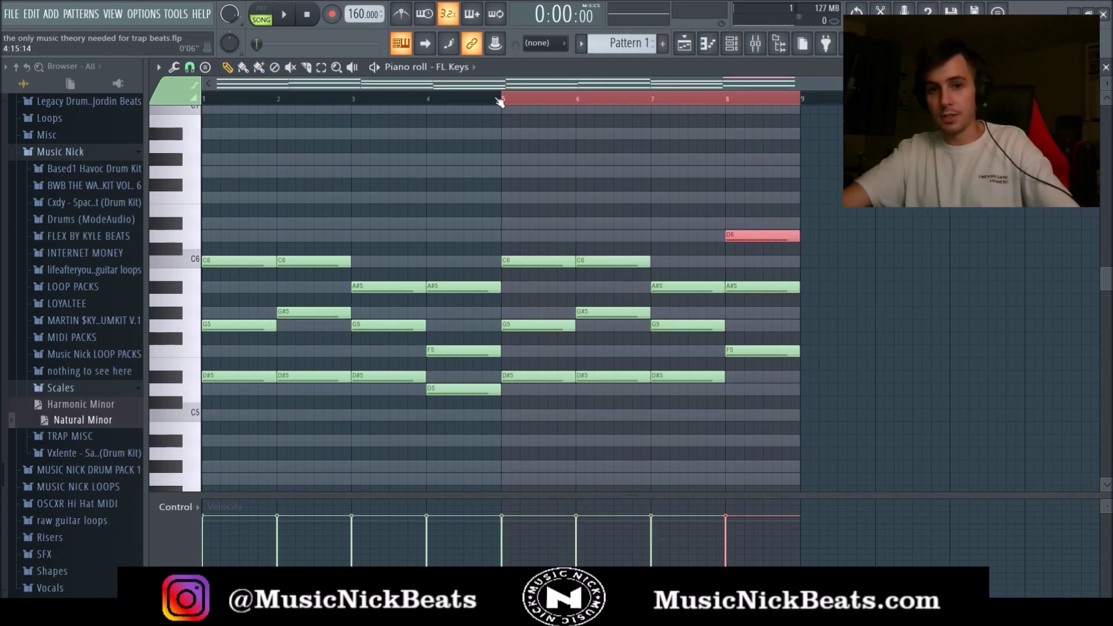
ctrl+click(209, 101)
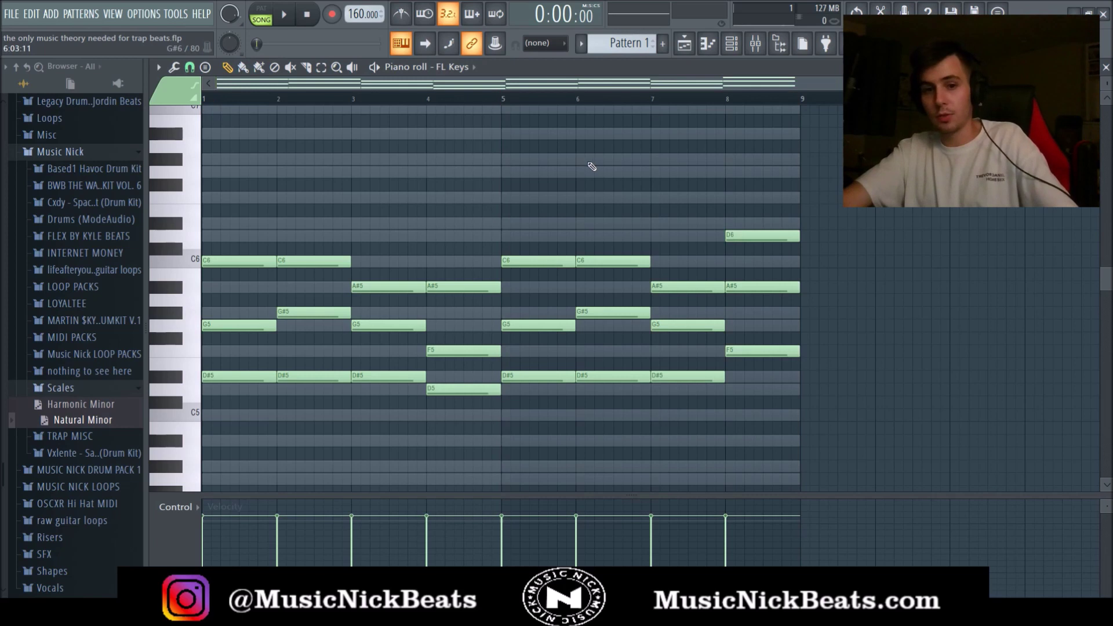
Step: Raise G5 in bar 7 an octave to G6, and play the progression from bar 5
ctrl+click(684, 325)
key(ctrl+Up)
click(503, 99)
key(space)
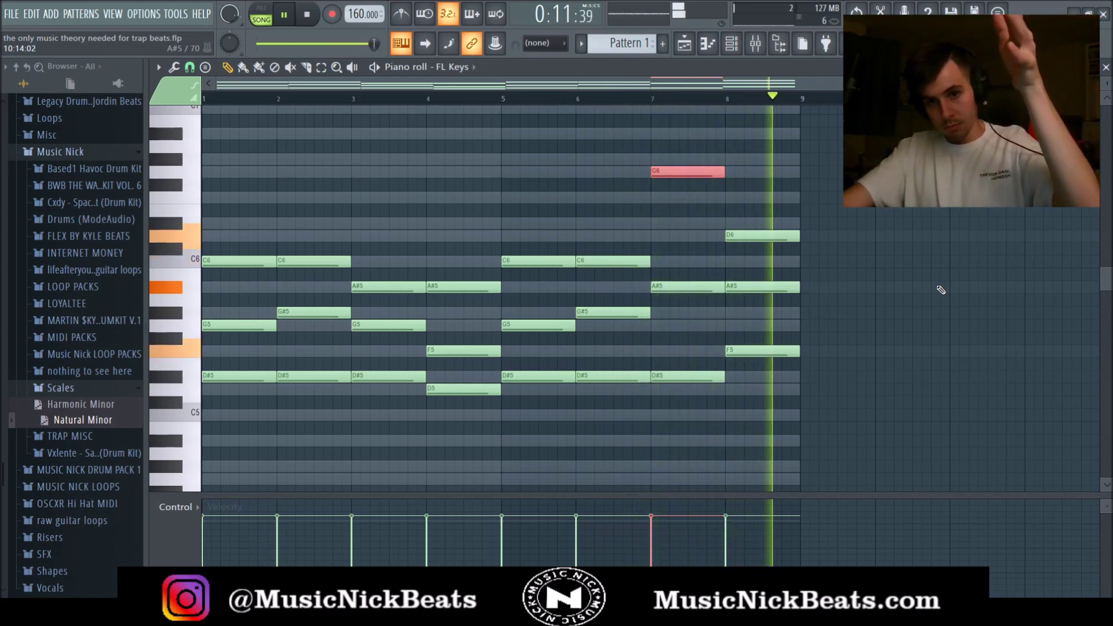
key(space)
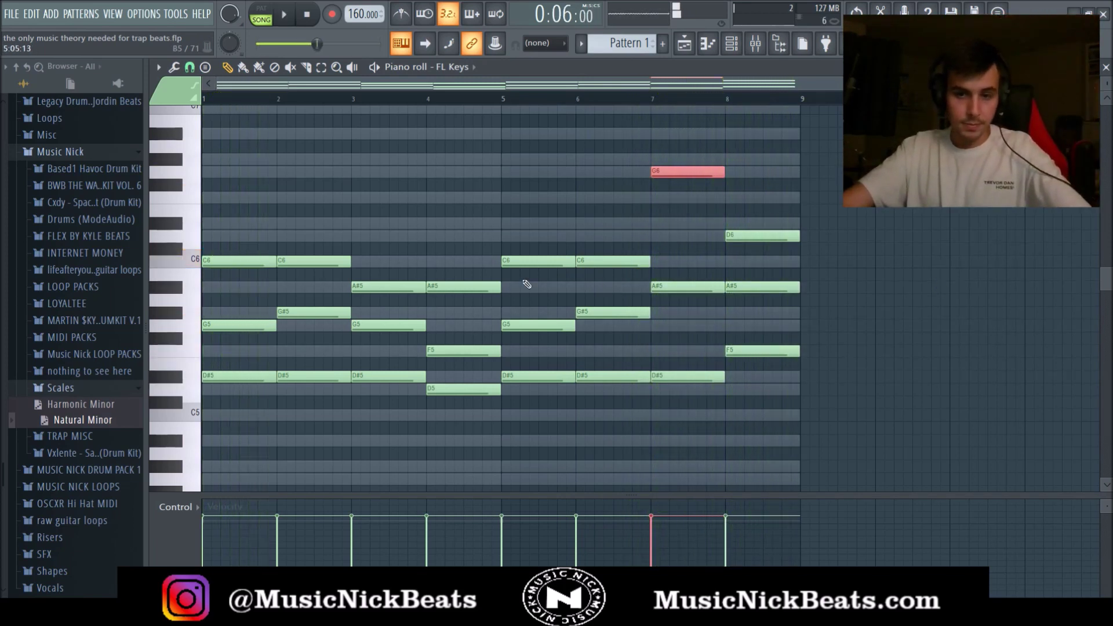
Step: Raise F5 in bar 8 to F6, lower D6 there to D5, and set the playback position to bar 7
click(763, 351)
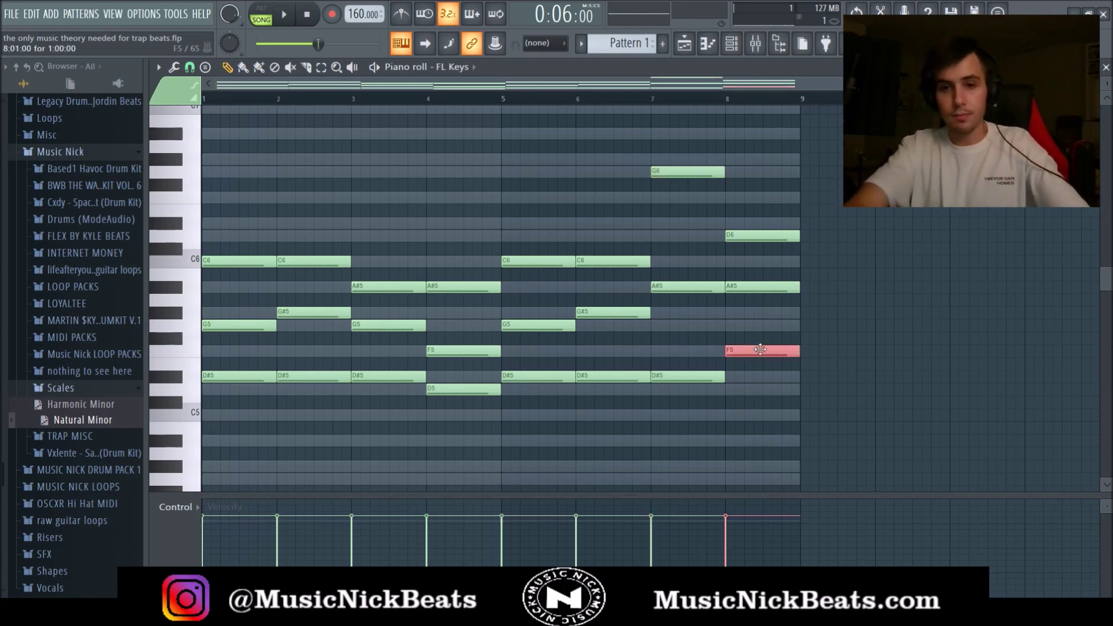
key(ctrl+Up)
click(754, 233)
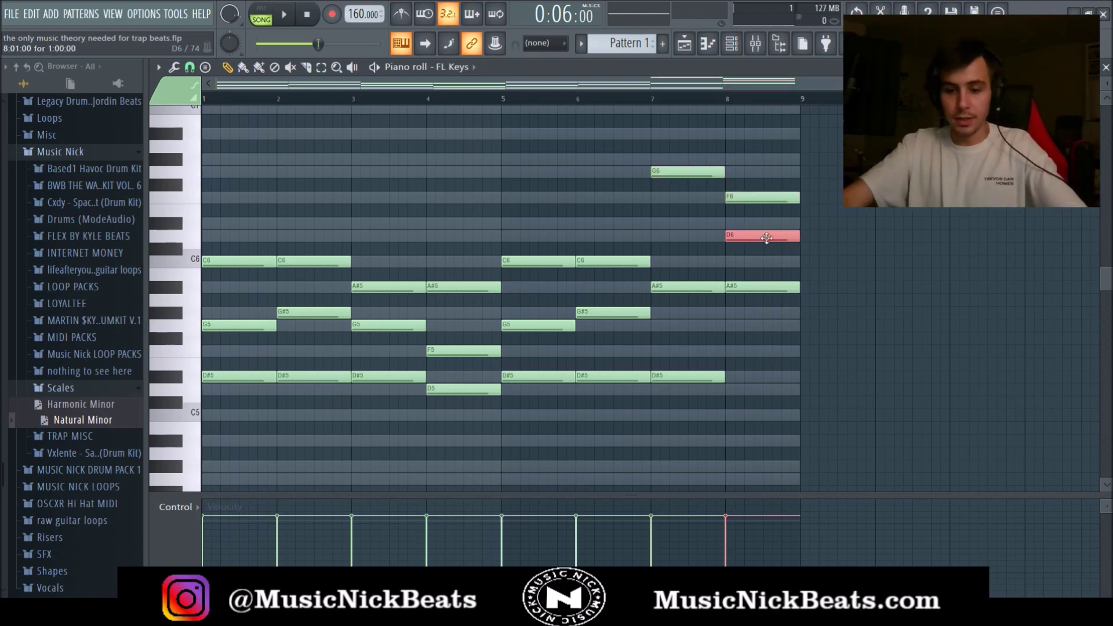
key(ctrl+Down)
click(650, 101)
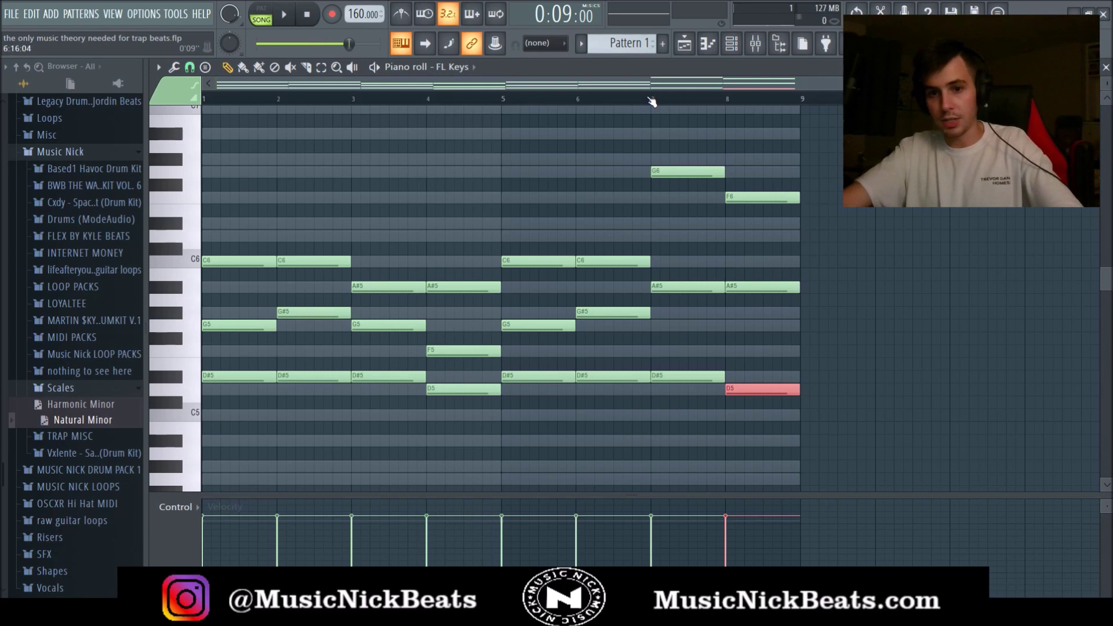
Step: Deselect the bar 8 note, and play the eight-bar progression from the start
drag(855, 335, 673, 317)
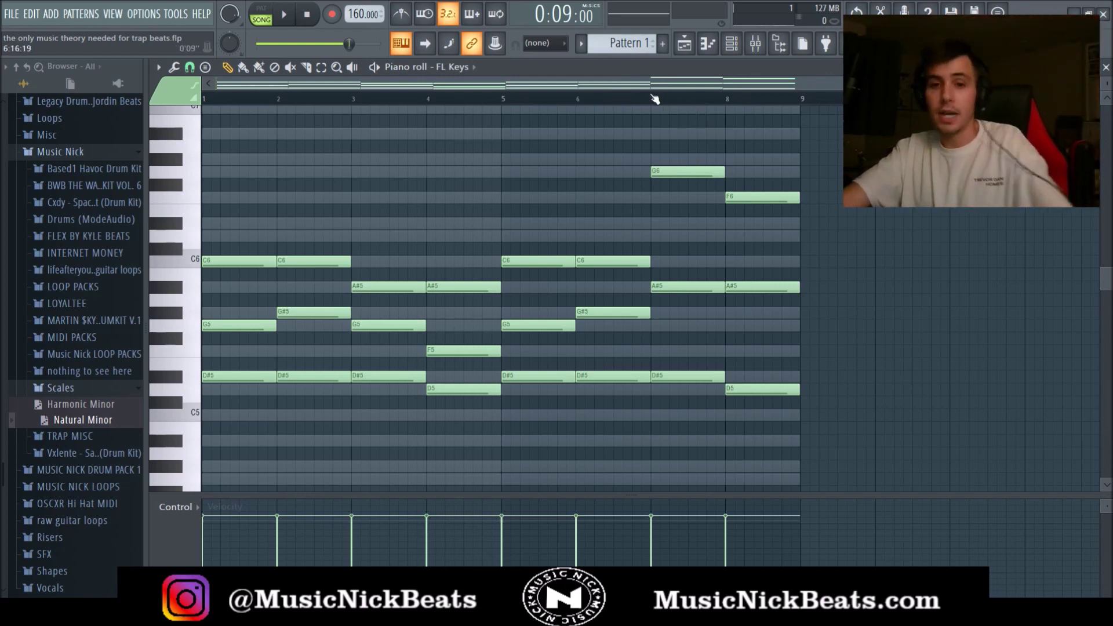
key(space)
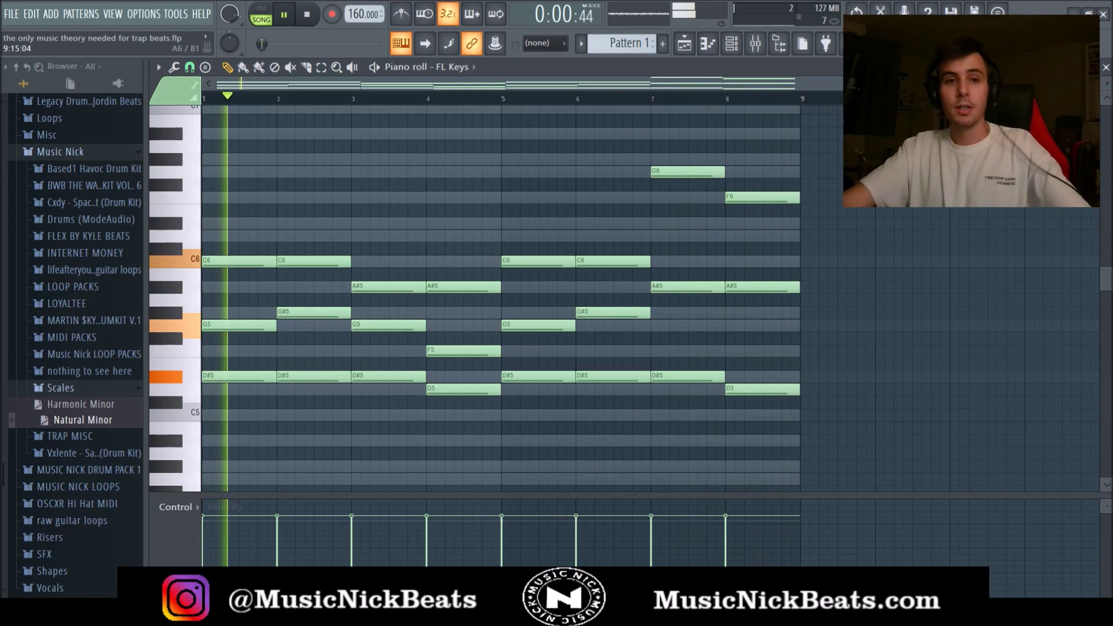
click(280, 14)
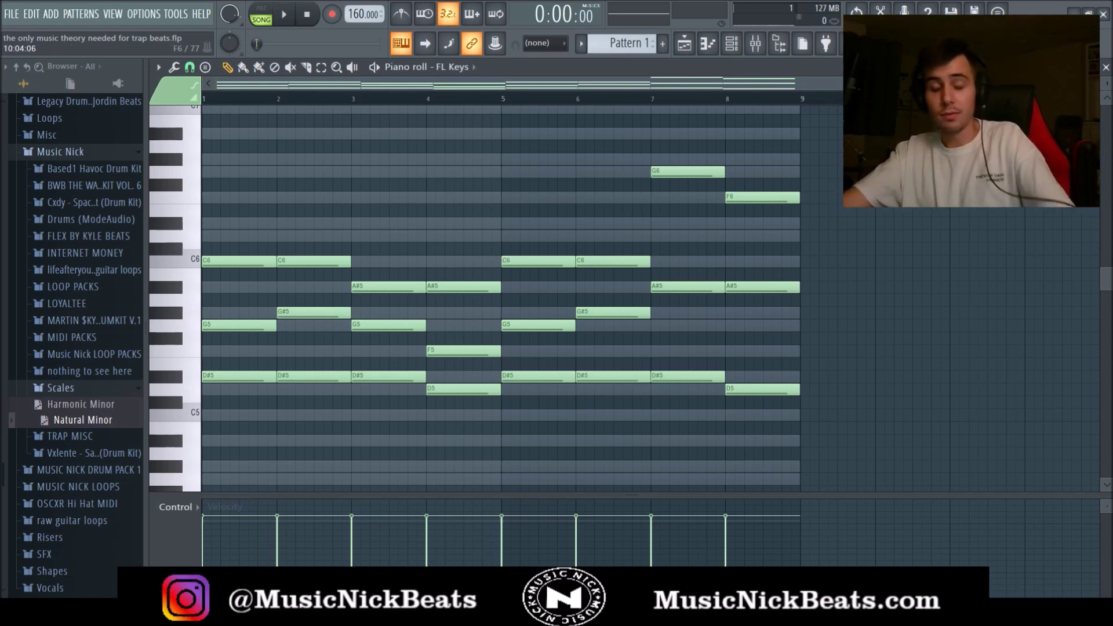
Step: Try short melody notes D#6, D6, G#6 and G6 above the bar 1 chord
scroll(890, 217, up, 4)
scroll(891, 217, down, 4)
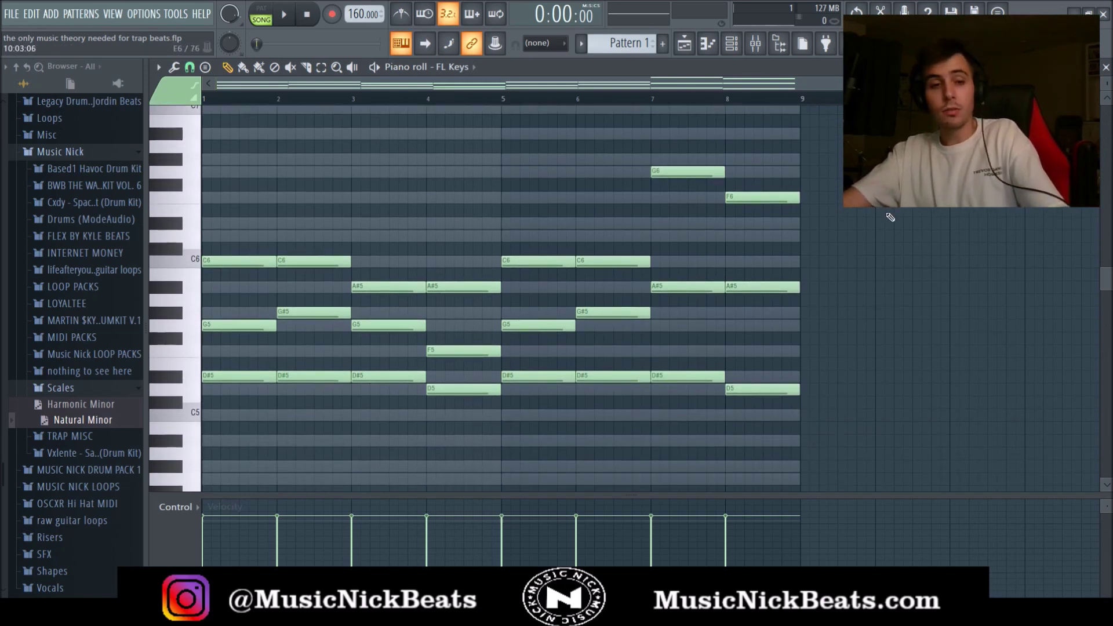
scroll(566, 228, up, 4)
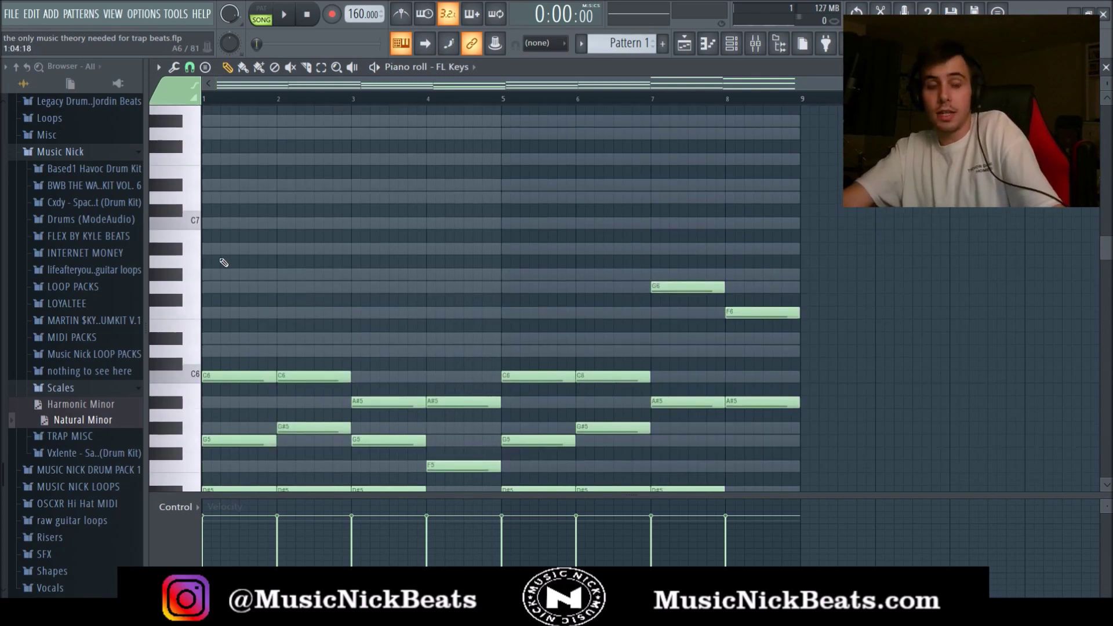
scroll(299, 301, down, 3)
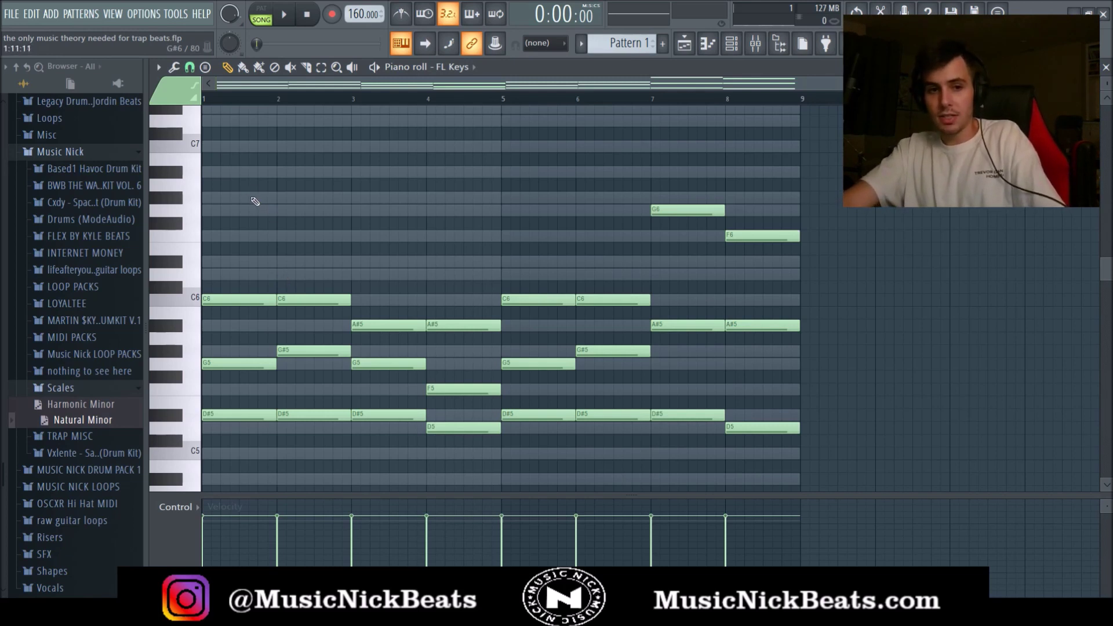
click(243, 260)
click(242, 272)
right_click(246, 263)
right_click(248, 275)
click(240, 199)
click(239, 212)
right_click(239, 212)
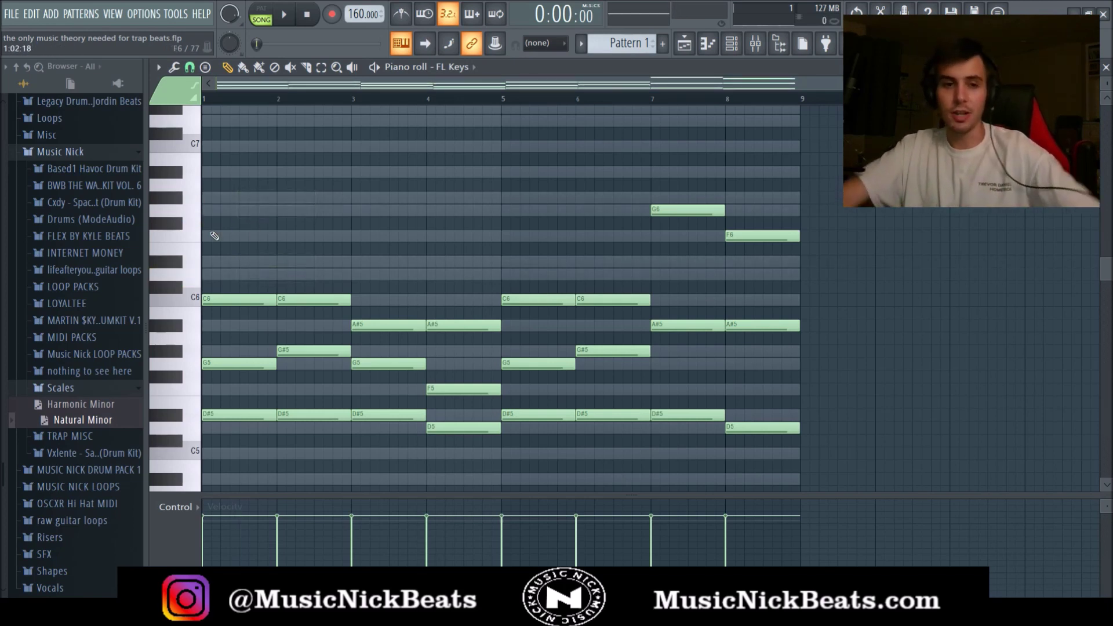
Step: Add melody notes G6 and G#6 in bar 1, and short D#7 and D7 notes at the start of bar 2
key(space)
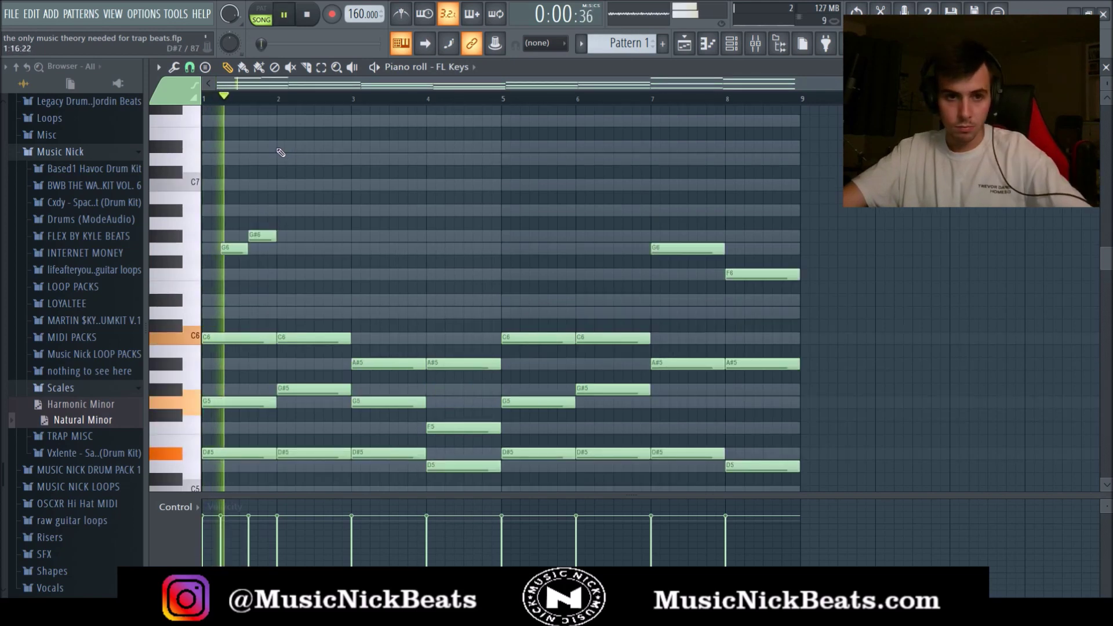
click(281, 148)
drag(299, 152, 285, 151)
click(289, 158)
key(space)
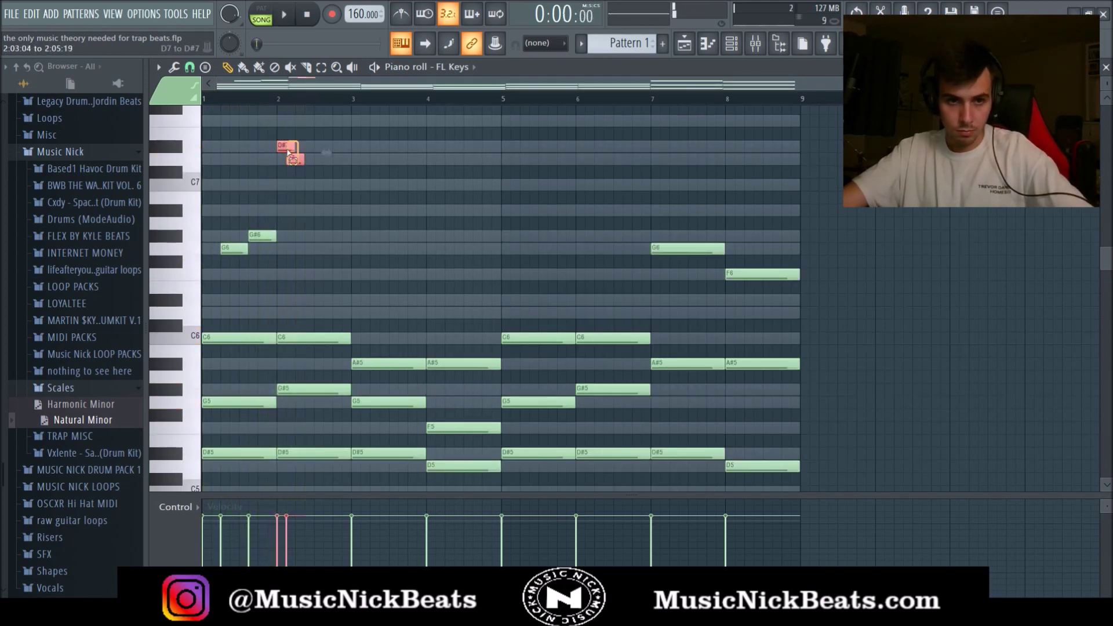
Step: Finish the bar 2 melody with C7, A#6 and C7, and transpose all notes down an octave
key(space)
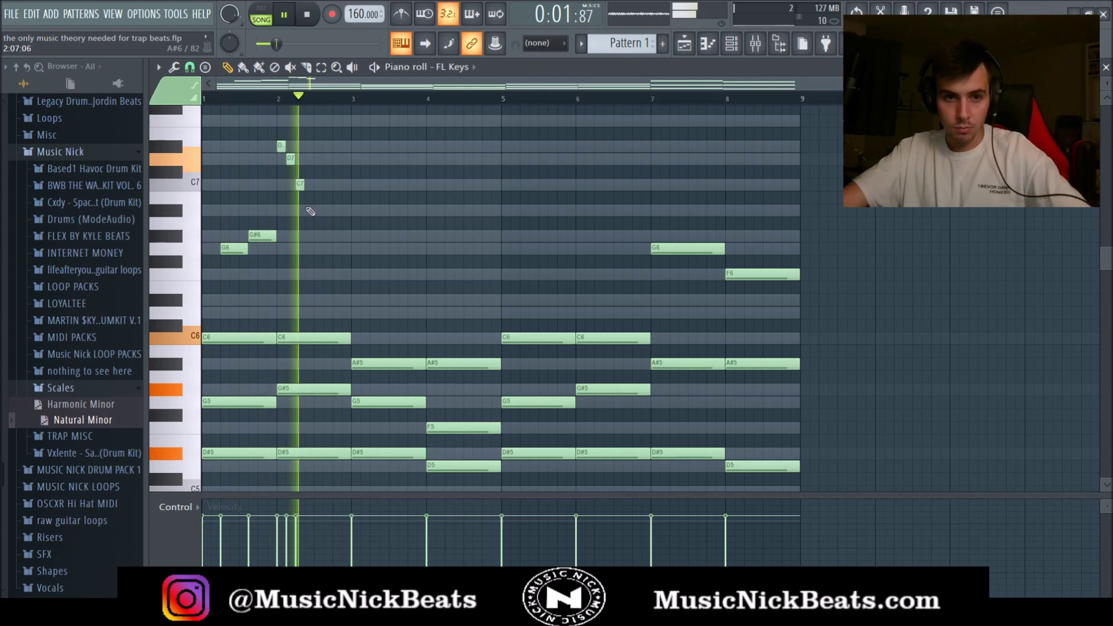
key(space)
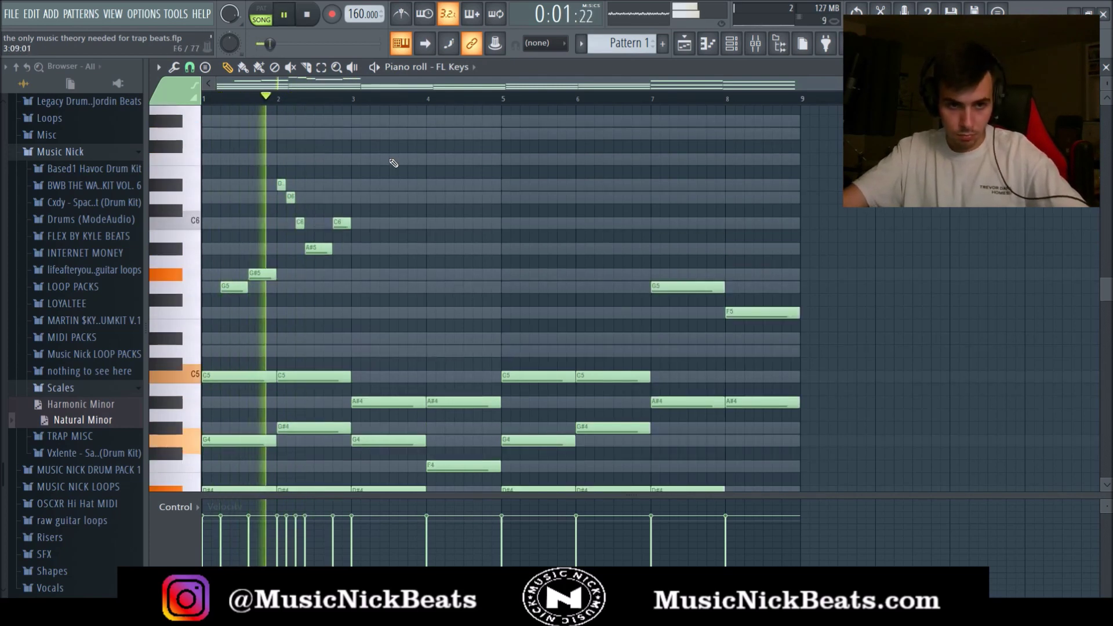
drag(397, 316, 221, 177)
drag(229, 288, 255, 290)
key(Delete)
Step: Copy the bar 2 melody phrase to bar 4, and repeat the melody in bars 5 to 8 with an added G#5 and G5 ending
key(space)
drag(438, 332, 278, 140)
drag(280, 183, 429, 184)
key(space)
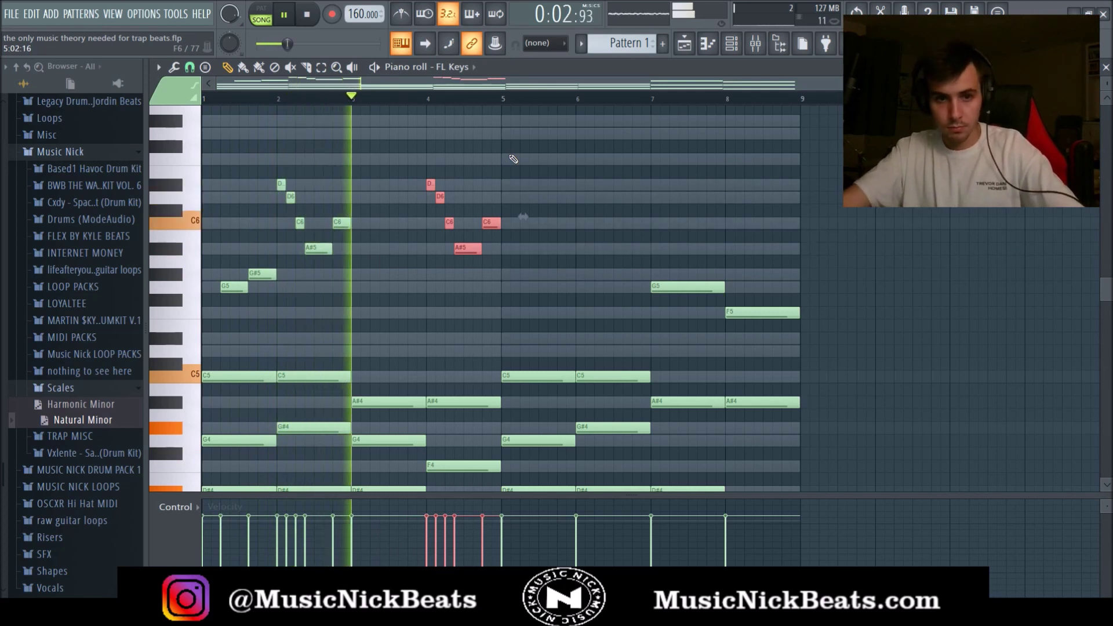
scroll(525, 151, down, 3)
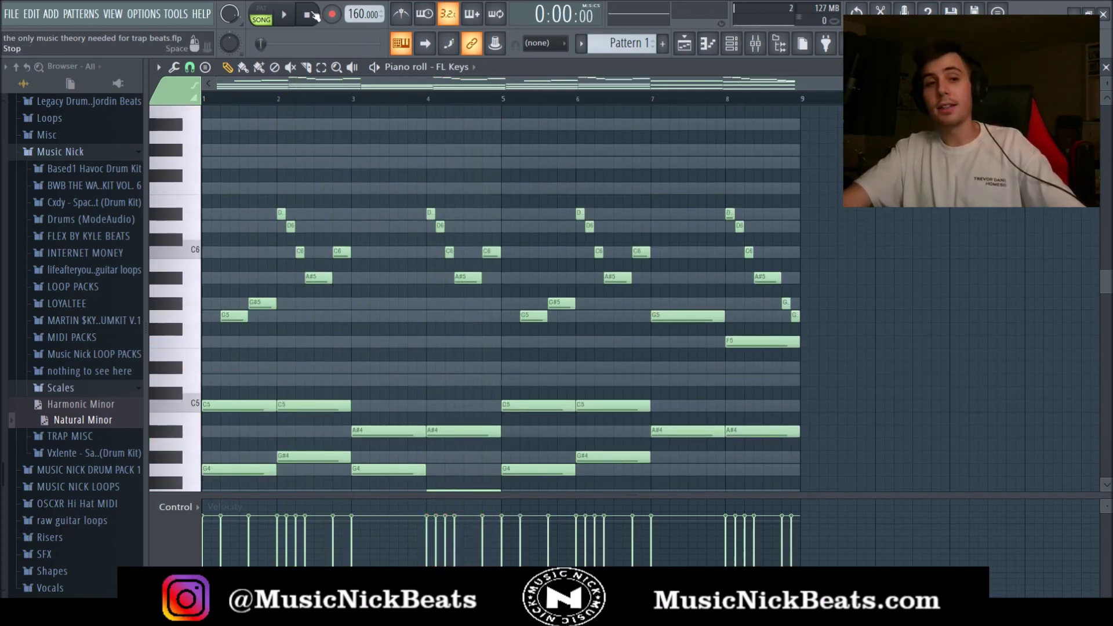
Step: Examine how the melody notes sit above the chords across the eight bars
scroll(353, 227, up, 2)
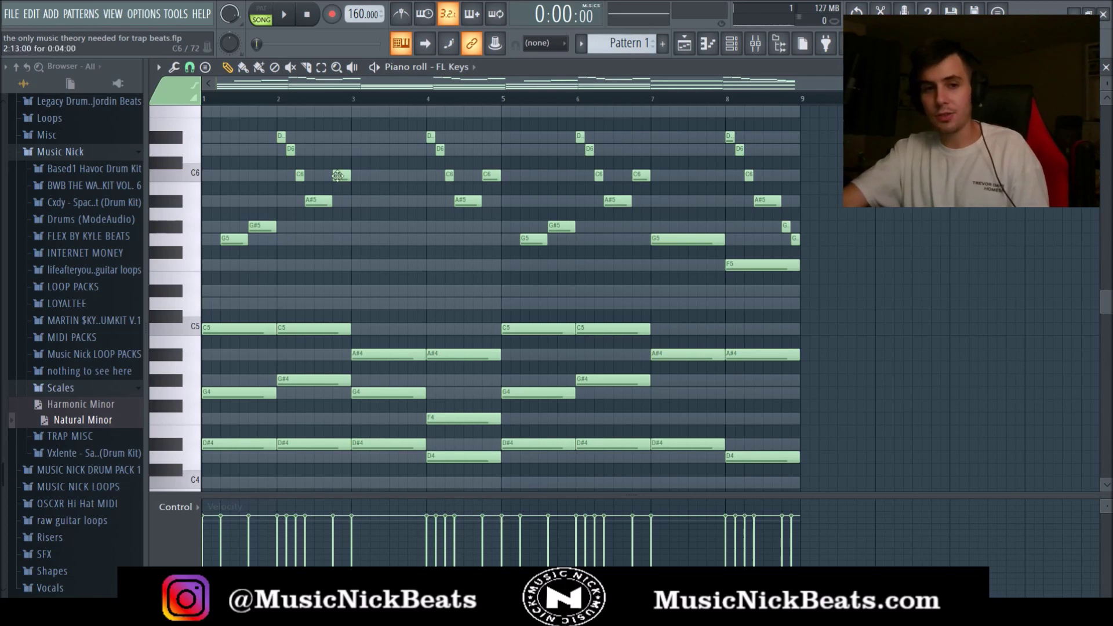
scroll(293, 168, up, 3)
scroll(274, 190, down, 3)
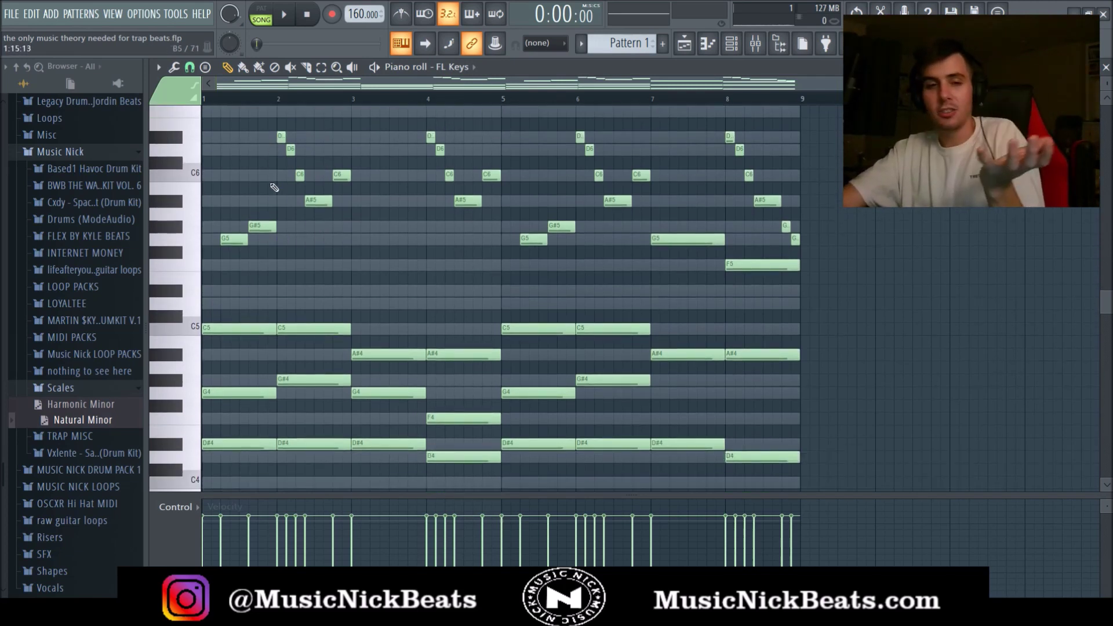
drag(255, 223, 255, 224)
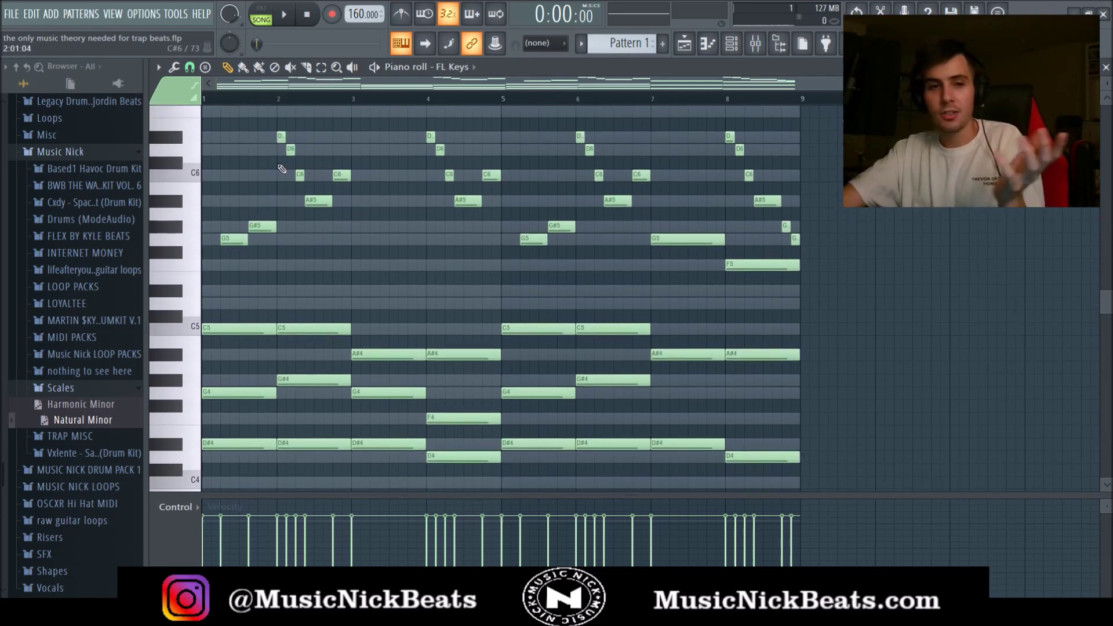
scroll(281, 168, up, 3)
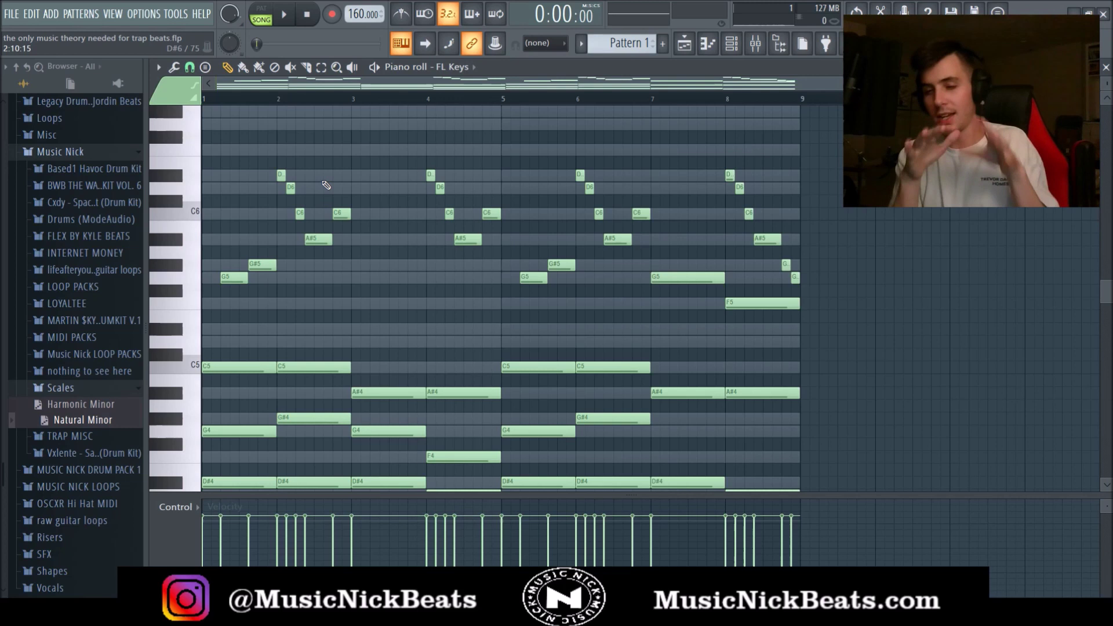
scroll(459, 379, down, 4)
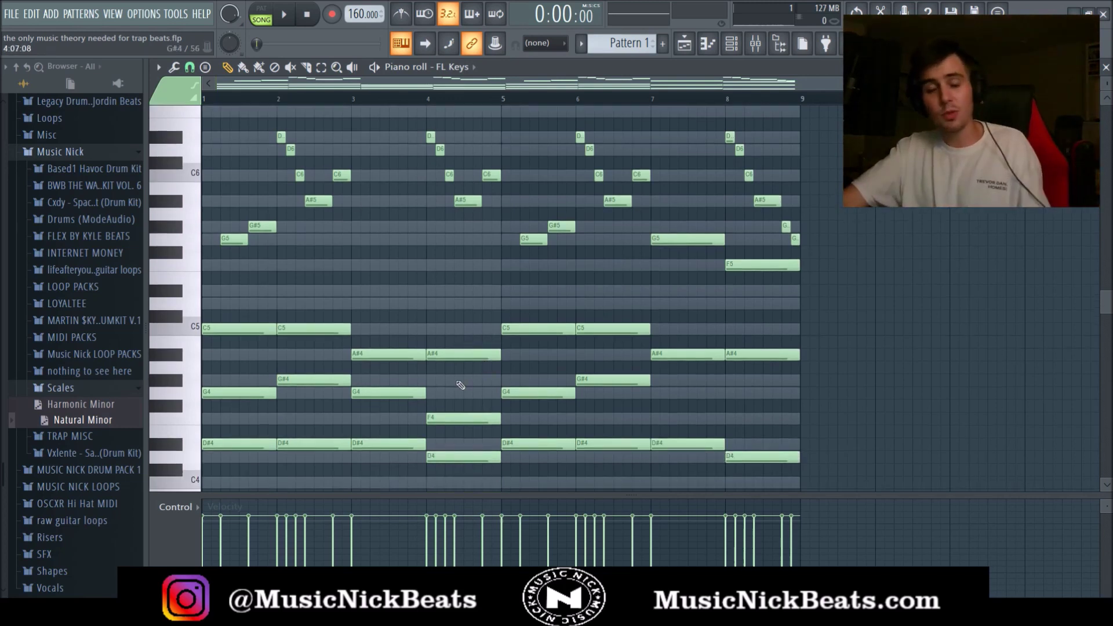
scroll(461, 367, up, 4)
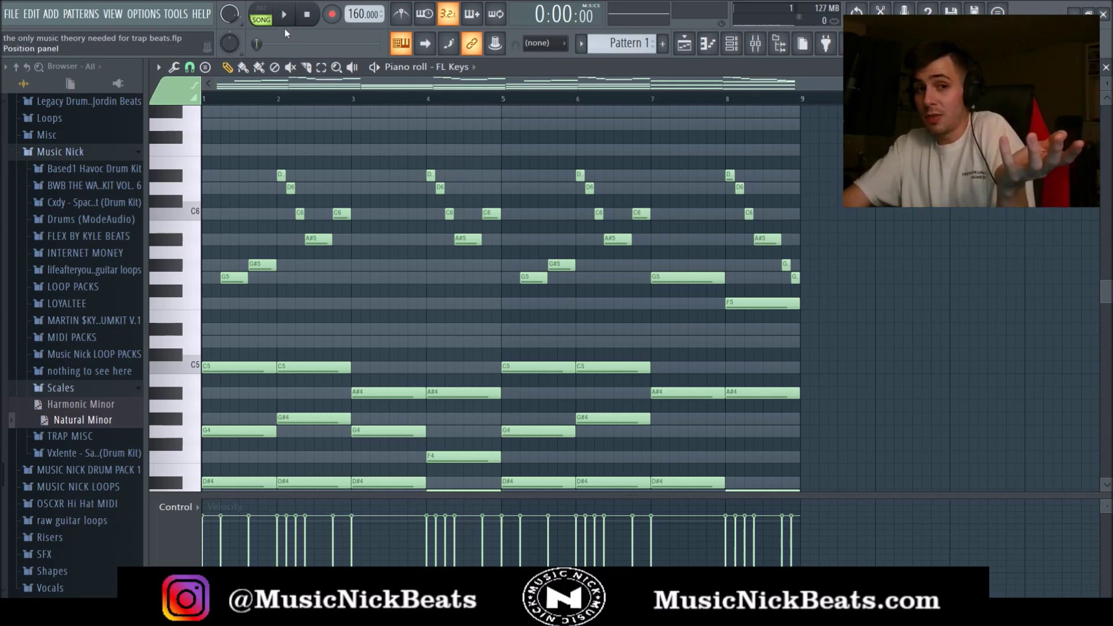
scroll(447, 168, down, 4)
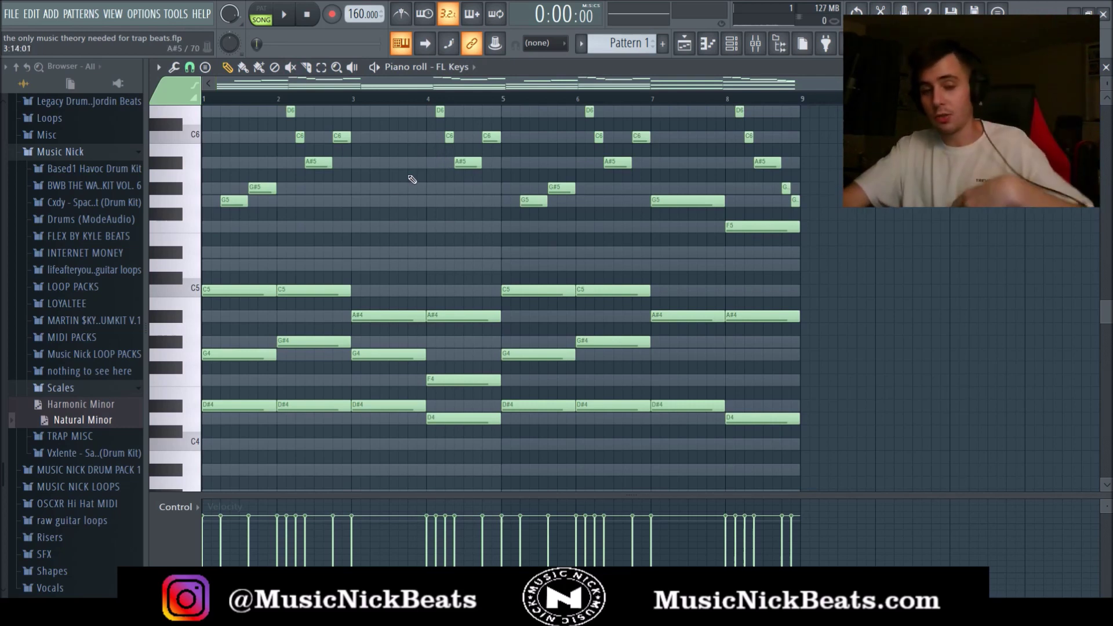
scroll(360, 241, down, 4)
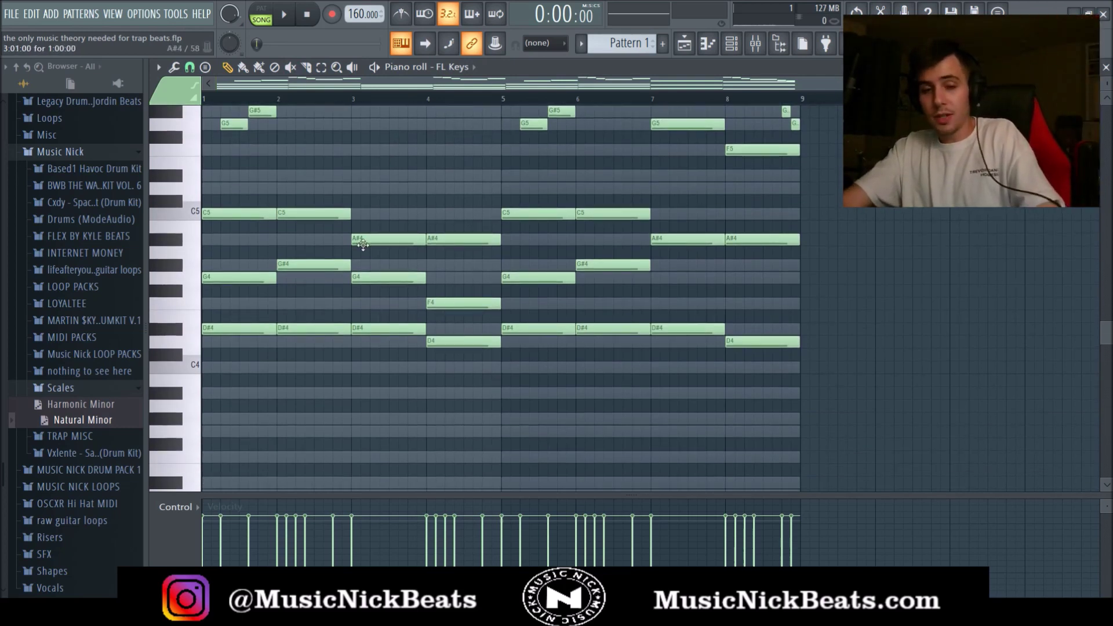
scroll(394, 348, up, 2)
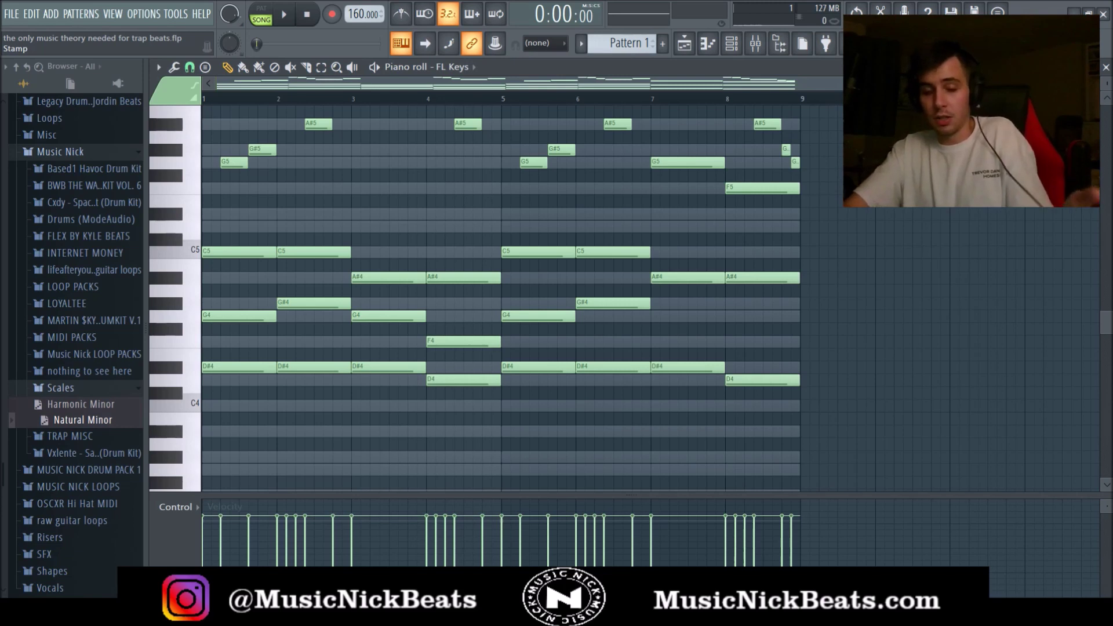
scroll(836, 276, up, 3)
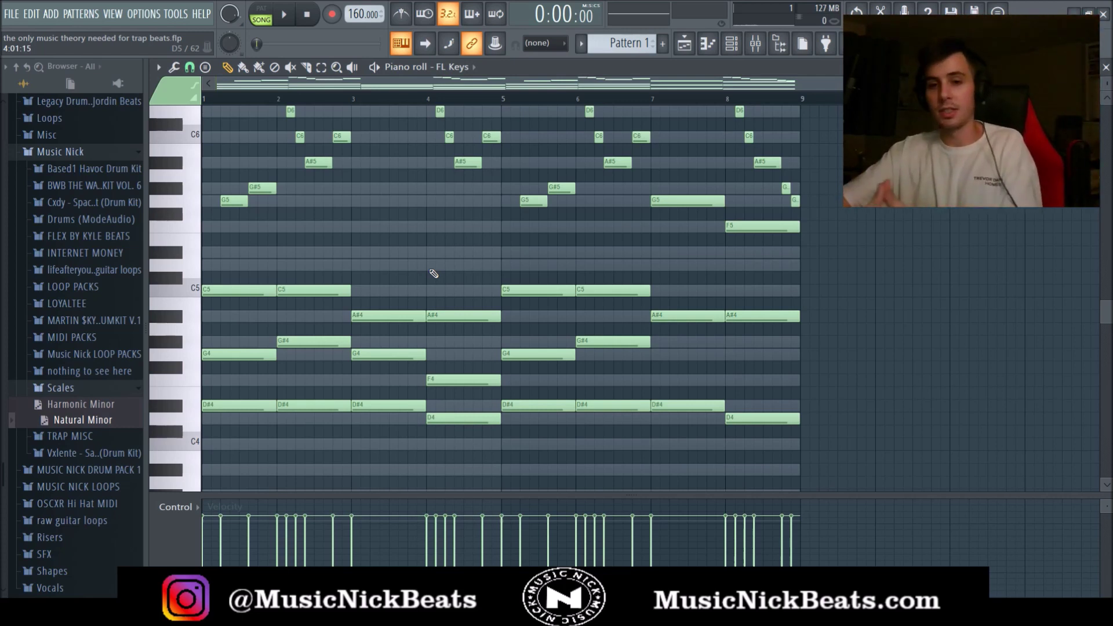
scroll(433, 274, up, 6)
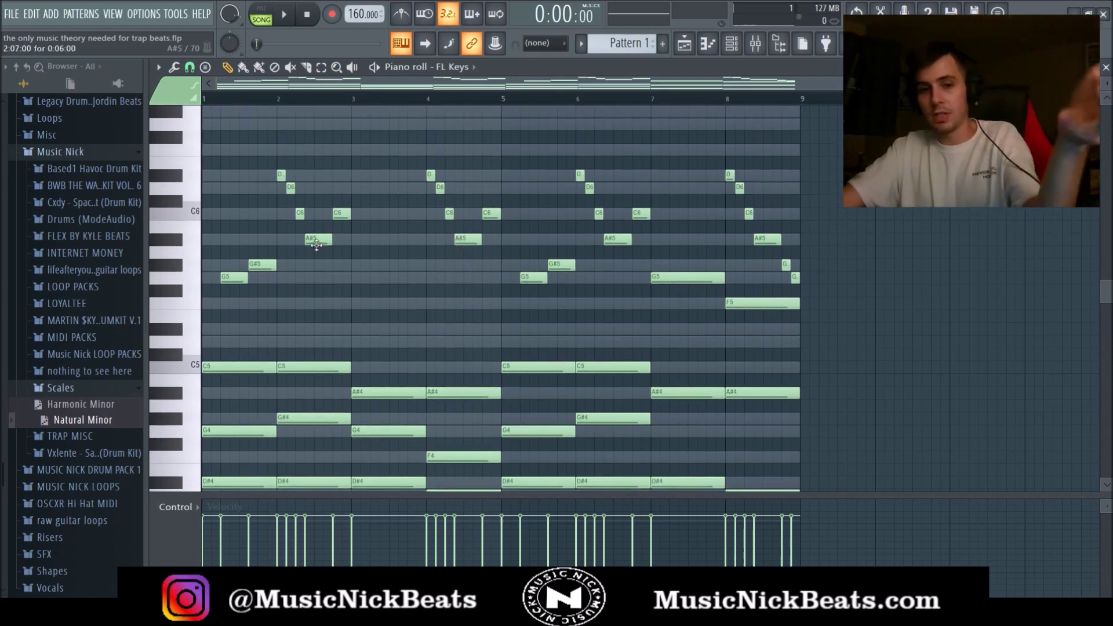
scroll(567, 258, down, 3)
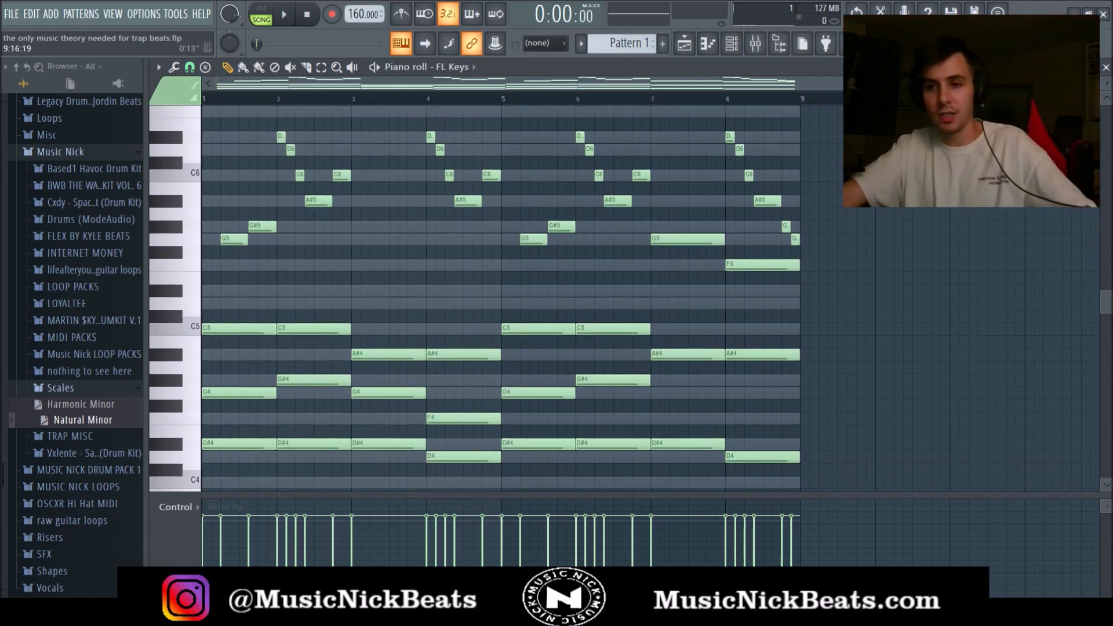
Step: Add an ElectraX channel, and load its "Arp - Full Moon" preset from the Andromeda Arp Bank
click(1105, 67)
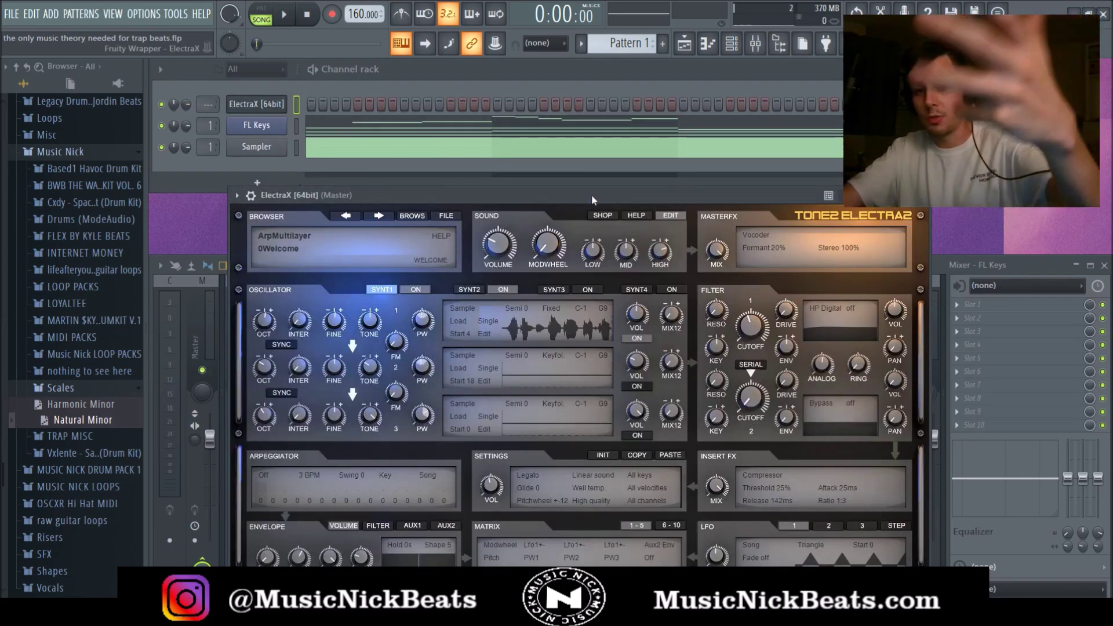
drag(592, 200, 588, 132)
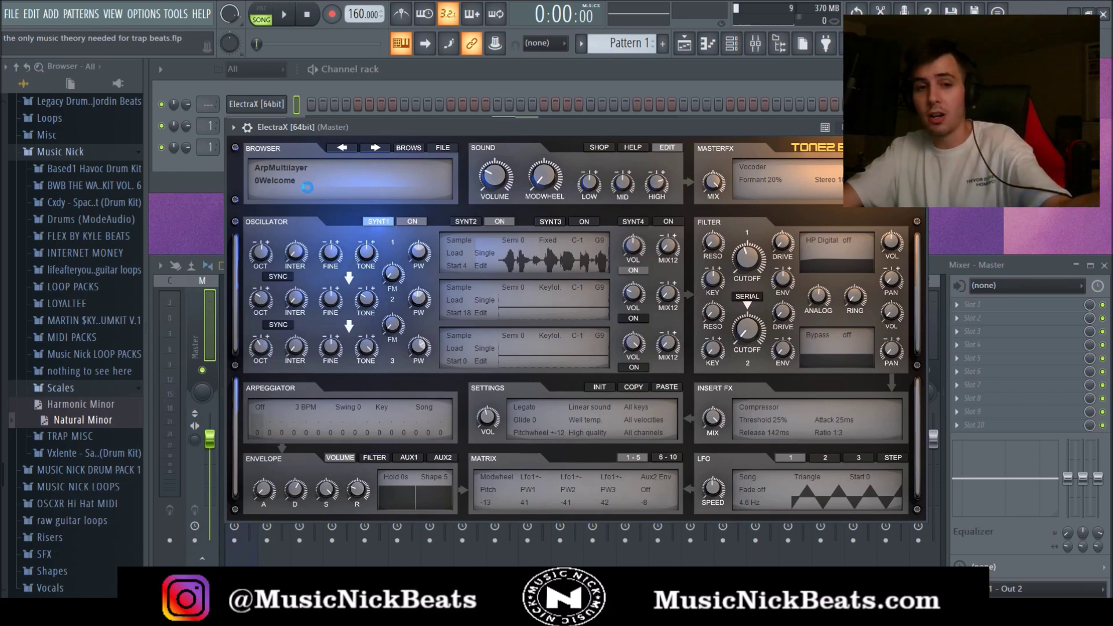
scroll(297, 186, down, 1)
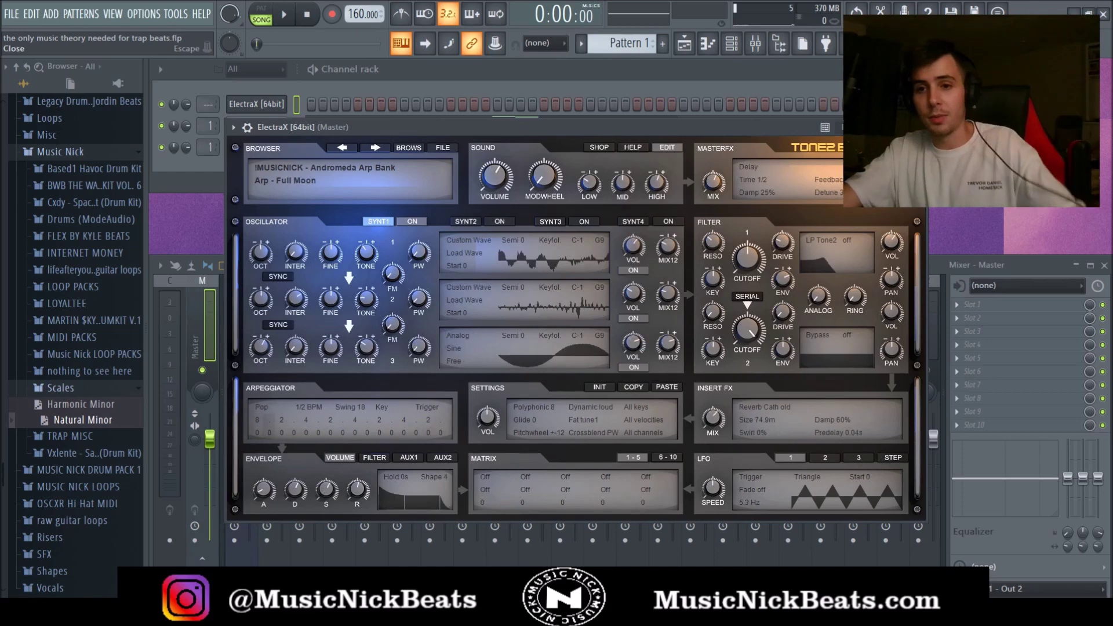
click(918, 127)
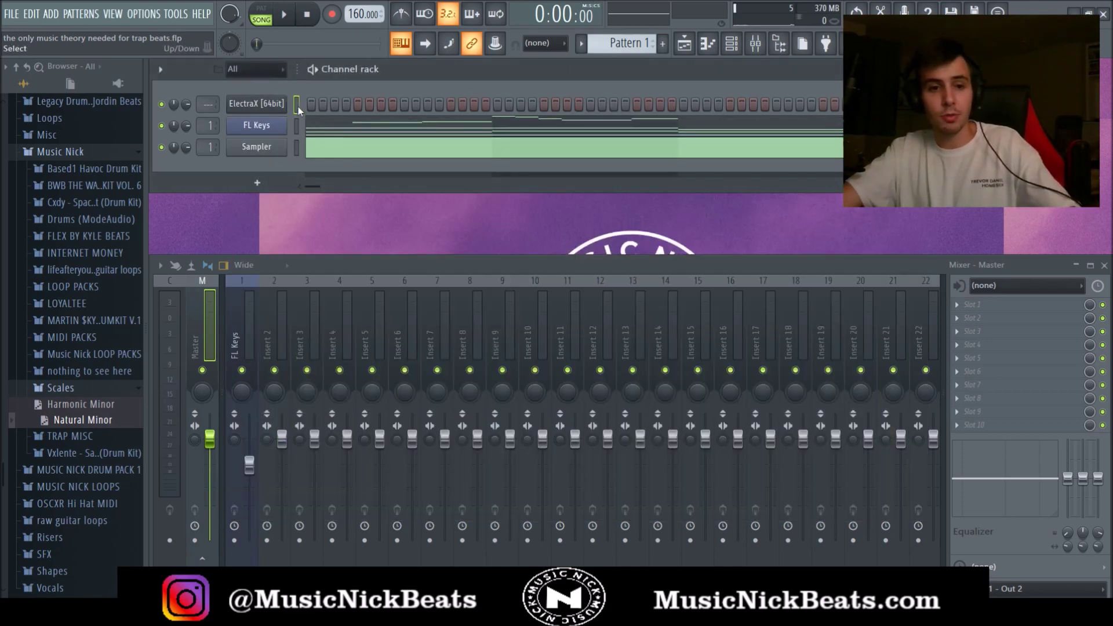
Step: Copy the FL Keys notes to ElectraX, and route it to mixer track 2, soloed with its volume lowered
click(283, 318)
key(ctrl+l)
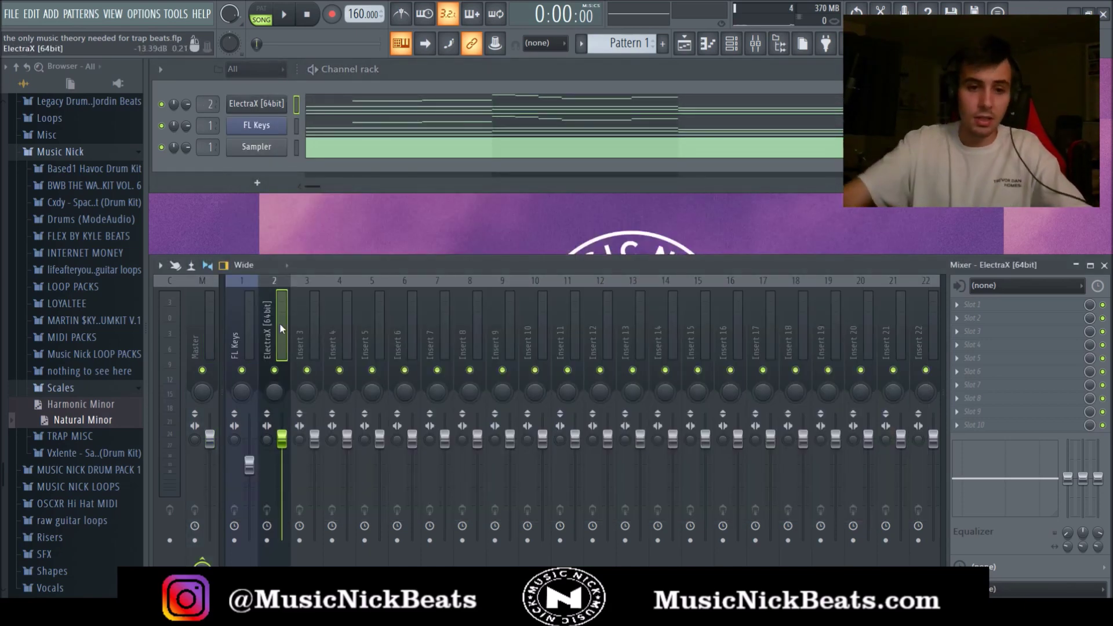
right_click(270, 368)
drag(282, 439, 282, 460)
Step: Transpose the ElectraX notes up an octave while the pattern plays
key(space)
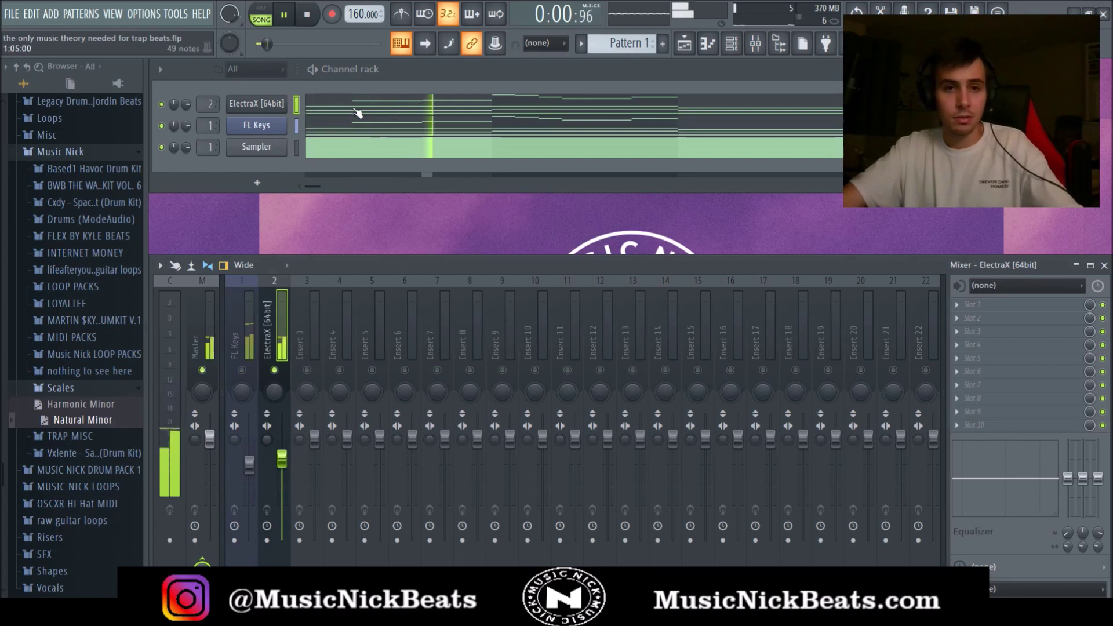
click(356, 113)
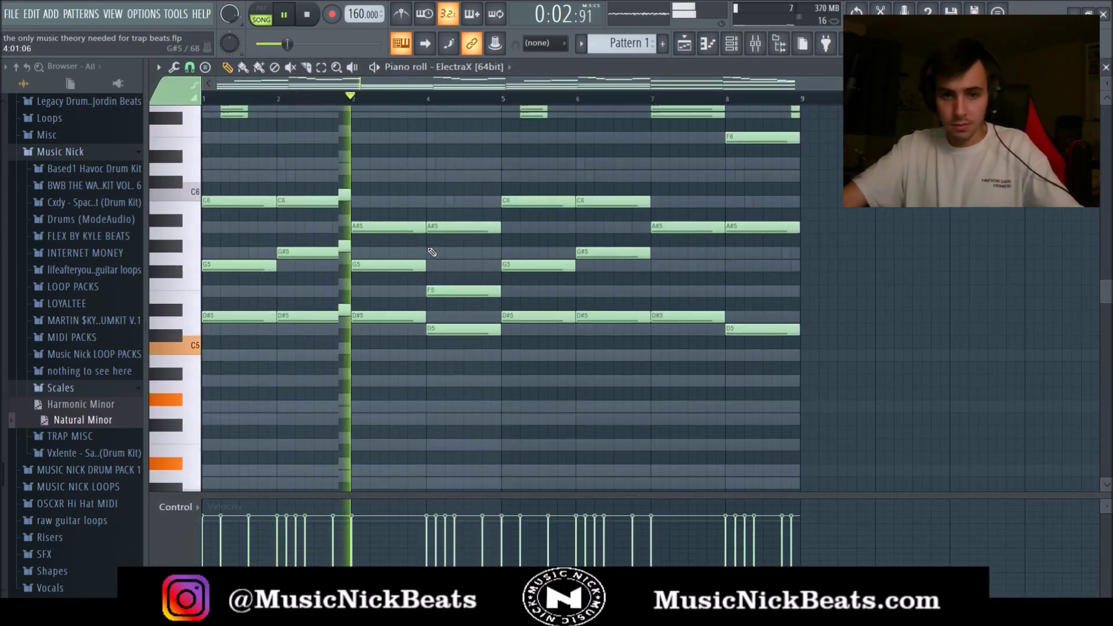
key(F7)
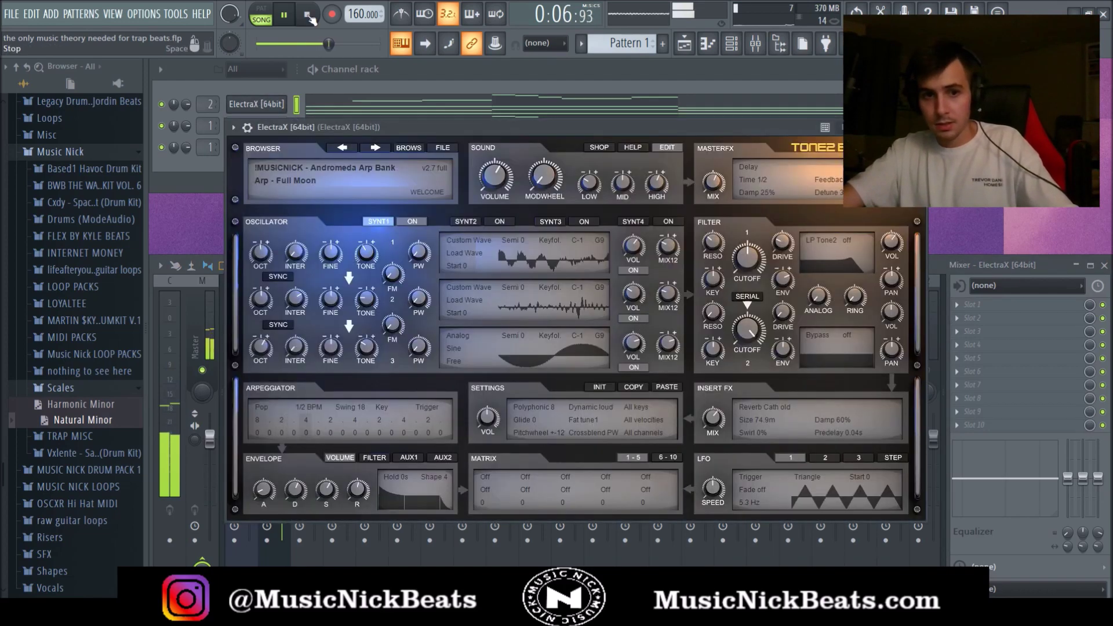
Step: Switch ElectraX to the "Arp - Mask Off" preset, and play the pattern with its notes open in the piano roll
click(307, 17)
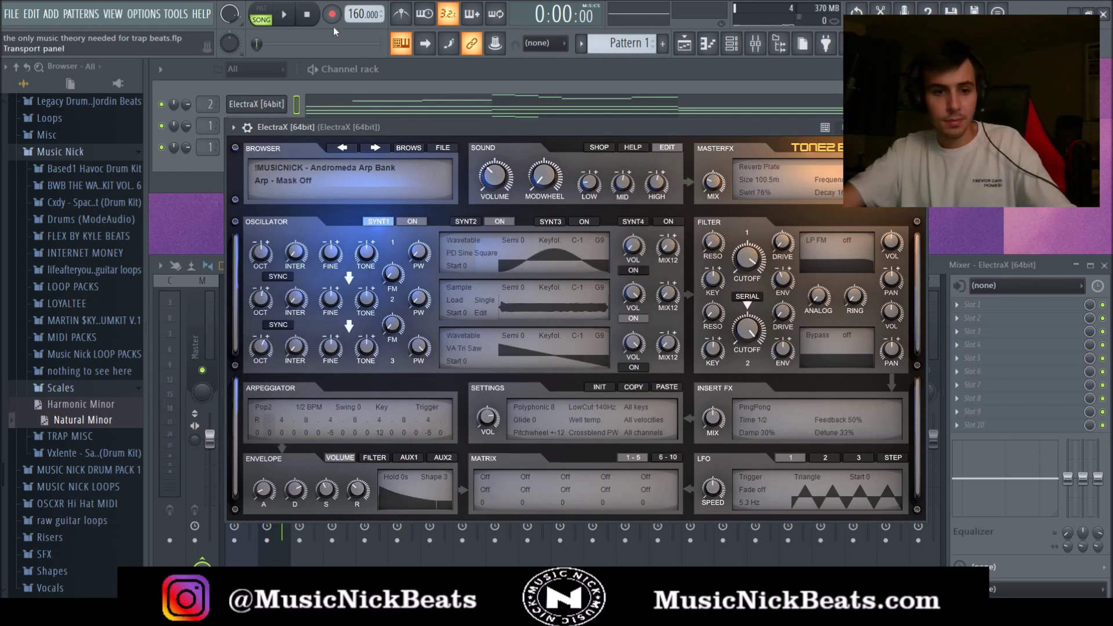
click(285, 16)
click(404, 109)
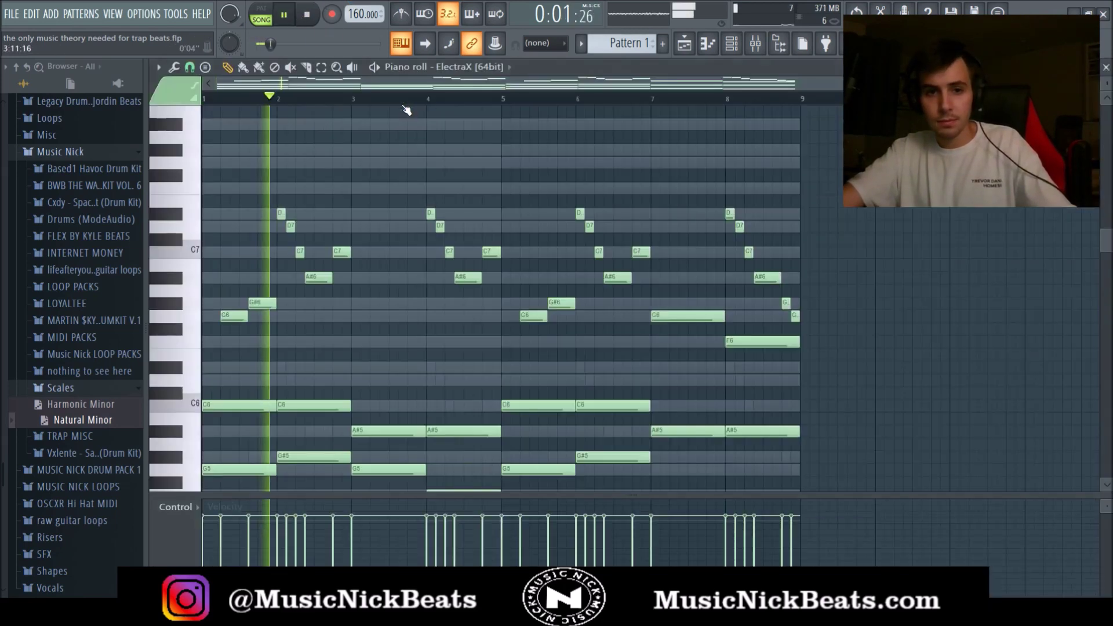
Step: Play through the ElectraX chord and melody notes in the piano roll, and close the piano roll and plugin window
scroll(508, 195, down, 2)
scroll(507, 196, up, 1)
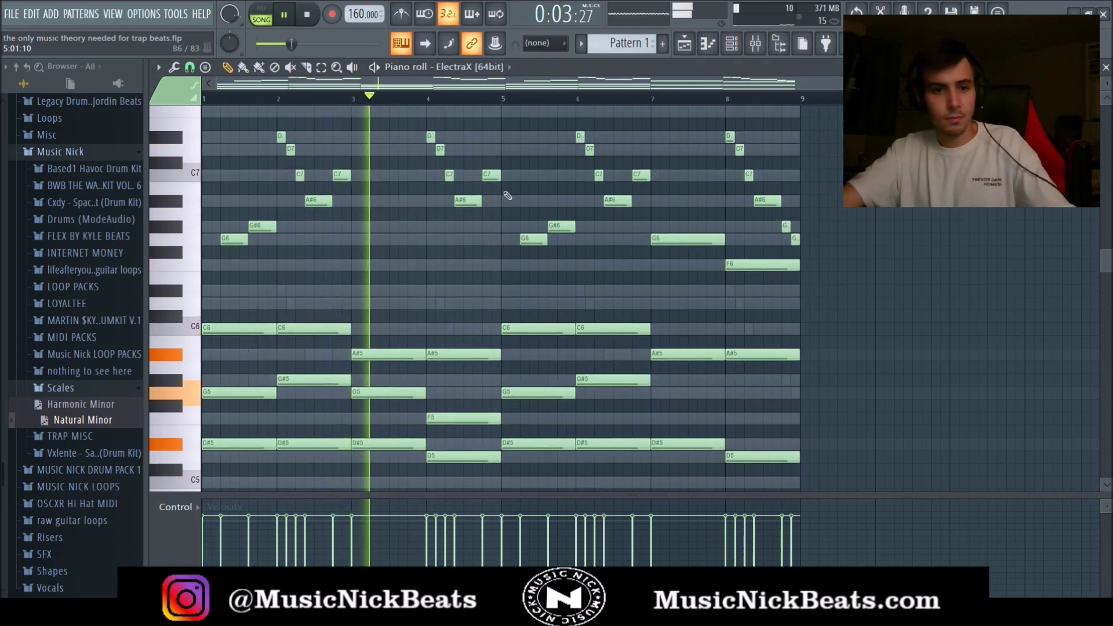
scroll(507, 196, down, 2)
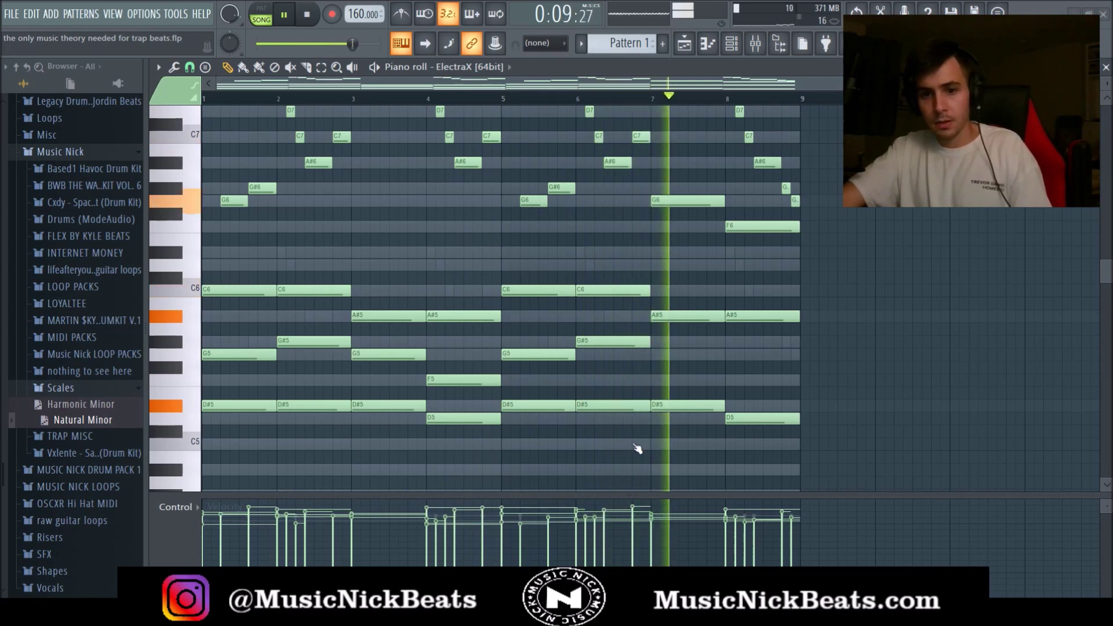
scroll(633, 442, up, 5)
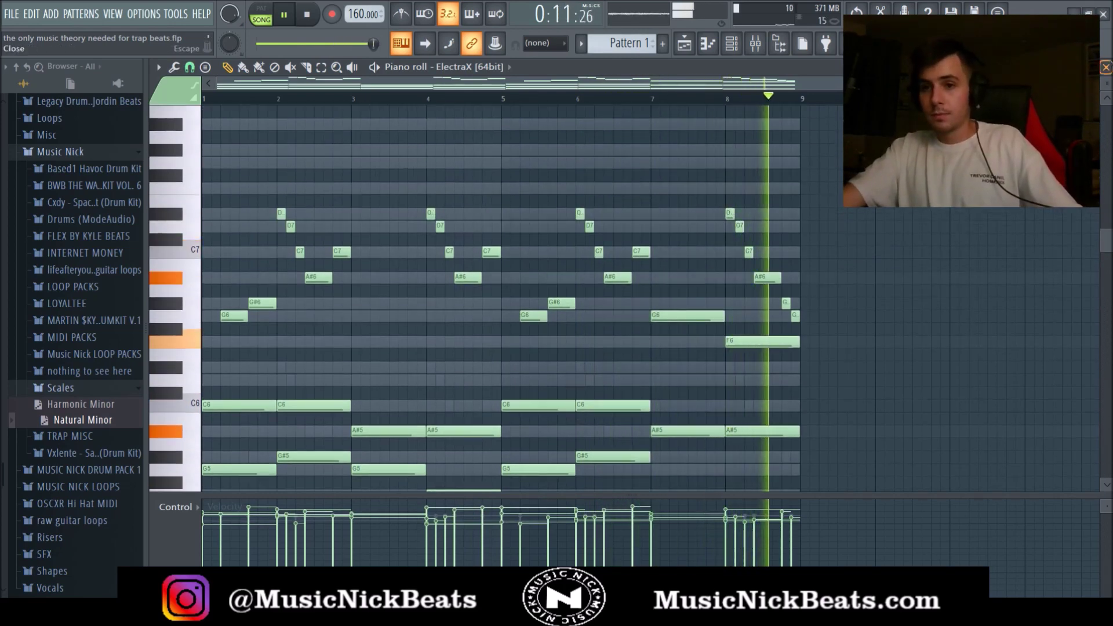
click(1106, 67)
click(308, 18)
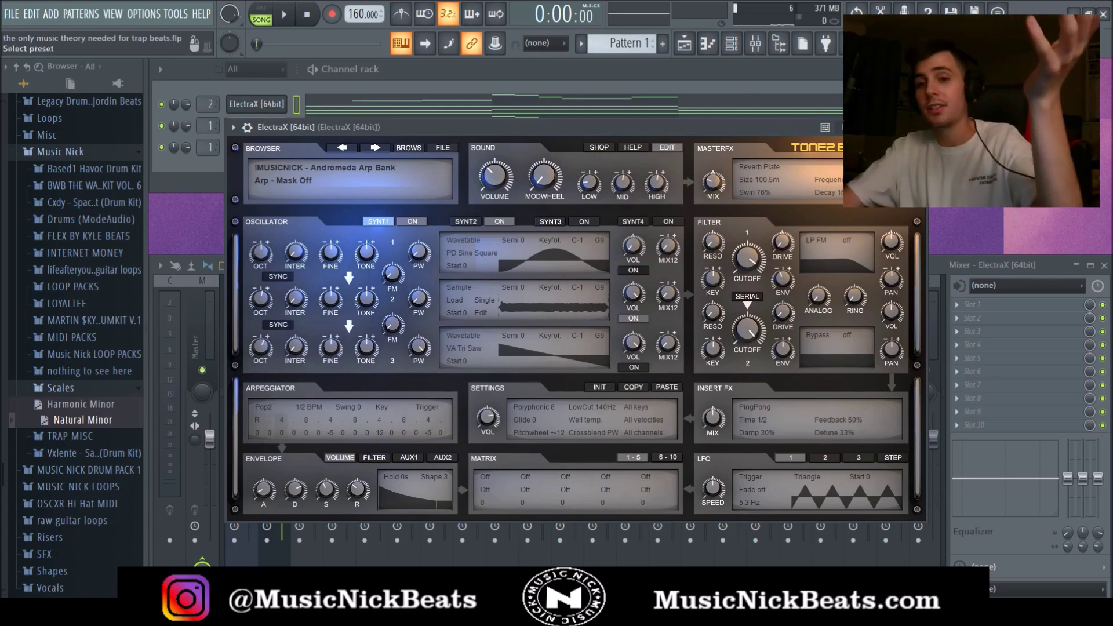
click(921, 127)
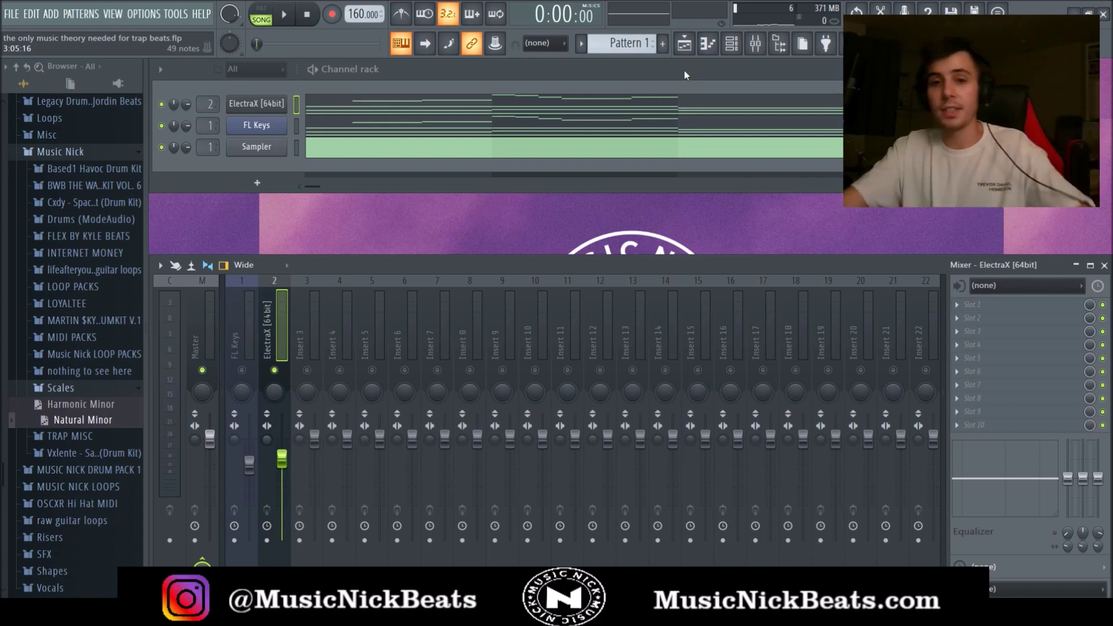
Step: Review the ElectraX notes across all eight bars, and show the settings of its "Arp - Mask Off" preset
click(635, 109)
scroll(634, 107, up, 3)
scroll(325, 218, down, 5)
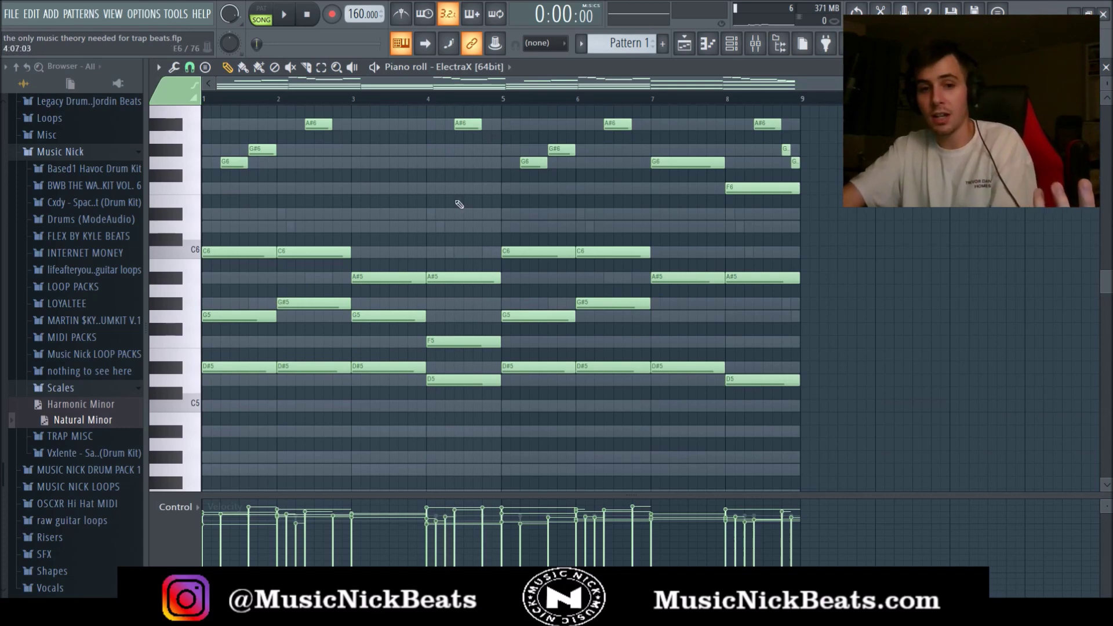
scroll(682, 390, up, 3)
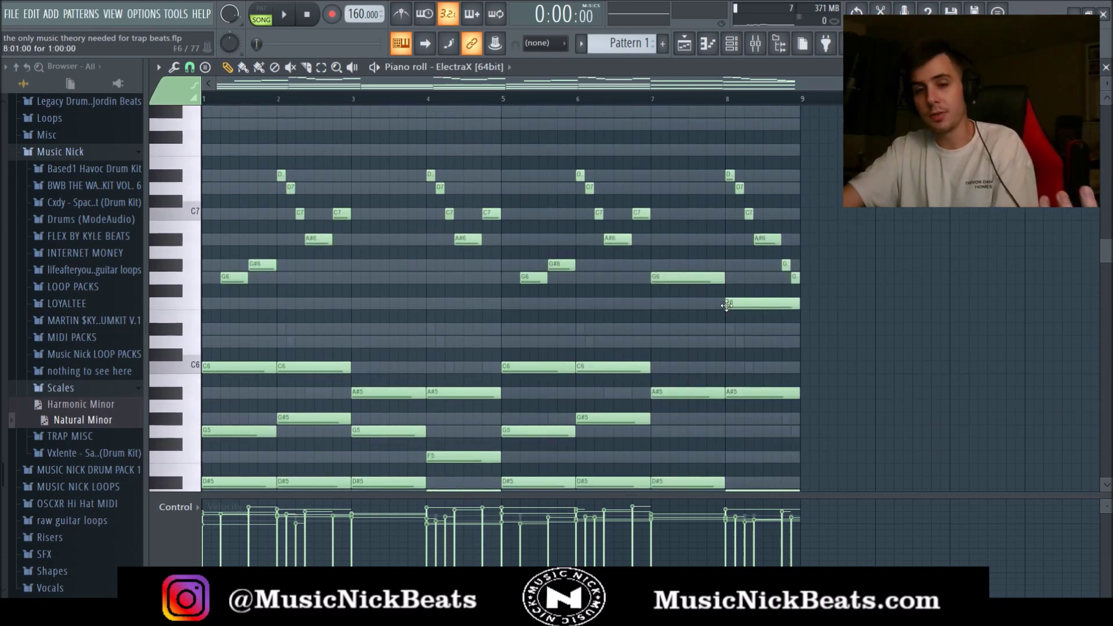
scroll(726, 304, down, 2)
click(1106, 68)
click(266, 104)
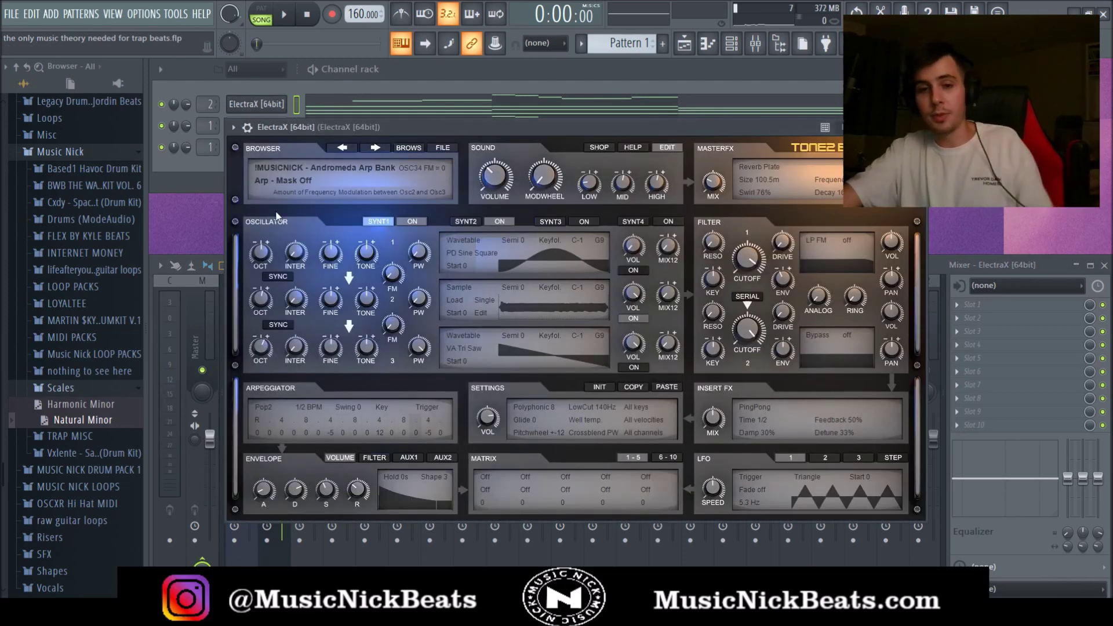
key(Escape)
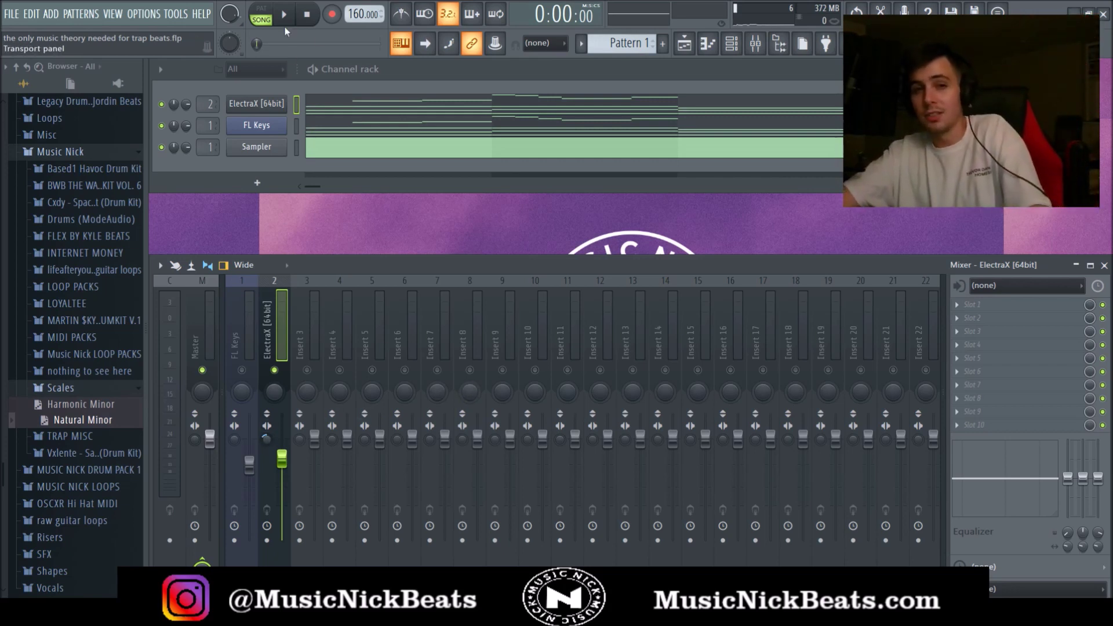
Step: Audition the second ElectraX channel through HalfTime at 2x with a 1 Bar loop, and lower the volume of its mixer track
key(space)
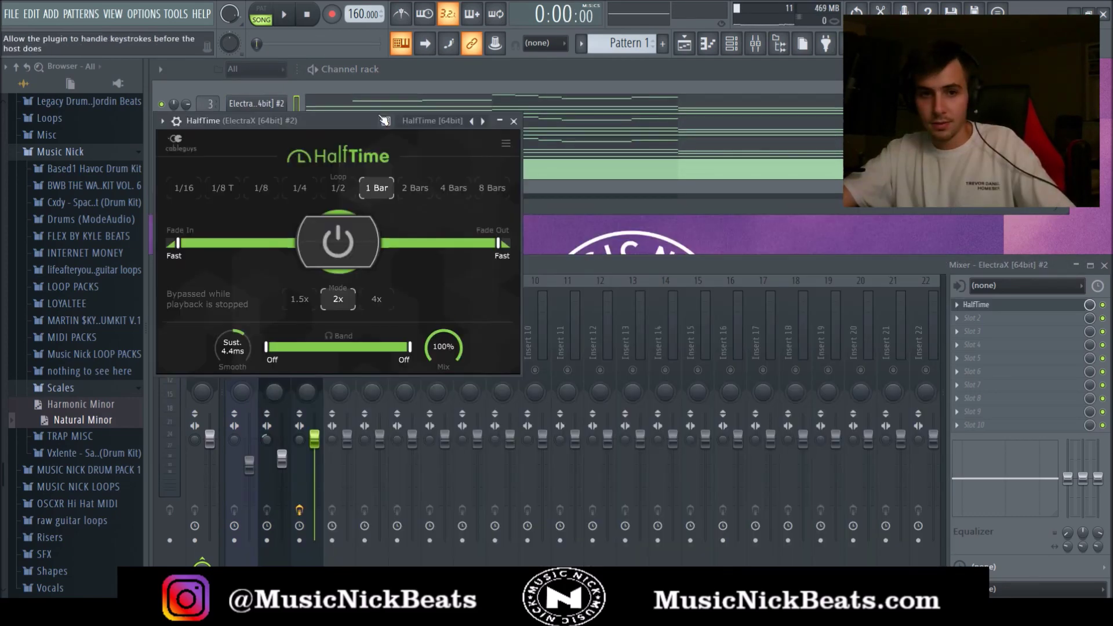
key(space)
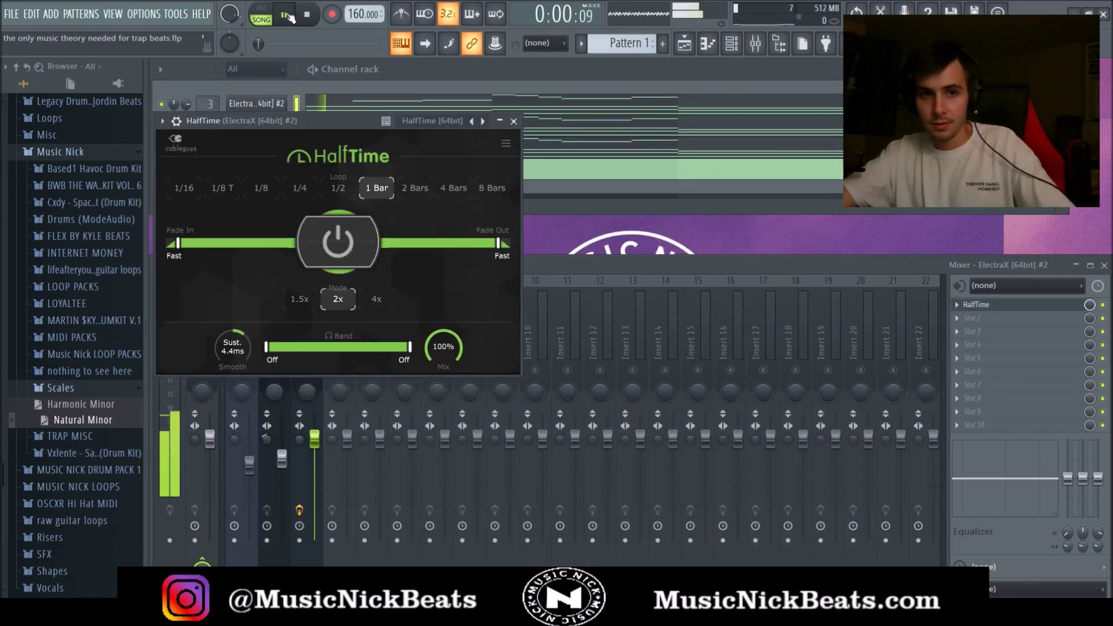
click(513, 121)
mouse_move(314, 439)
mouse_down()
mouse_move(314, 472)
mouse_move(299, 447)
mouse_up()
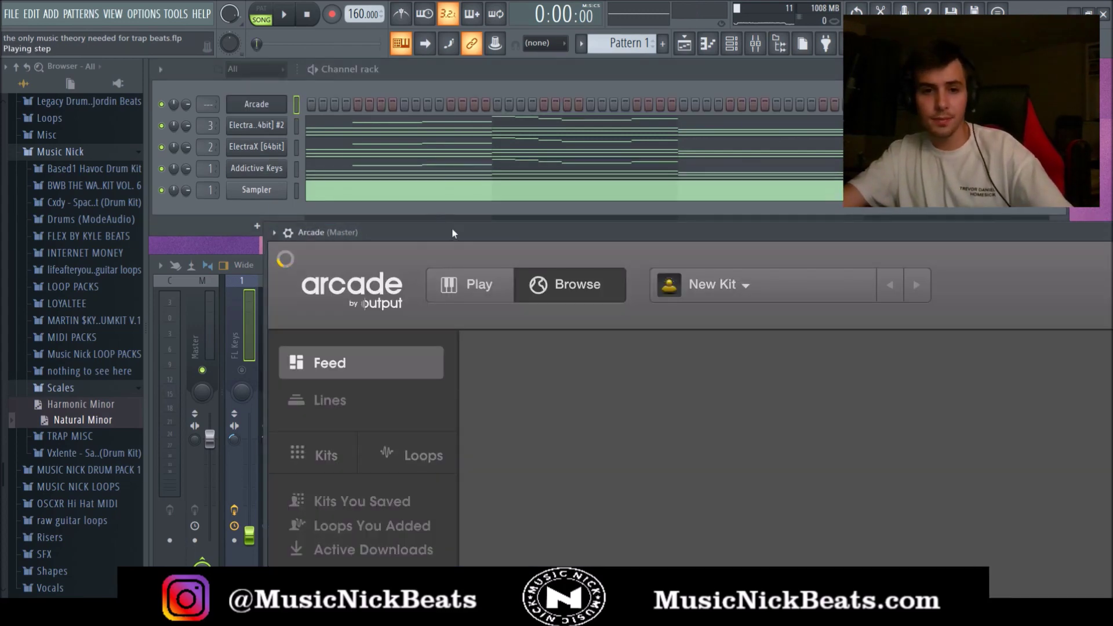
Step: In Arcade's Hooked line, set the key to C min
drag(300, 231, 197, 132)
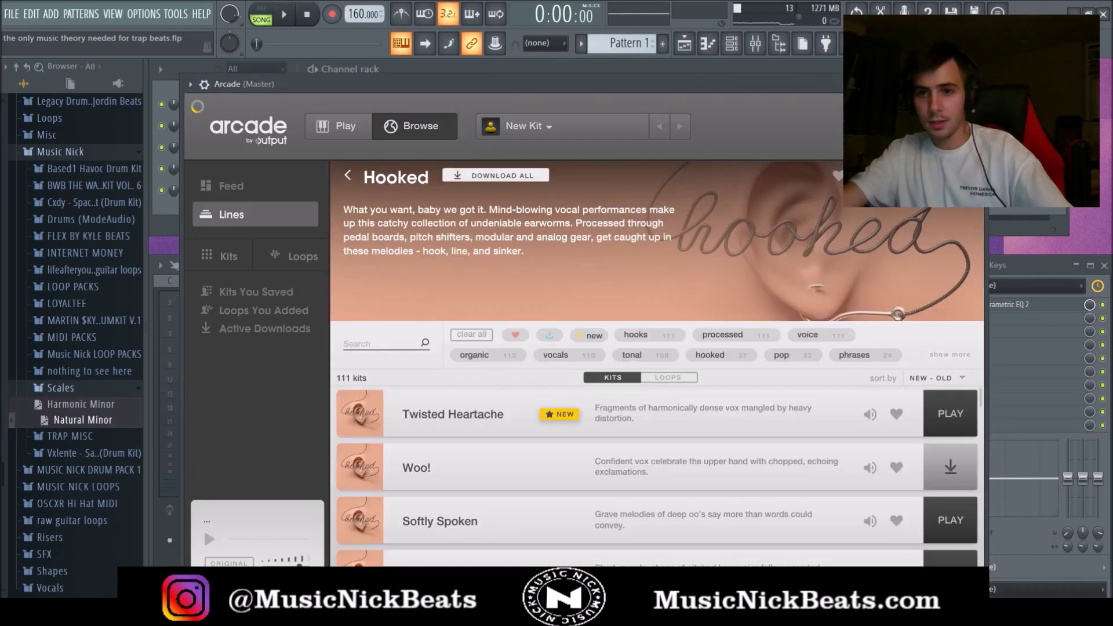
click(877, 458)
click(896, 210)
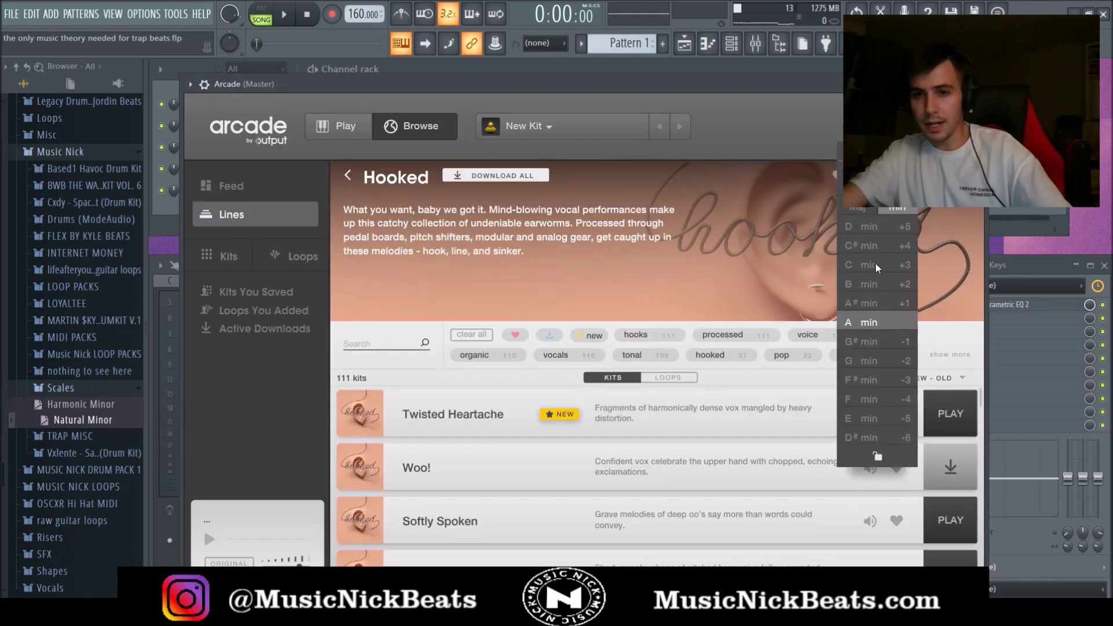
click(869, 264)
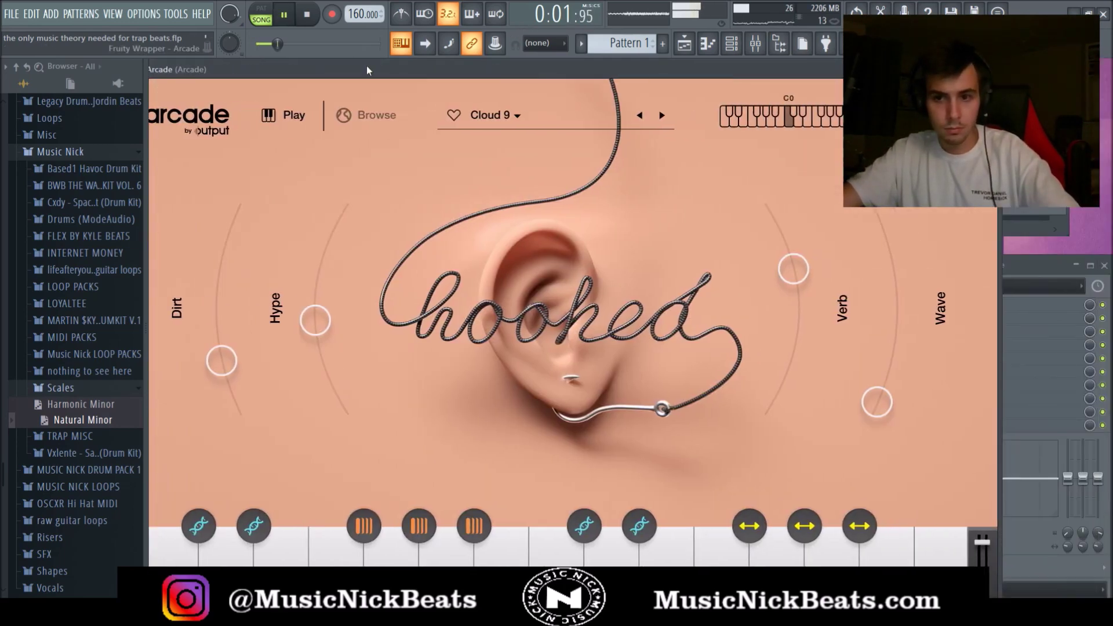
Step: Adjust the Verb macro and the send 1 reverb of Arcade's Cloud 9 kit while the pattern plays
drag(366, 70, 359, 71)
drag(798, 317, 764, 216)
drag(698, 68, 778, 68)
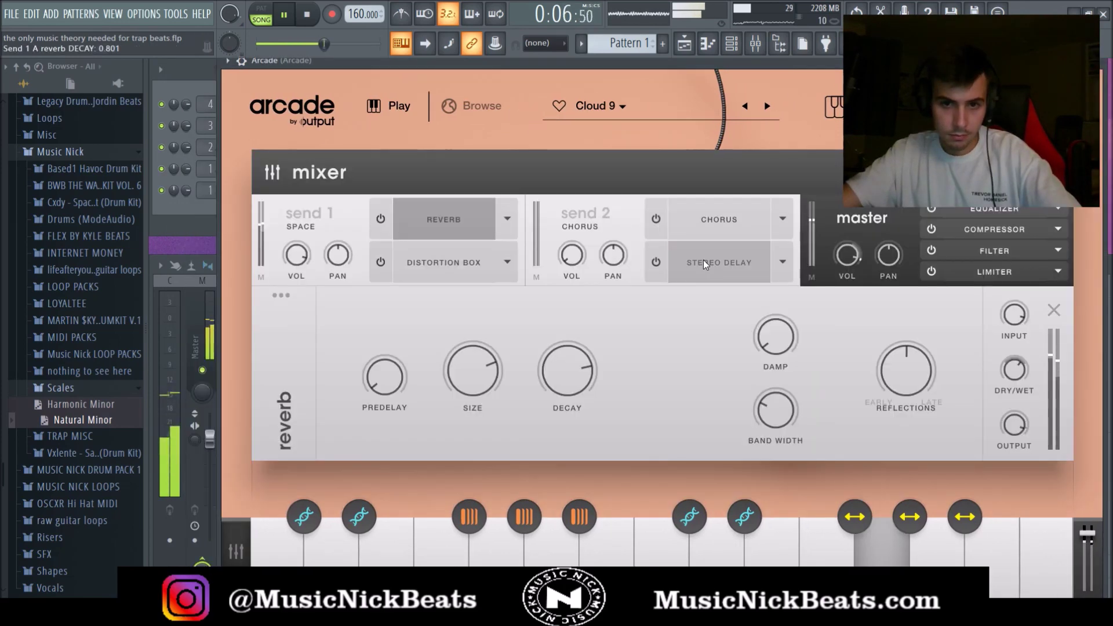
click(236, 550)
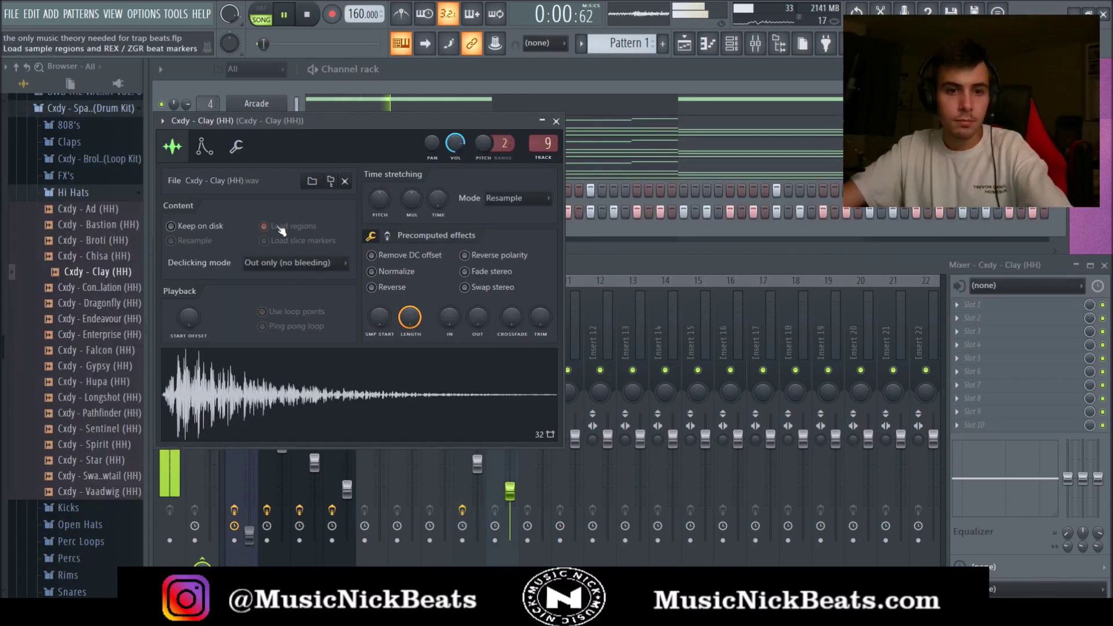
Step: Normalize the Cxdy - Clay (HH) hi-hat sample and raise its Trim, and stop playback
click(397, 272)
drag(540, 317, 540, 278)
click(556, 121)
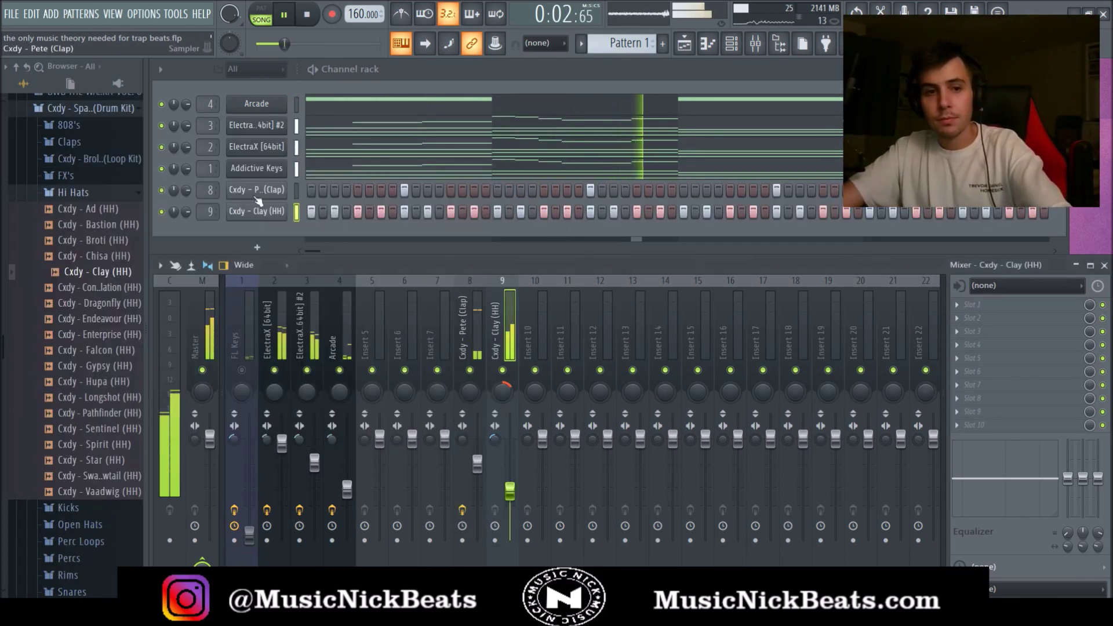
key(space)
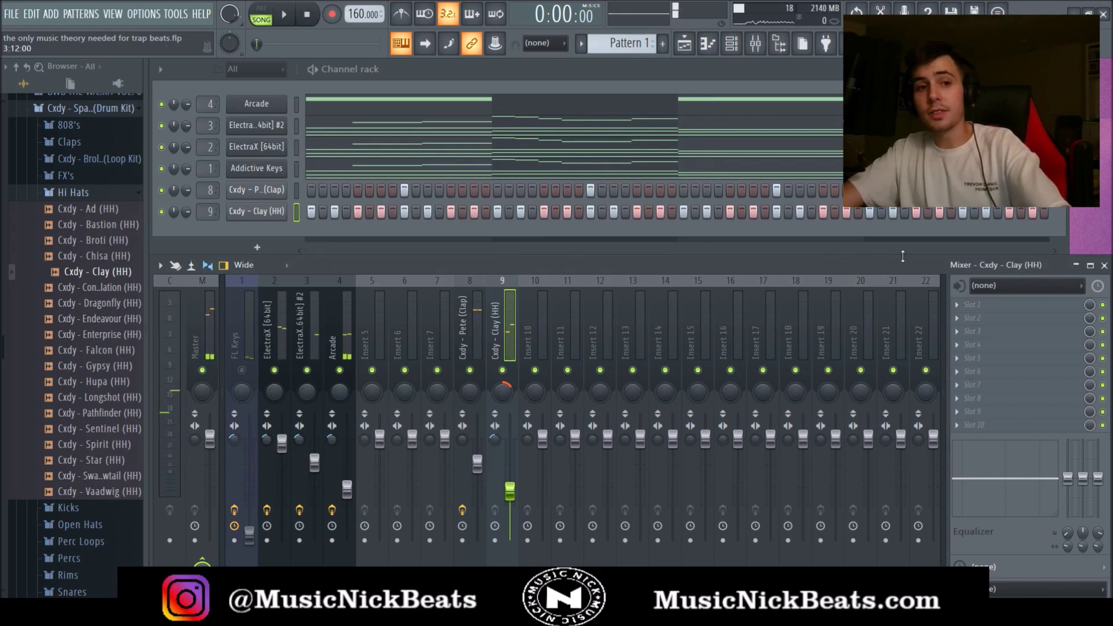
Step: Add the Cxdy - Zay Edit (808) sample as a new channel below the percussion, and collapse the Cxdy drum kit folder
click(773, 462)
click(237, 195)
drag(296, 312, 256, 313)
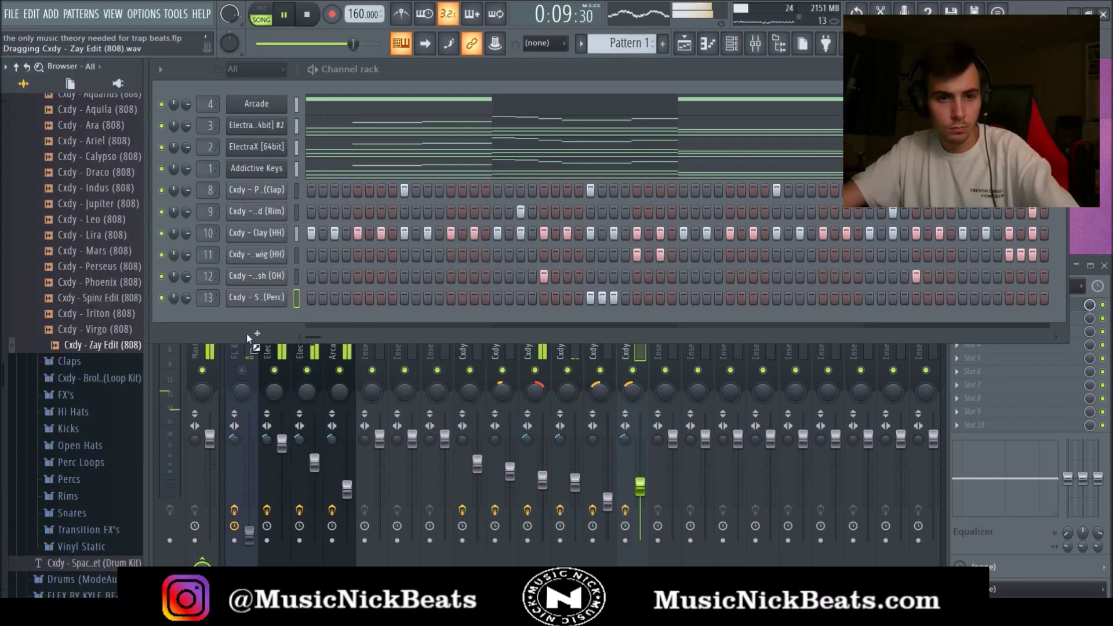
drag(247, 338, 239, 317)
key(space)
click(21, 356)
scroll(22, 359, down, 4)
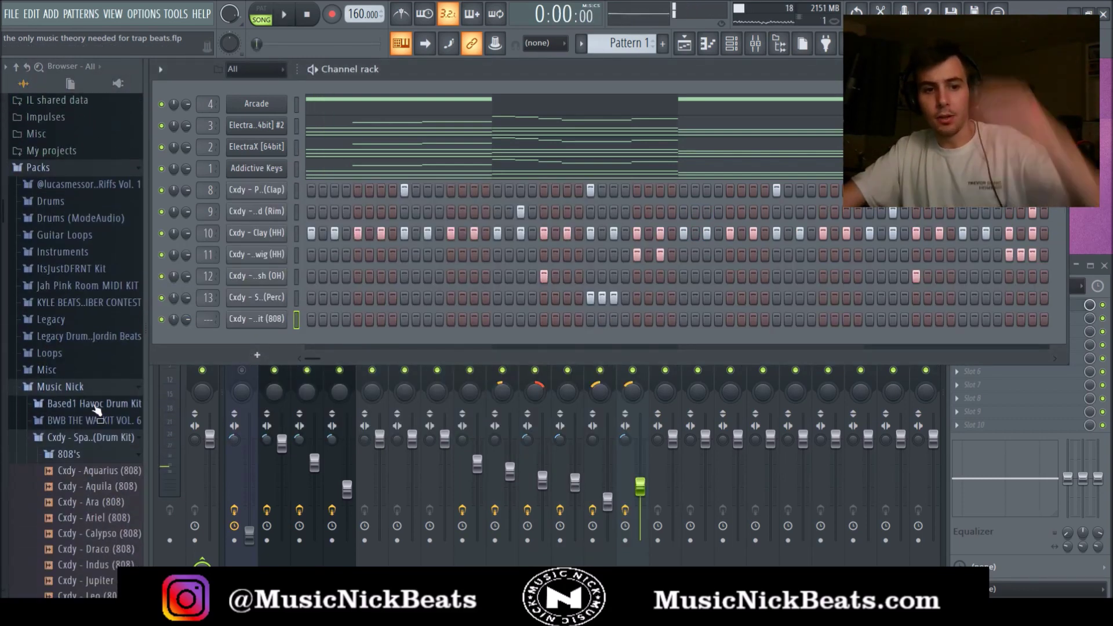
click(83, 439)
Step: Route the Zay Edit 808 channel to mixer track 14 and lower that track's volume
click(680, 421)
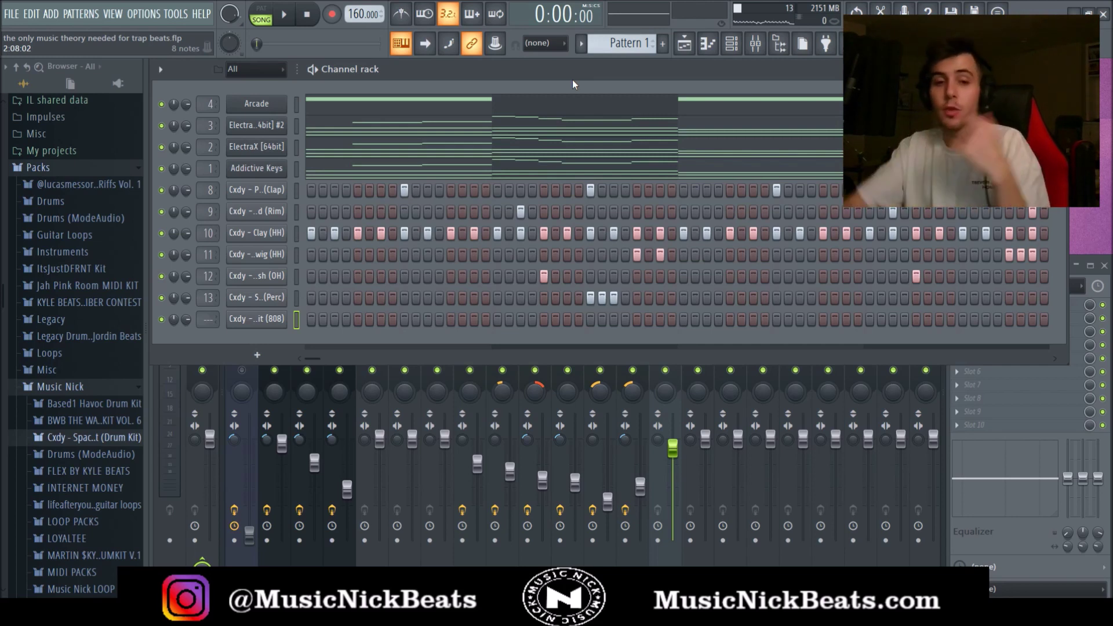
drag(672, 448, 672, 458)
key(ctrl+l)
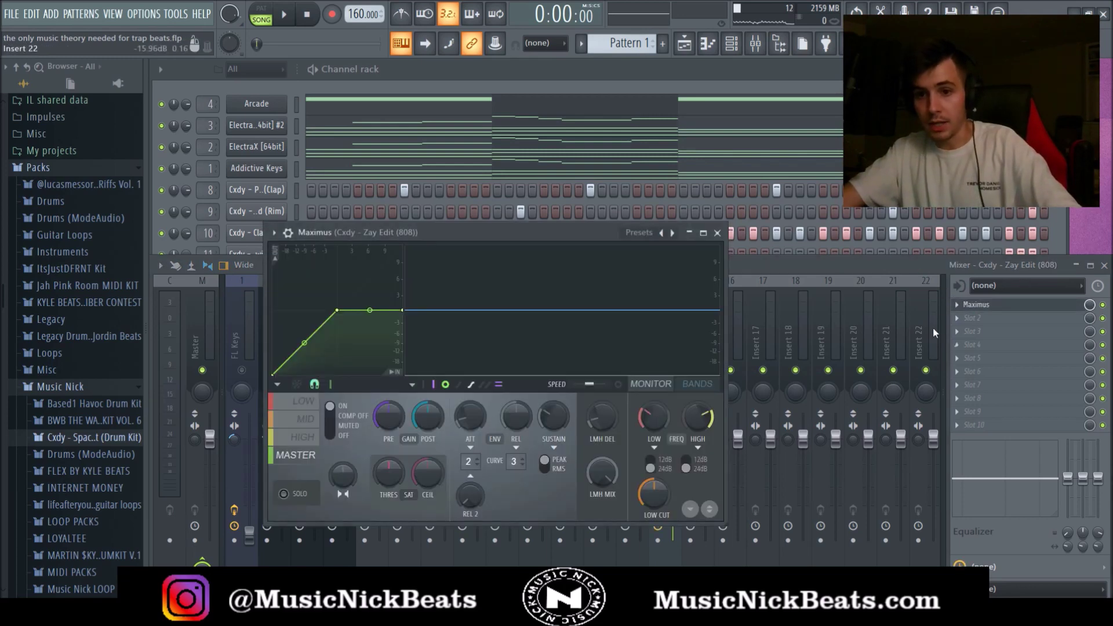
Step: Replace Maximus with Newtone on the 808's mixer track, and load the Zay Edit sample into it to check its pitch
click(967, 271)
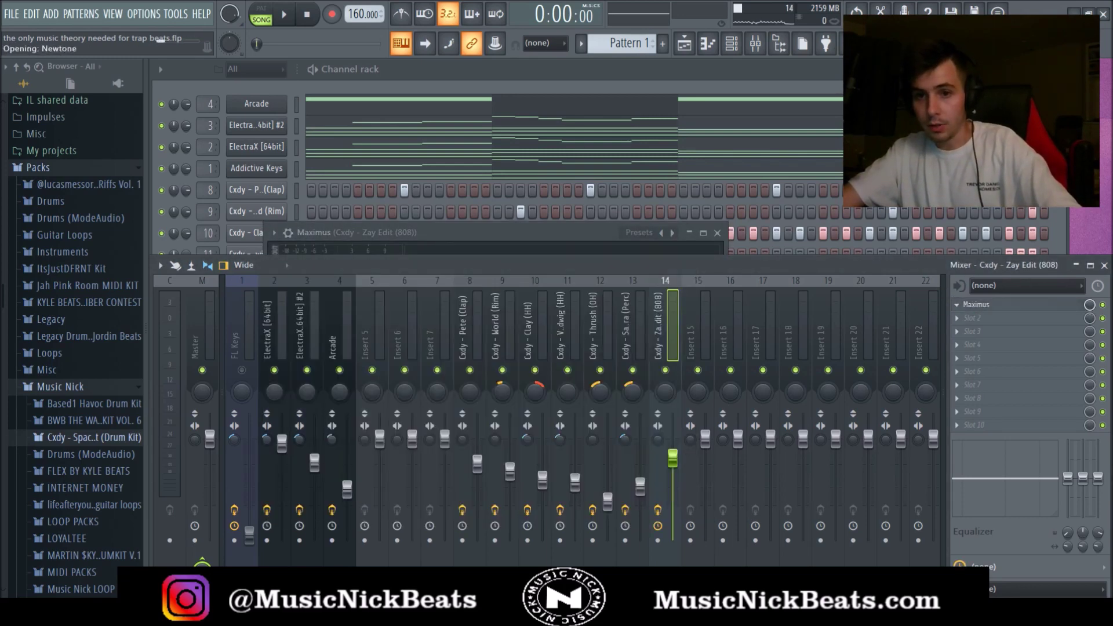
click(652, 249)
drag(604, 238, 886, 226)
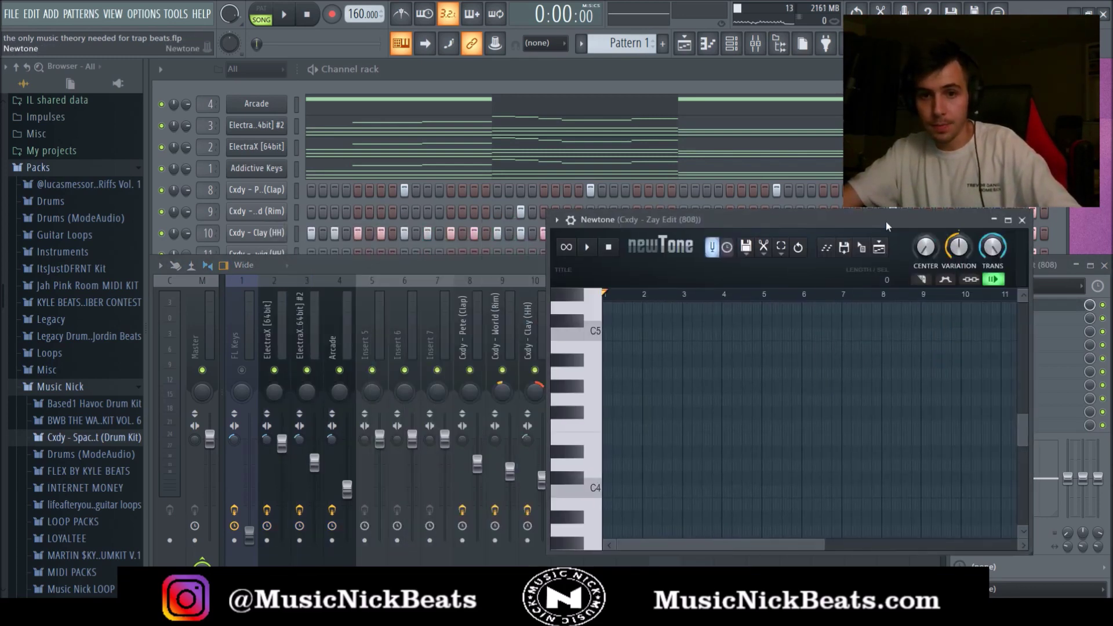
click(740, 91)
click(272, 319)
drag(359, 478, 690, 447)
click(1023, 487)
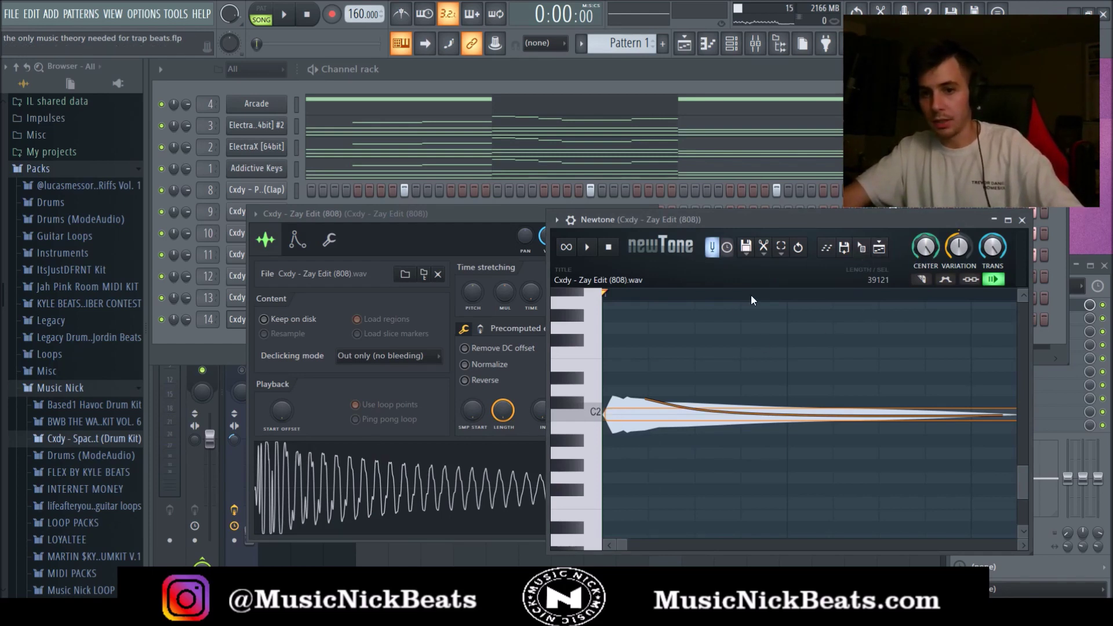
Step: Normalize the Zay Edit 808 sample, and show its root note settings with Newtone closed
drag(863, 249, 444, 467)
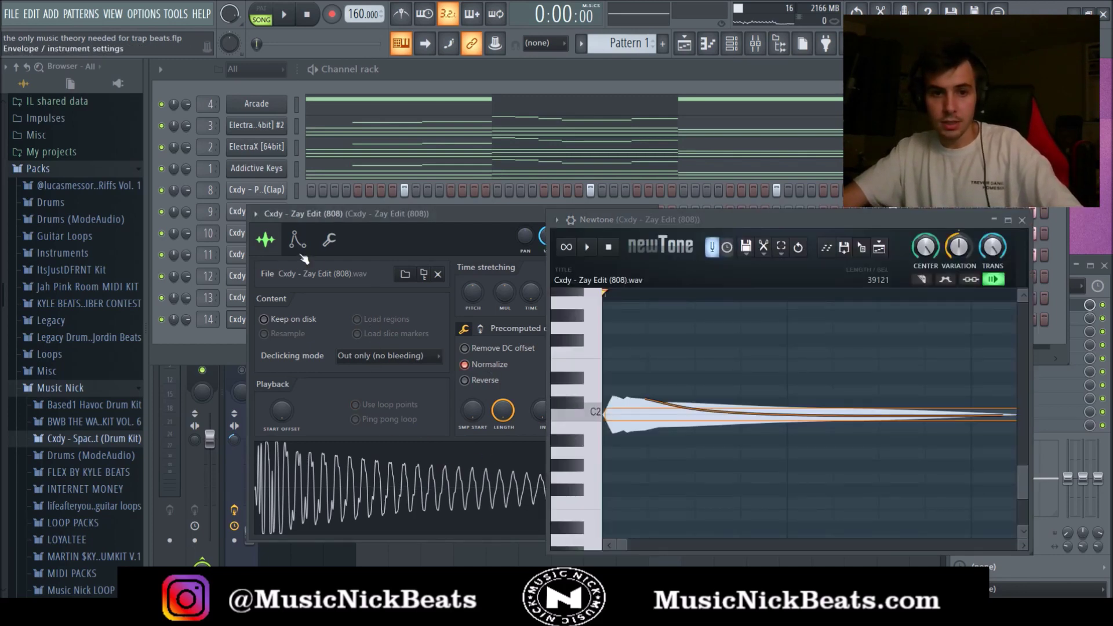
click(329, 241)
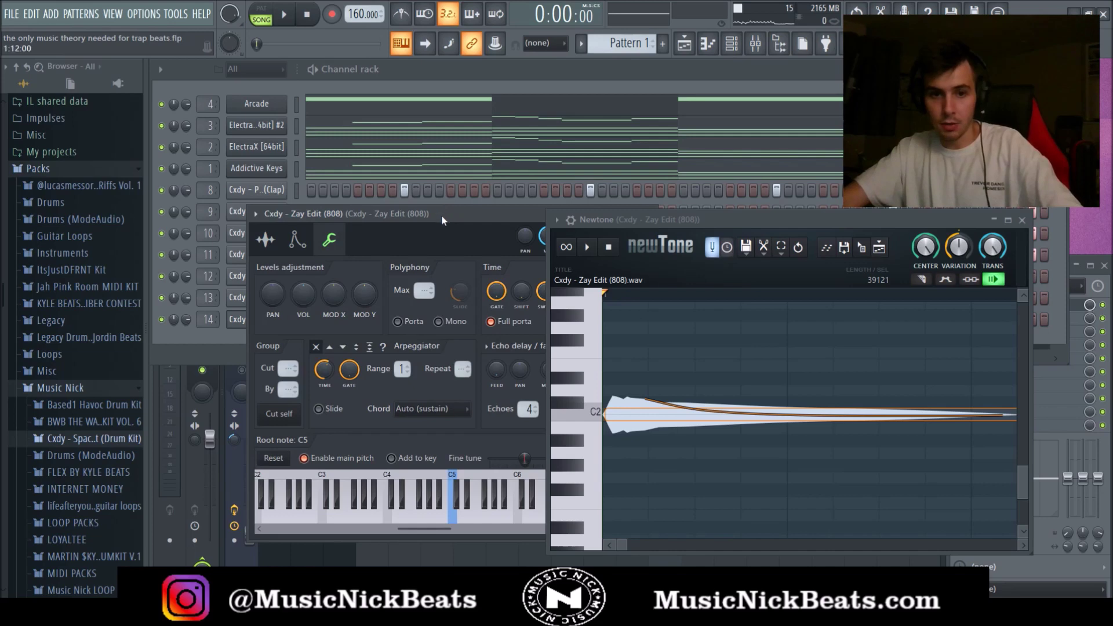
drag(421, 213, 364, 229)
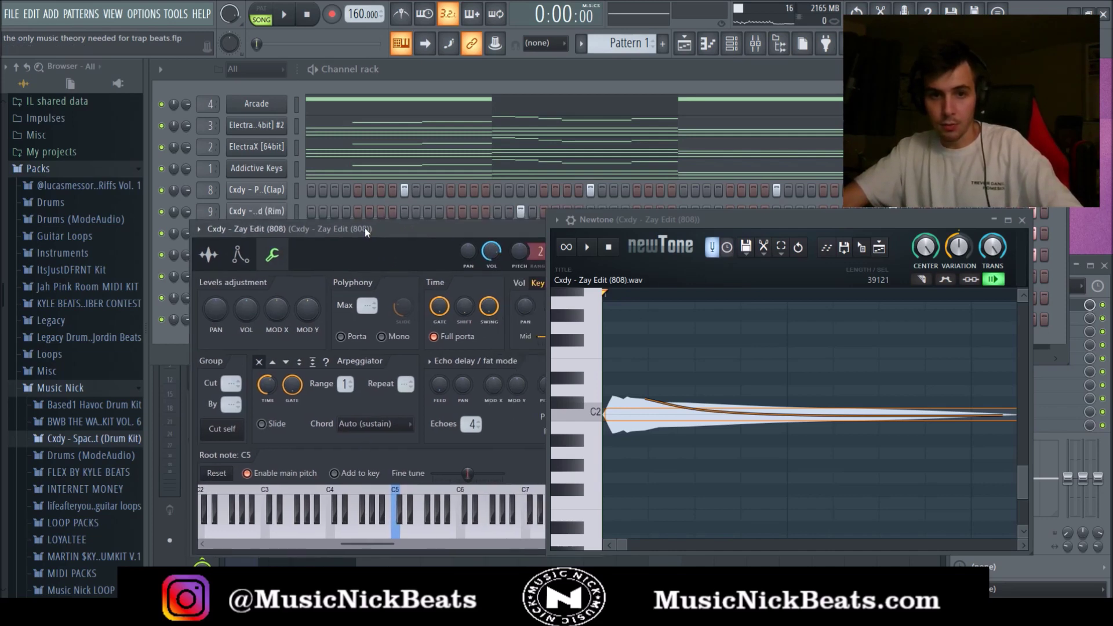
click(1022, 220)
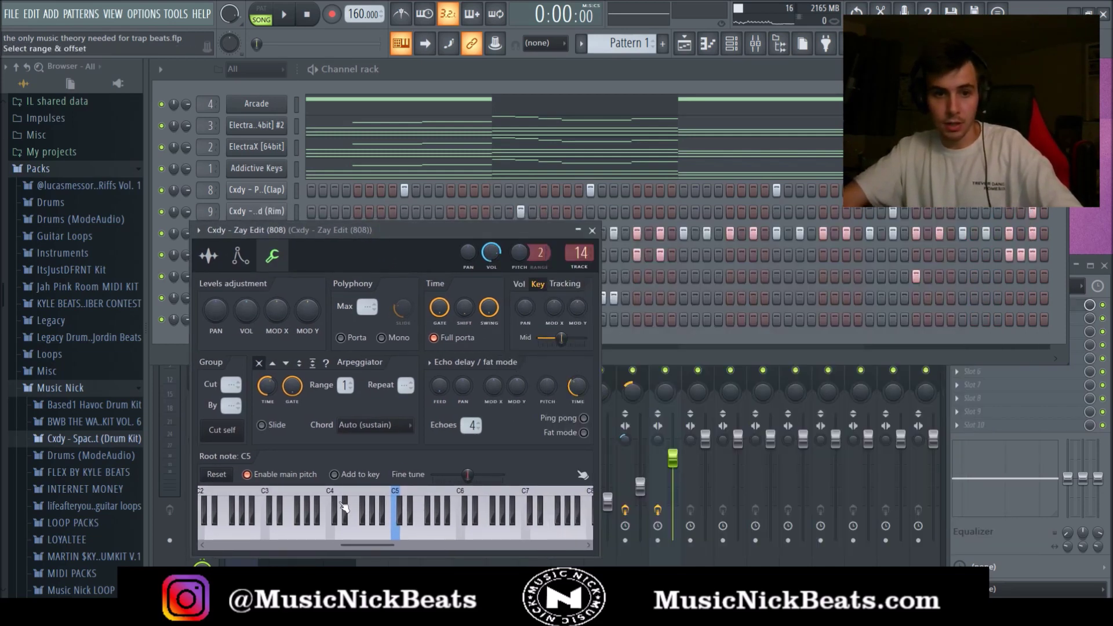
Step: Review the 808's sample and envelope settings, and raise the volume in its levels adjustment
click(209, 255)
click(239, 255)
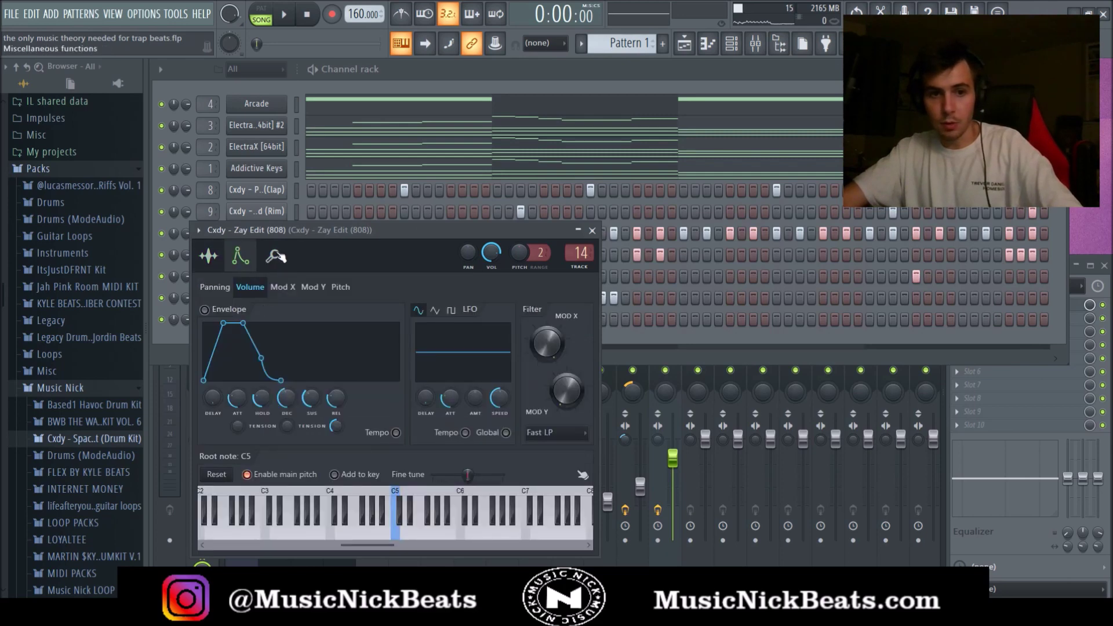
click(277, 255)
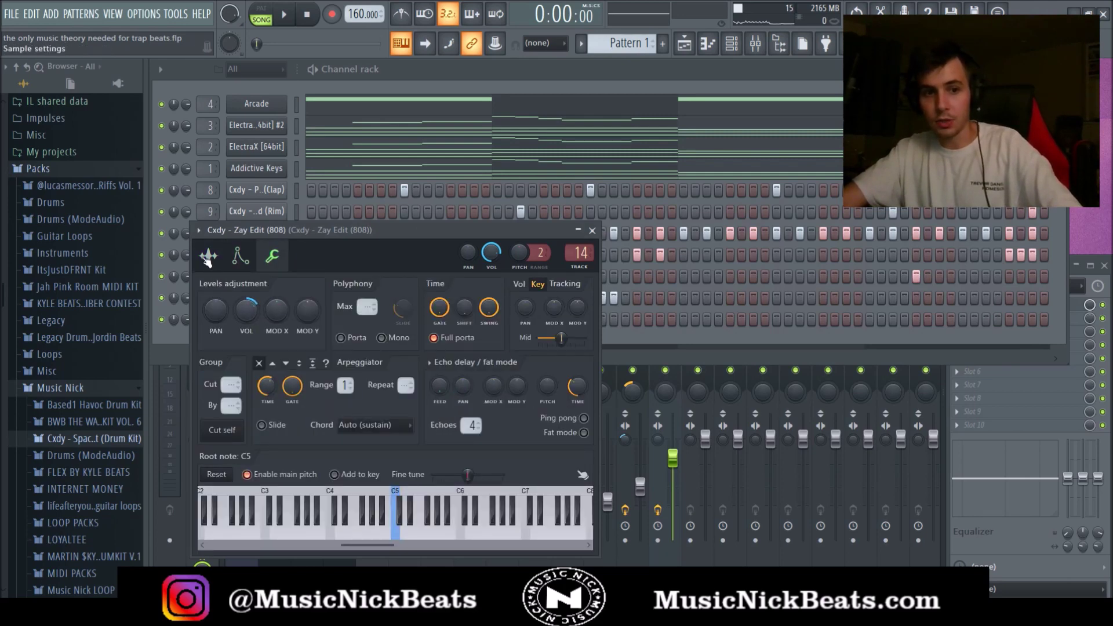
click(207, 257)
click(591, 231)
Step: Remove Newtone from the 808's mixer track and lower the track's volume further
click(990, 305)
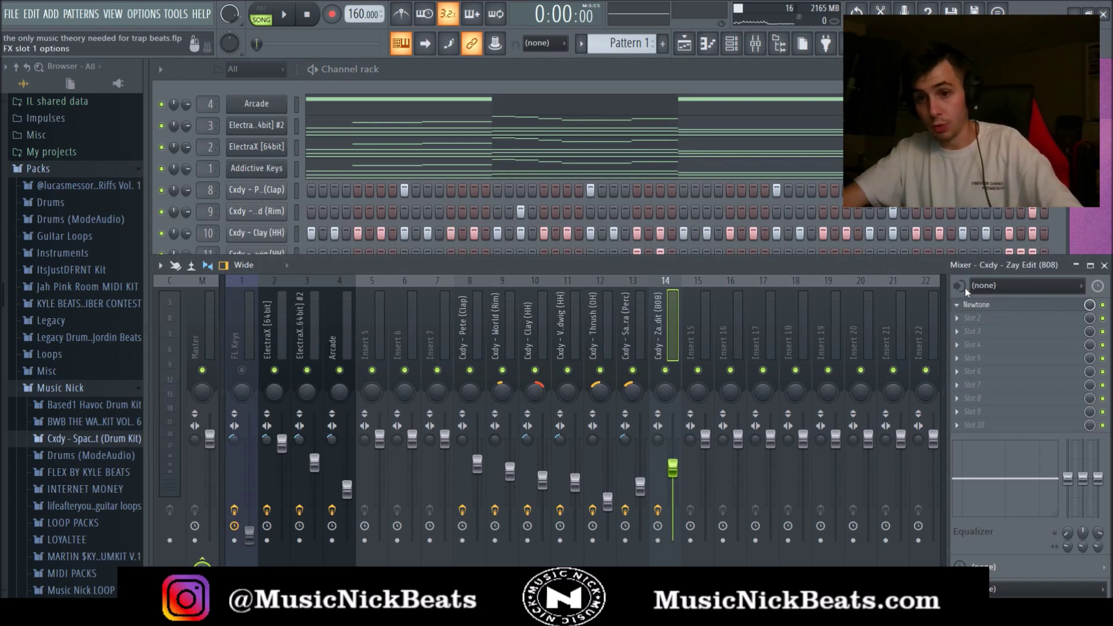
click(565, 80)
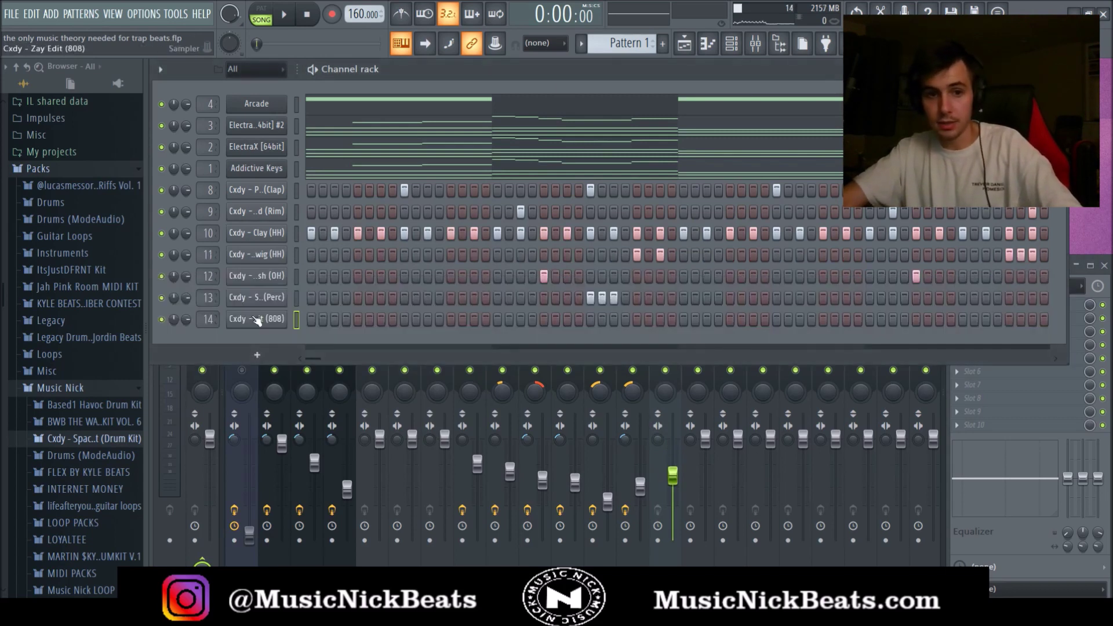
Step: Place an 808 hit on the pattern's first step, and open the 808's notes in the piano roll
click(310, 321)
right_click(258, 322)
click(278, 332)
scroll(281, 424, down, 1)
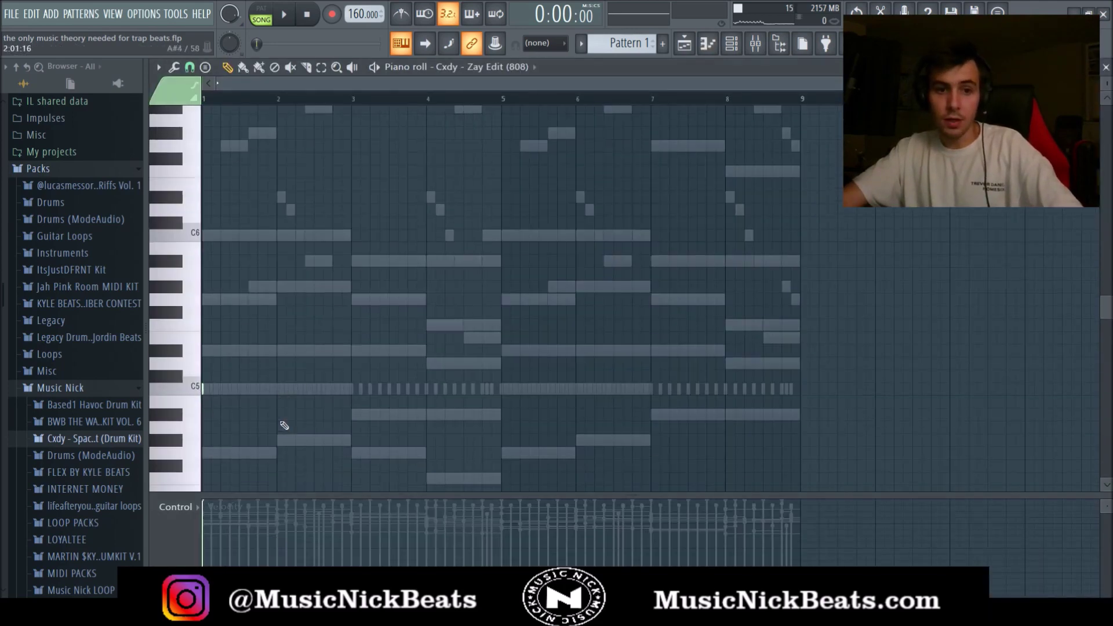
Step: Add a C5 808 hit on bar 2's second beat and three A#4 hits in bar 3, spaced six steps apart
scroll(284, 425, down, 2)
key(space)
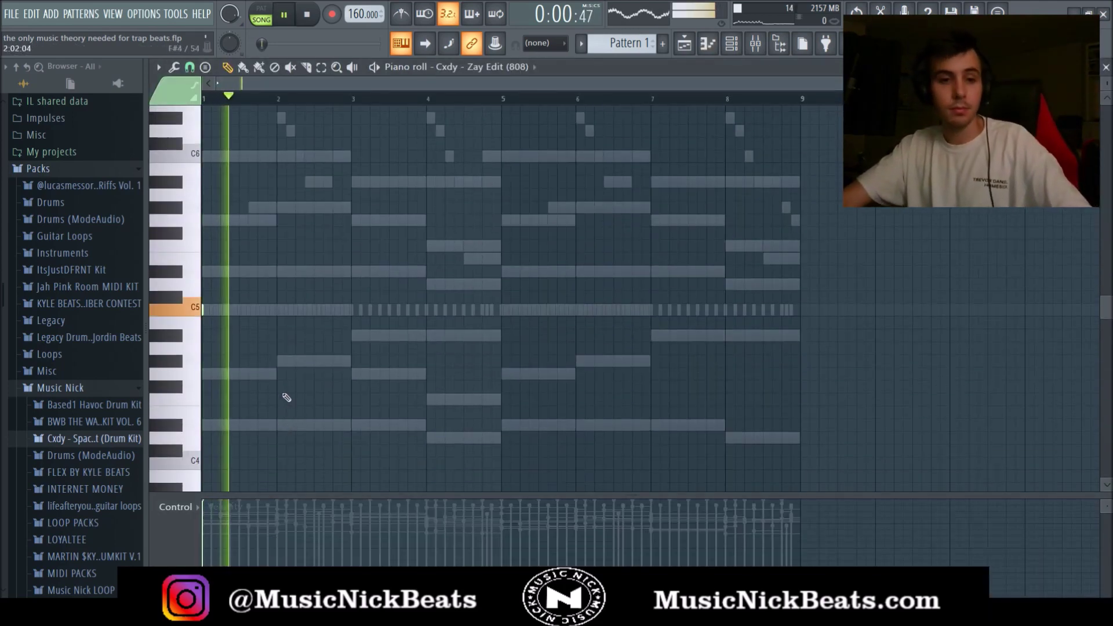
click(295, 310)
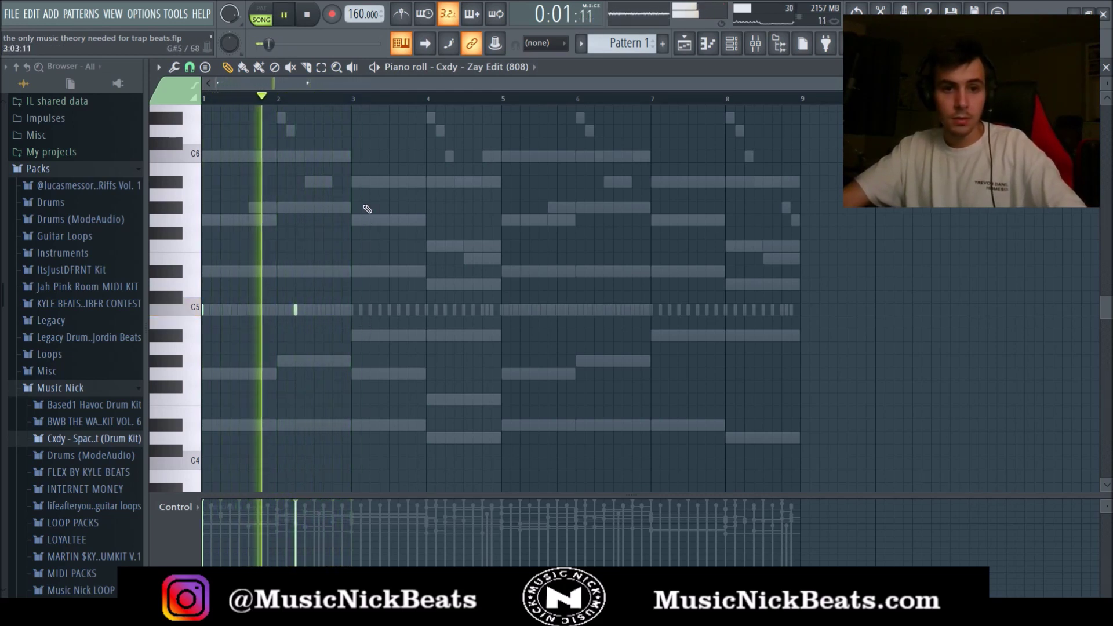
click(352, 336)
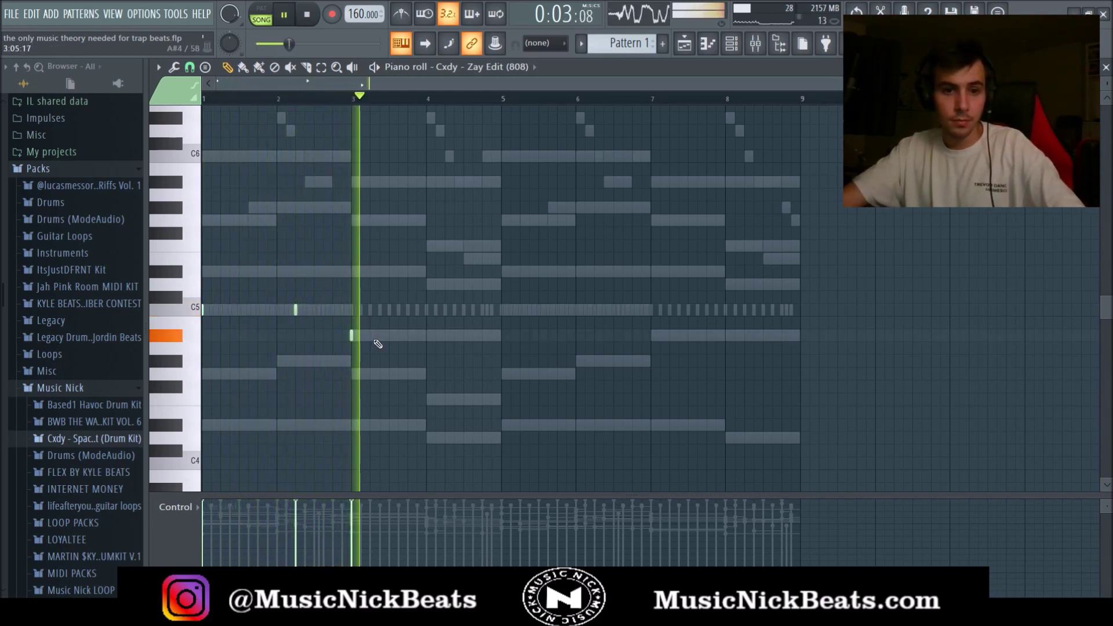
click(380, 336)
click(407, 336)
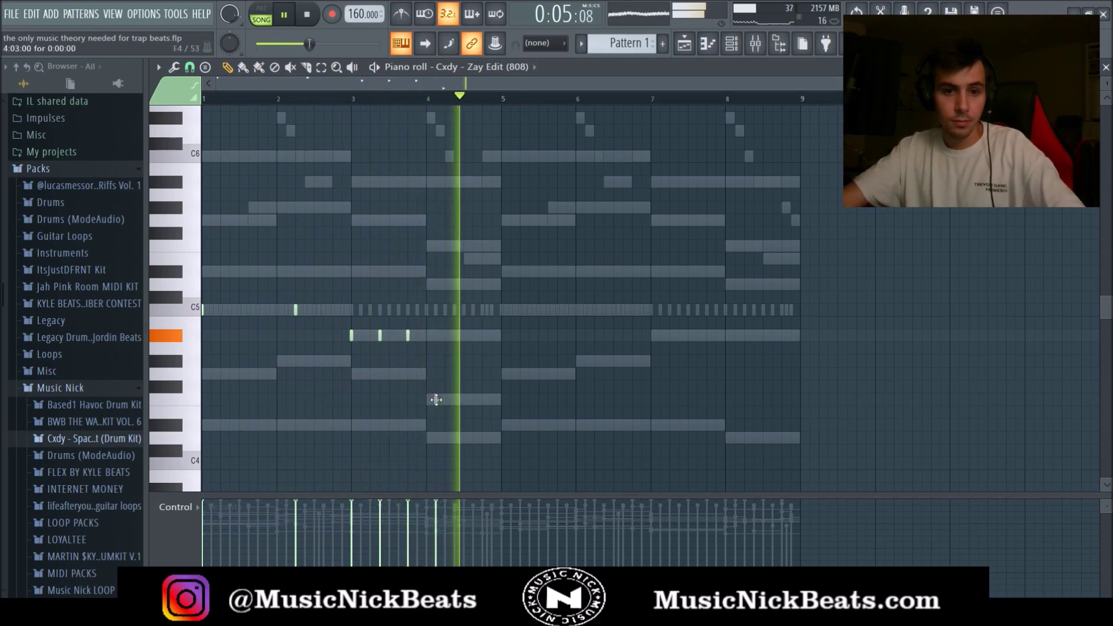
Step: Place three evenly spaced F4 808 hits in the second half of bar 4, and play the pattern back
key(space)
scroll(463, 407, up, 2)
click(489, 399)
click(506, 400)
key(space)
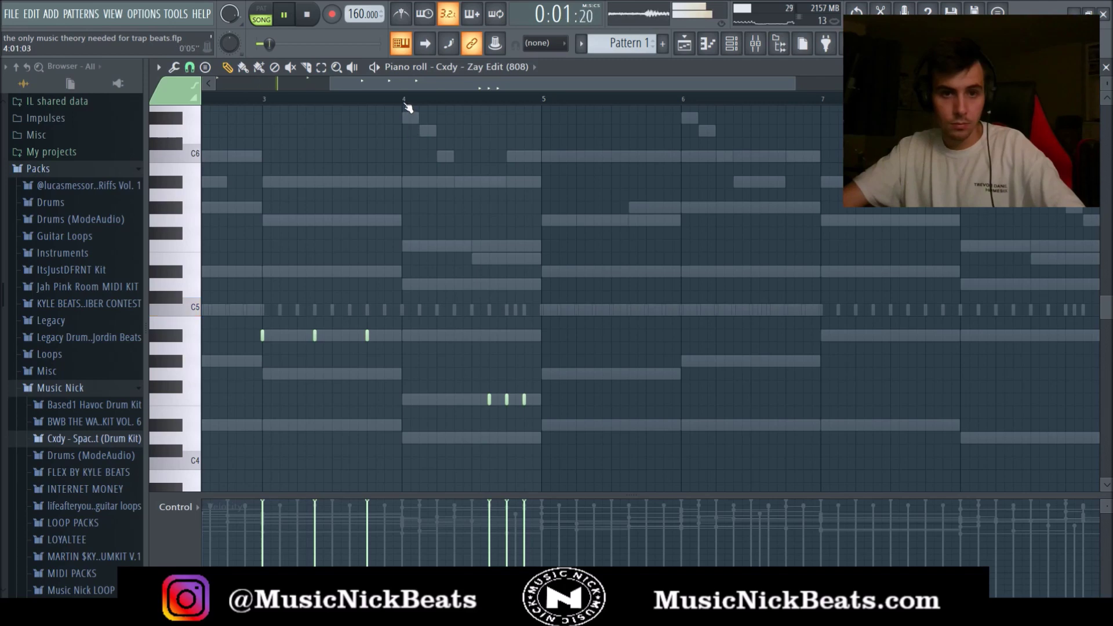
Step: Transpose the 808's three bar 4 hits up one octave to F5
click(1106, 67)
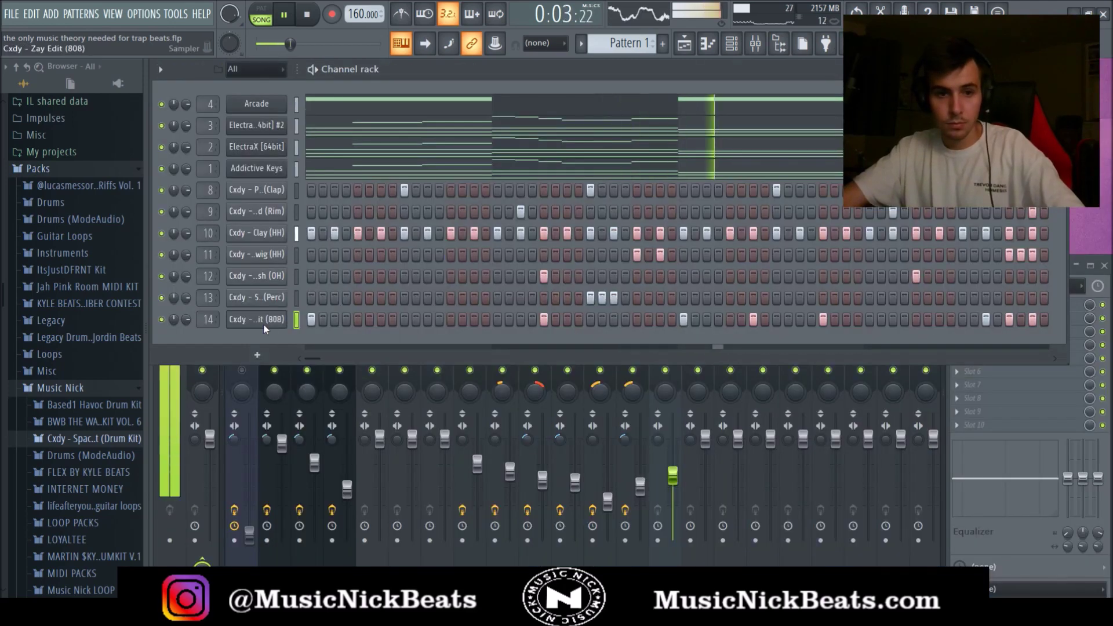
key(F7)
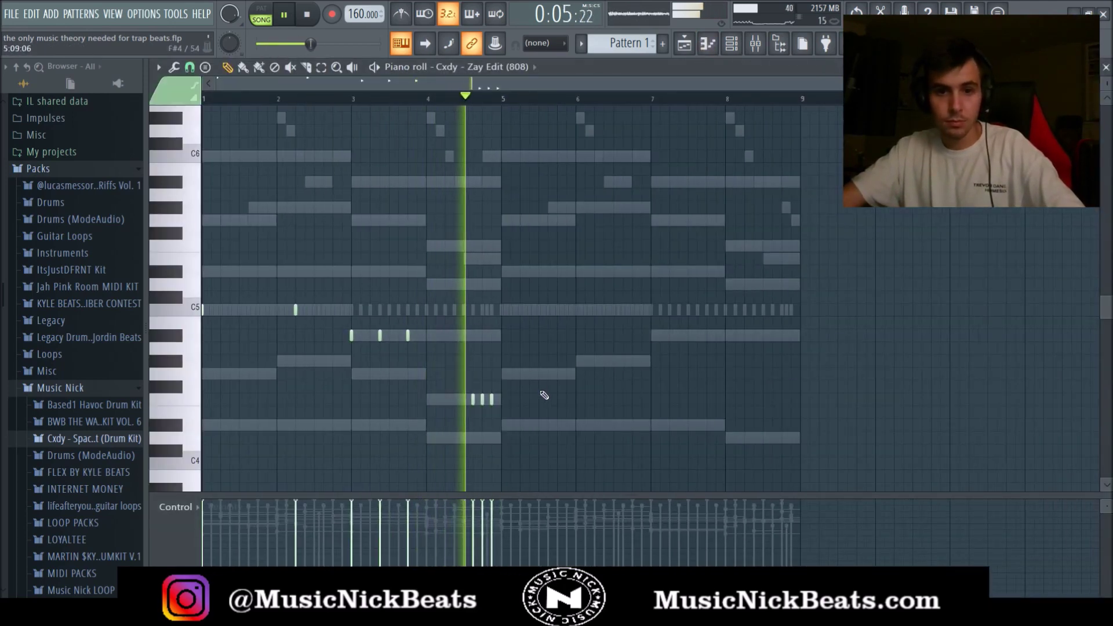
key(space)
drag(550, 422, 434, 375)
key(ctrl+Up)
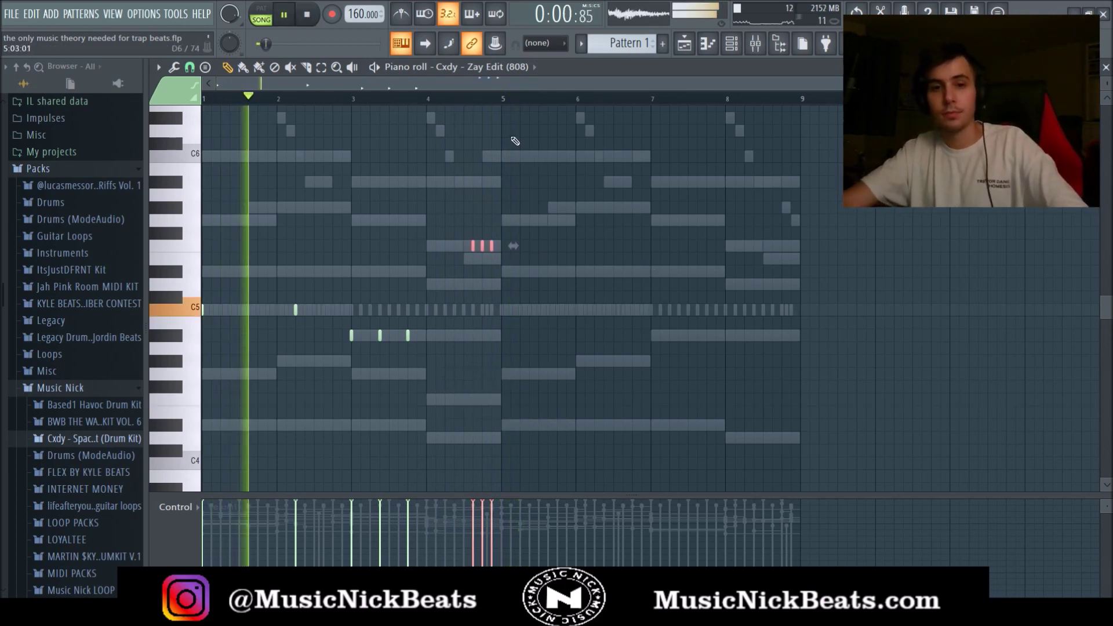
Step: Duplicate the 808's first four bars into bars 5 to 8, and remove the third F5 hit from bars 4 and 8
drag(507, 96, 249, 187)
key(ctrl+b)
key(ctrl+d)
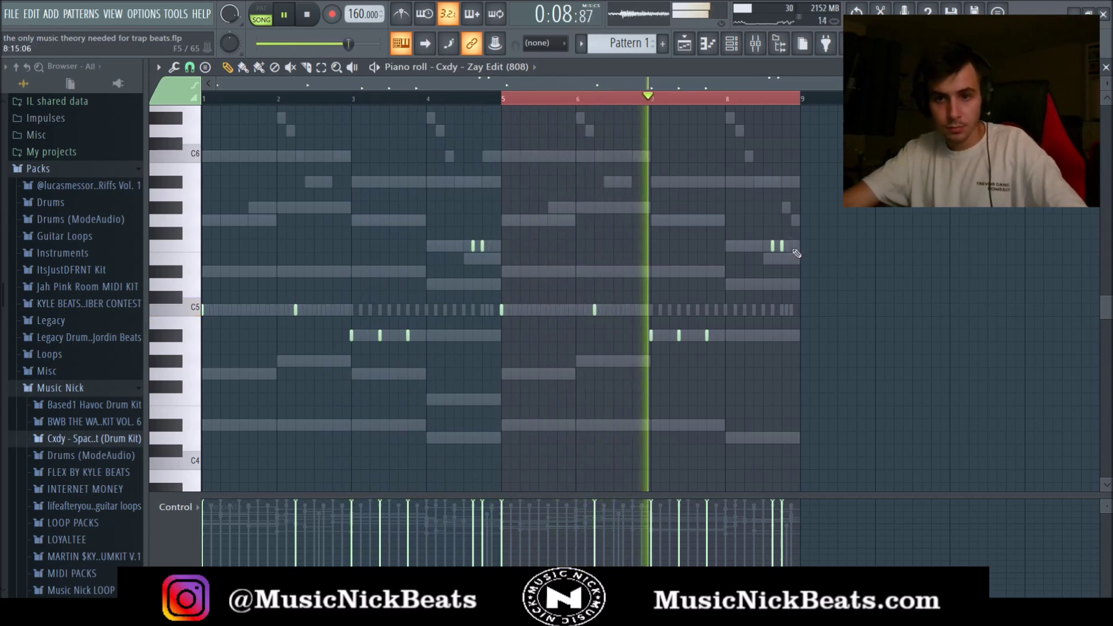
scroll(780, 255, up, 3)
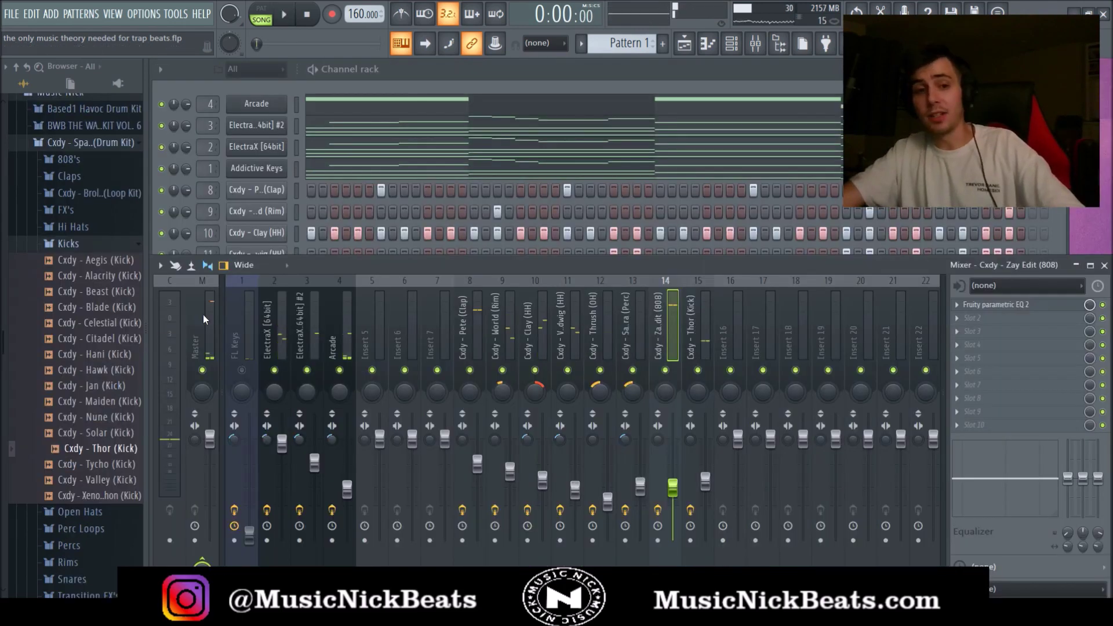
Step: Load two Fruity parametric EQ 2 effects on the master, switching each one's preset, plus a Fruity soft clipper with 86% post gain
click(203, 314)
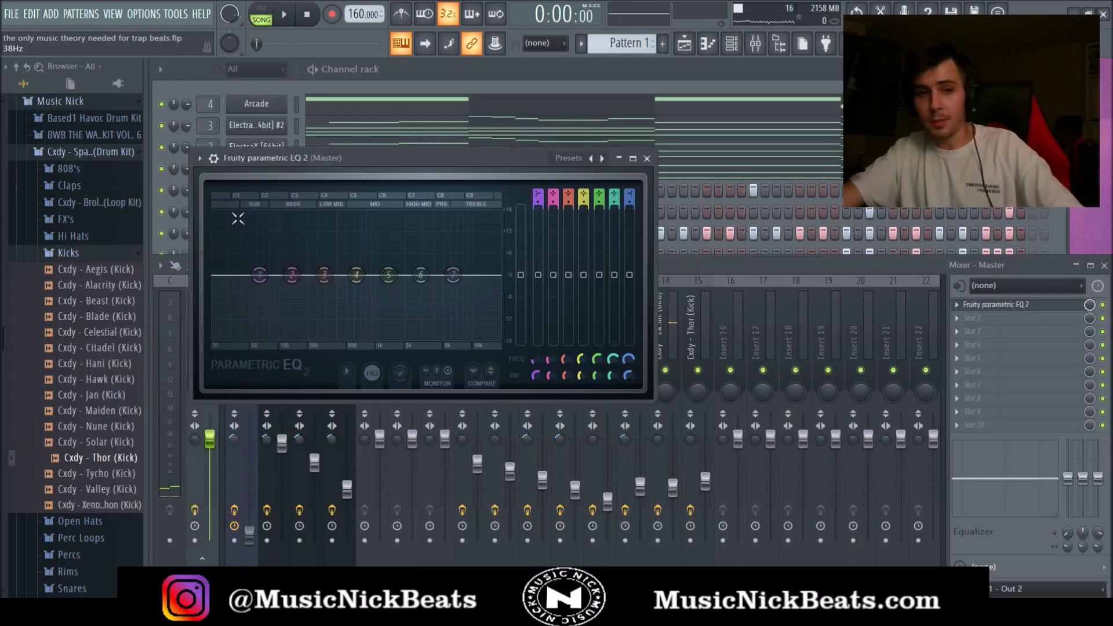
click(601, 158)
click(647, 158)
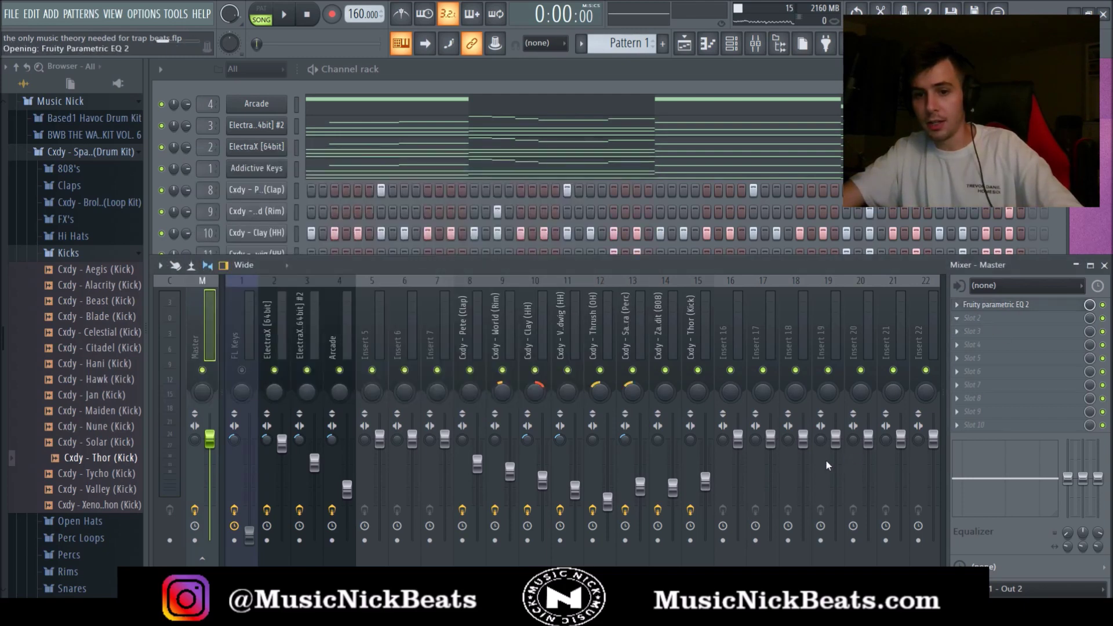
click(620, 177)
click(666, 177)
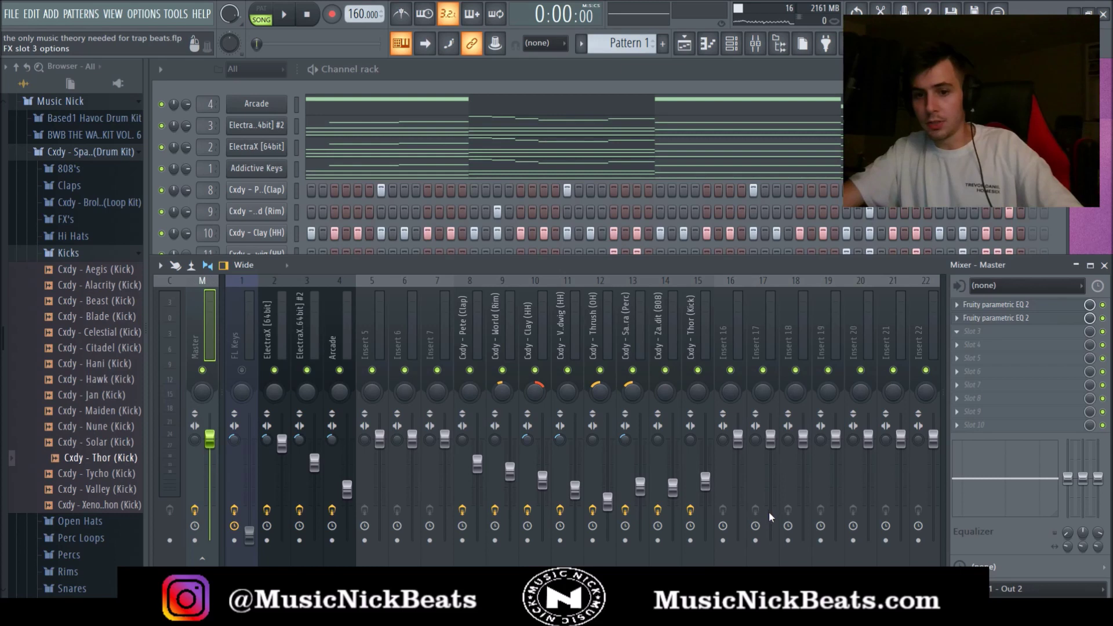
drag(252, 244, 293, 234)
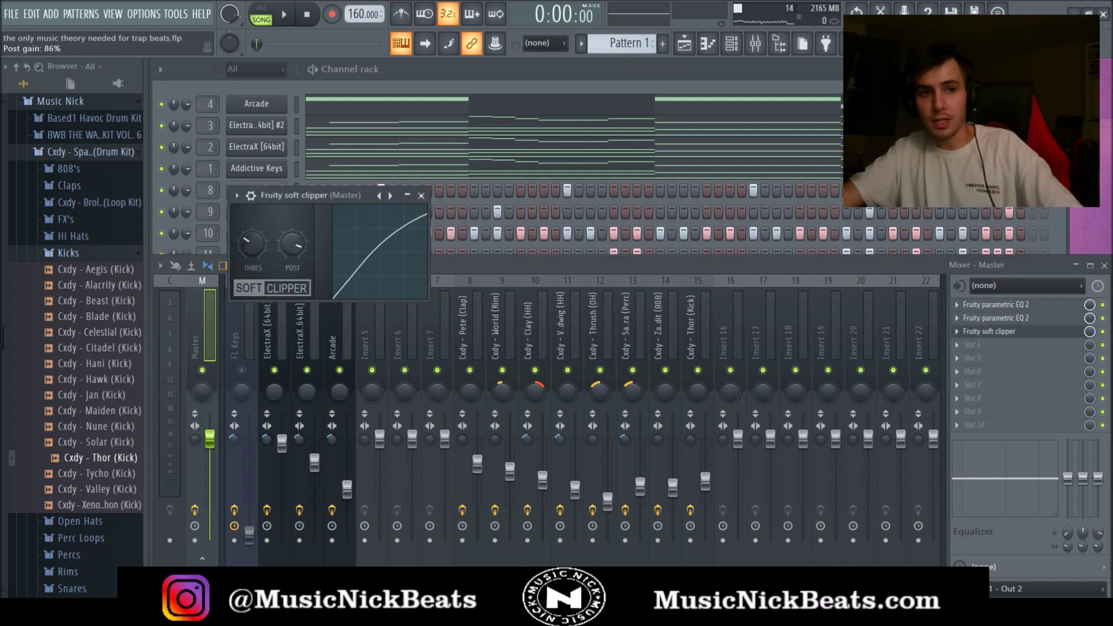
click(421, 195)
Step: During playback, slightly lower the mixer volumes of both ElectraX tracks and the Arcade track
key(space)
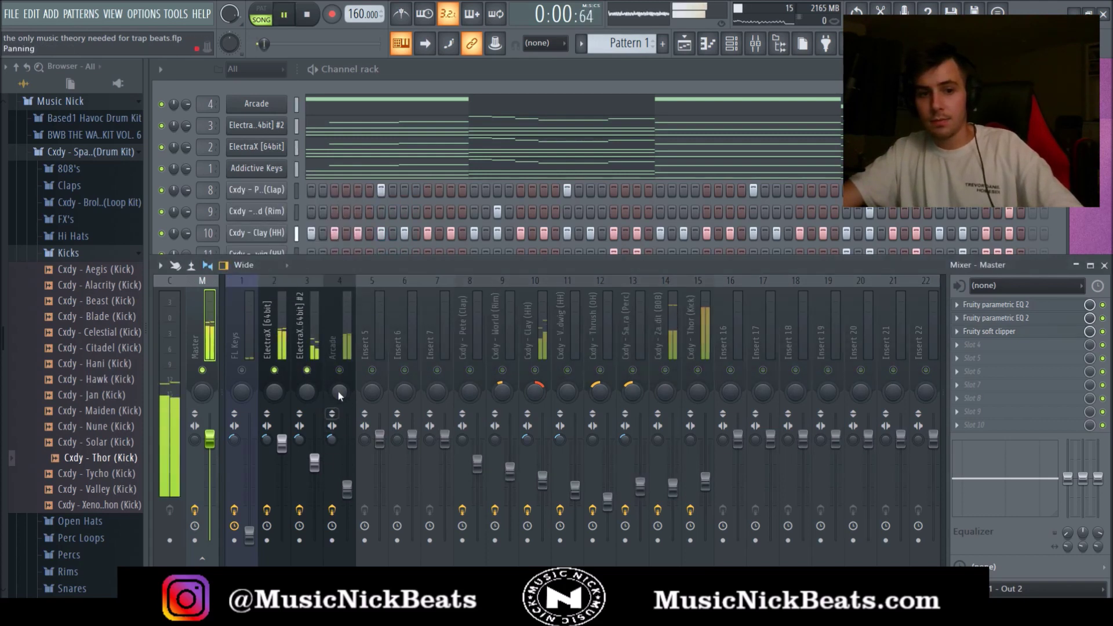
drag(281, 443, 282, 446)
click(314, 464)
click(282, 447)
click(314, 464)
click(347, 491)
click(314, 463)
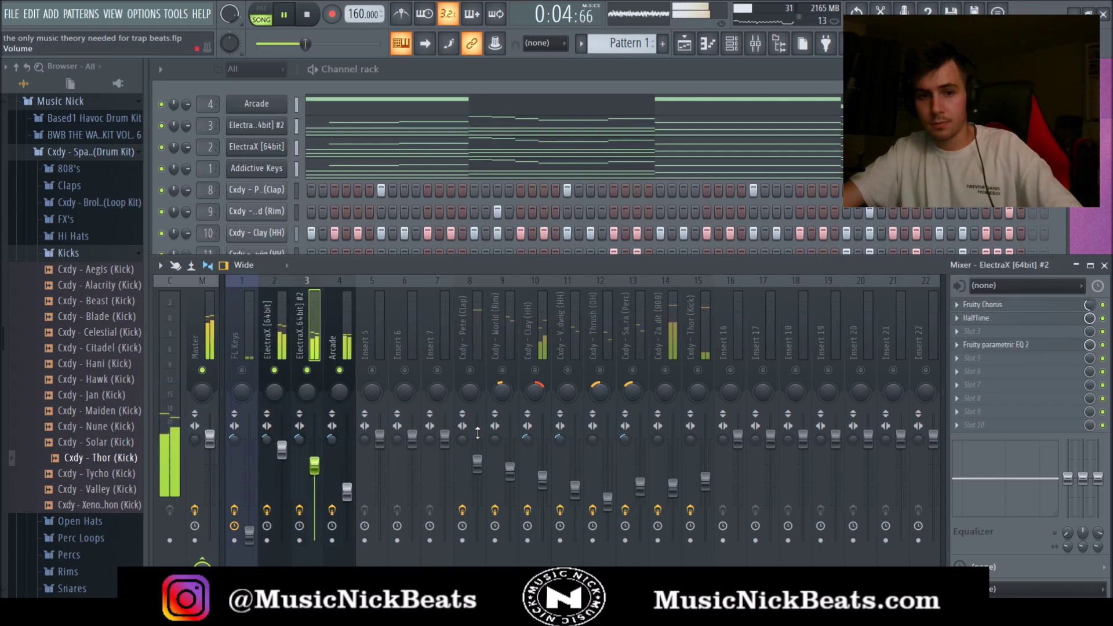
Step: Bring the clap, rim, hi-hats, open hat and perc back into the mix, slightly lowering all their volumes except the open hat's
click(478, 469)
click(510, 473)
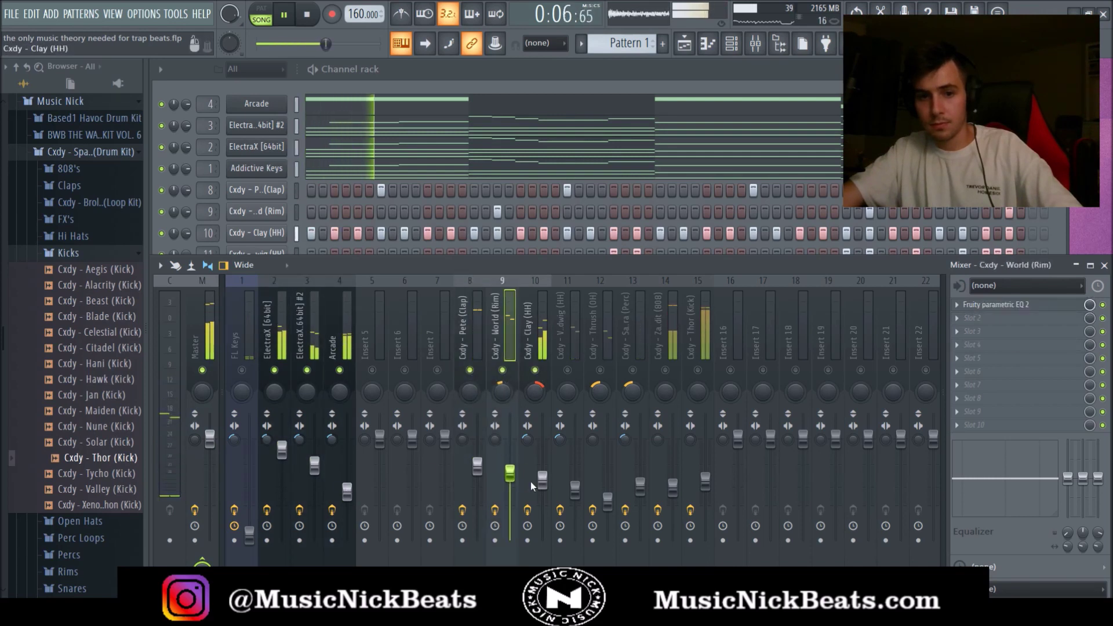
click(542, 480)
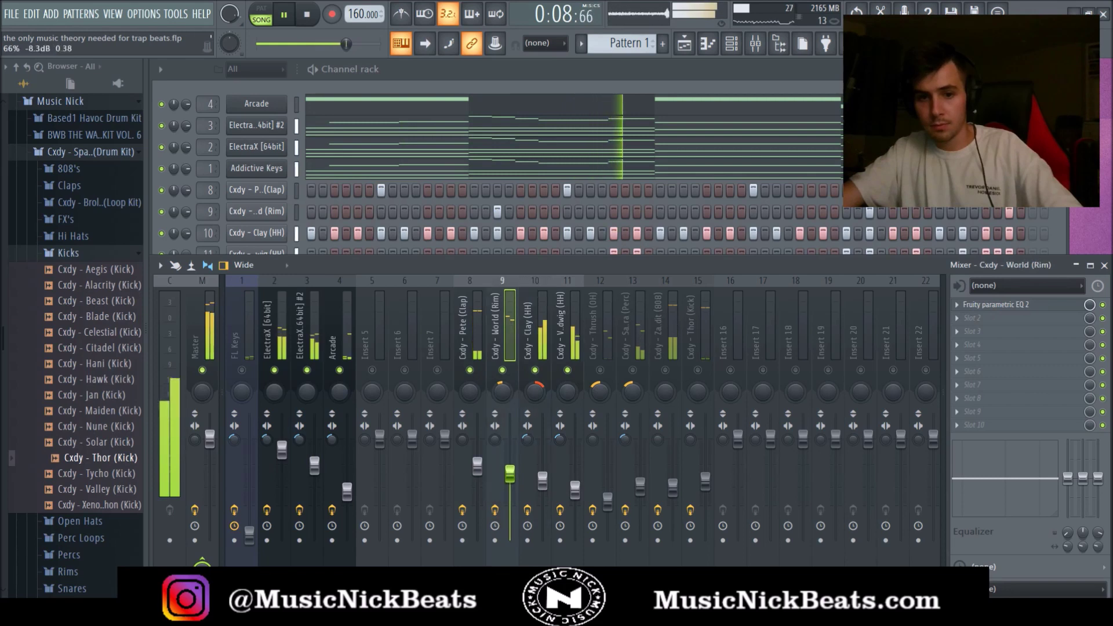
click(568, 372)
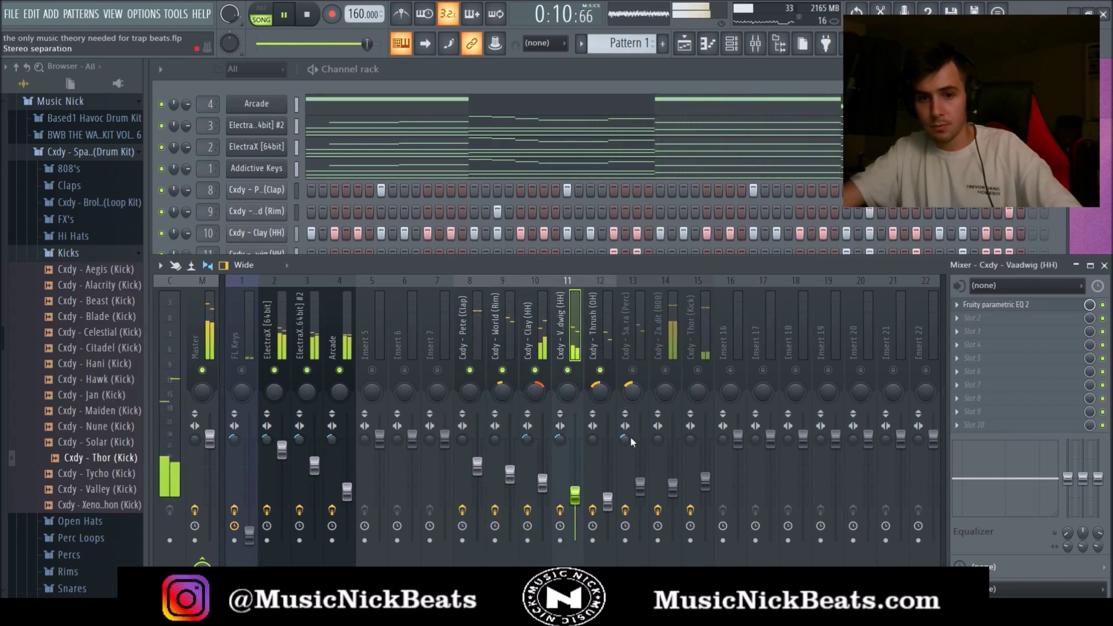
click(638, 371)
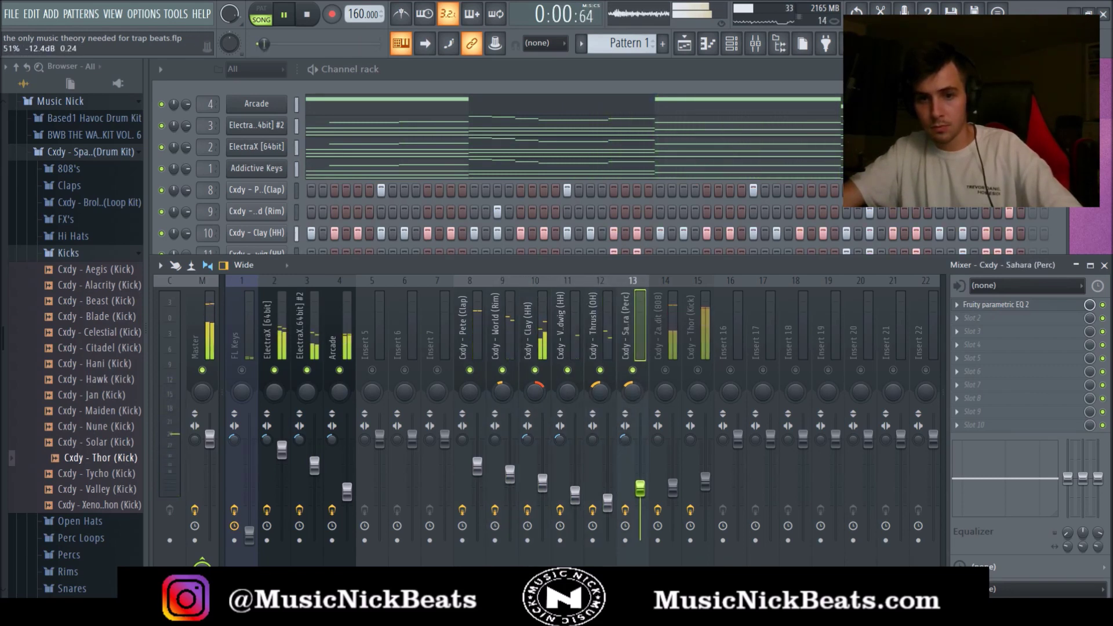
Step: Slightly raise the 808 and Thor kick volumes, re-enable all mixer tracks, and stop playback after listening to the full mix
click(673, 487)
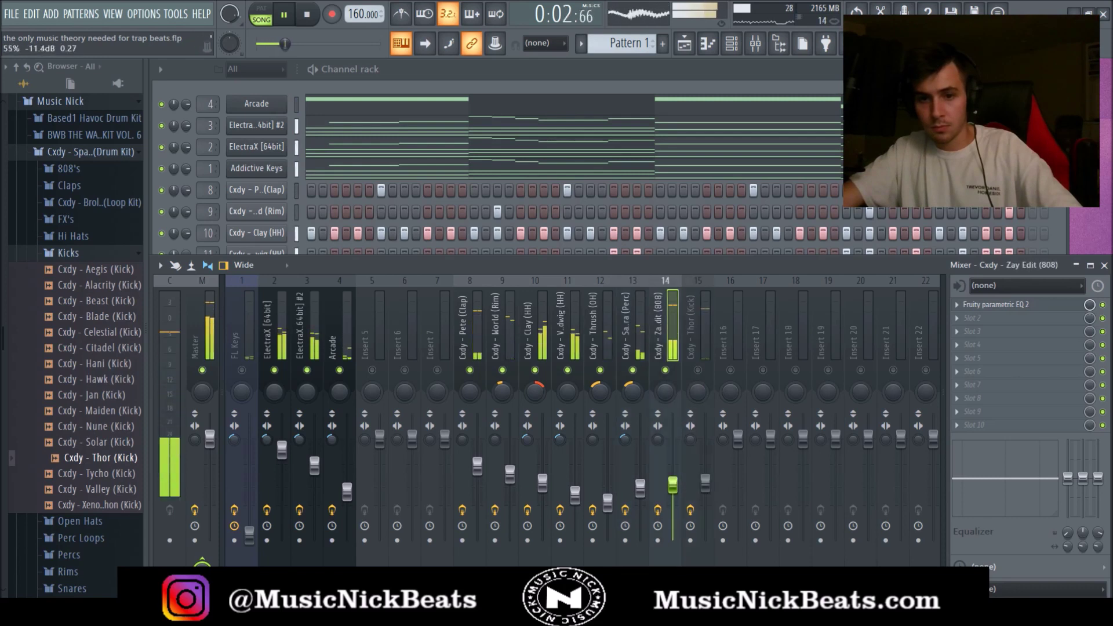
drag(705, 480, 706, 472)
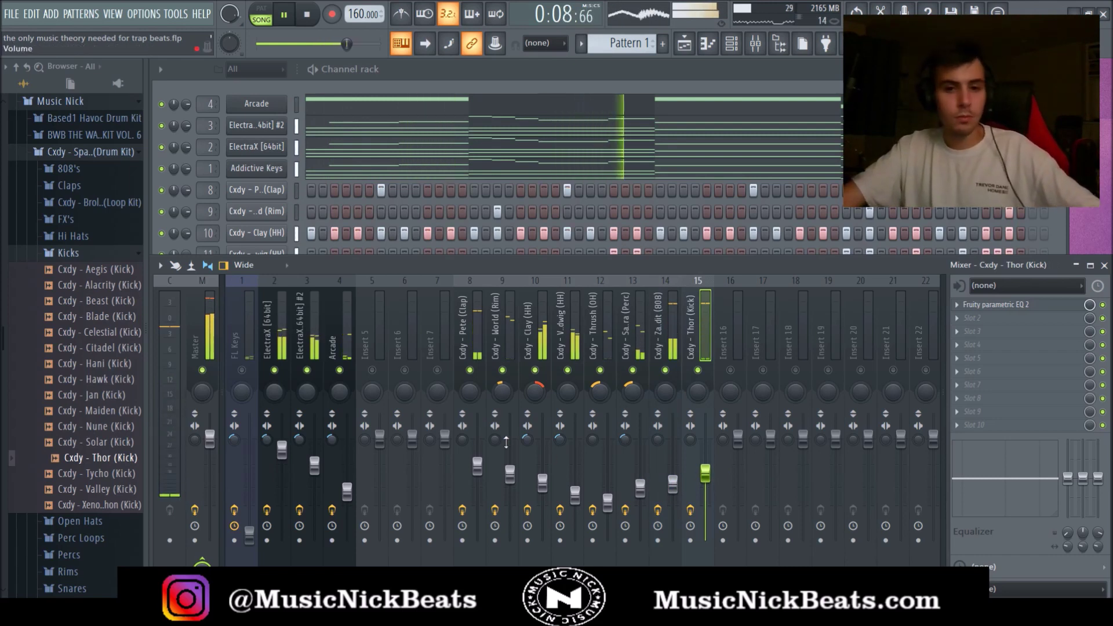
drag(705, 473, 705, 477)
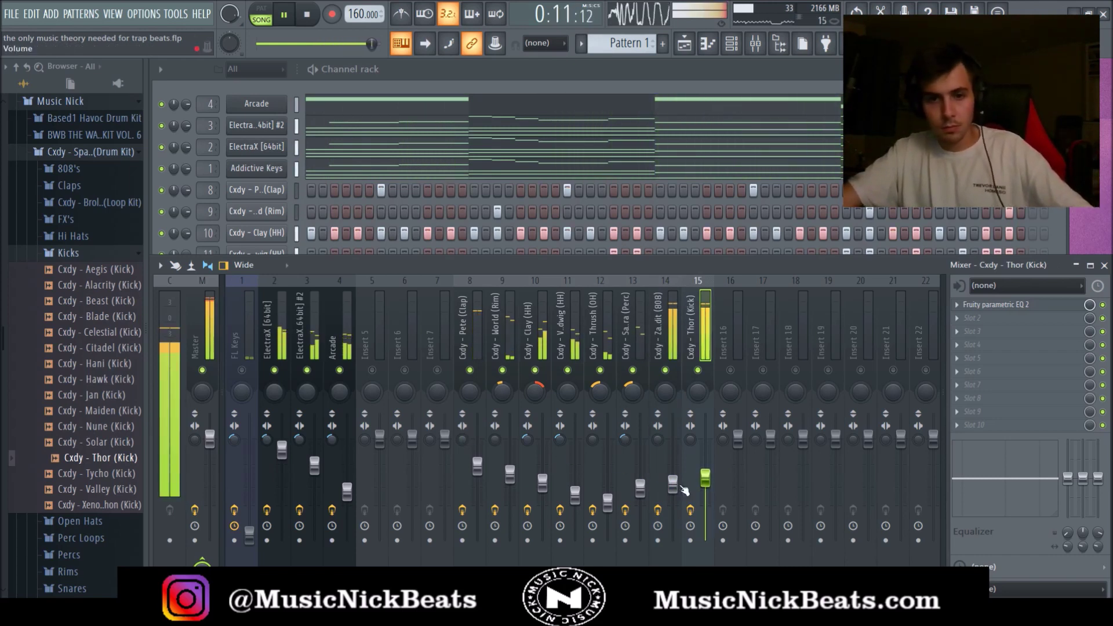
right_click(339, 370)
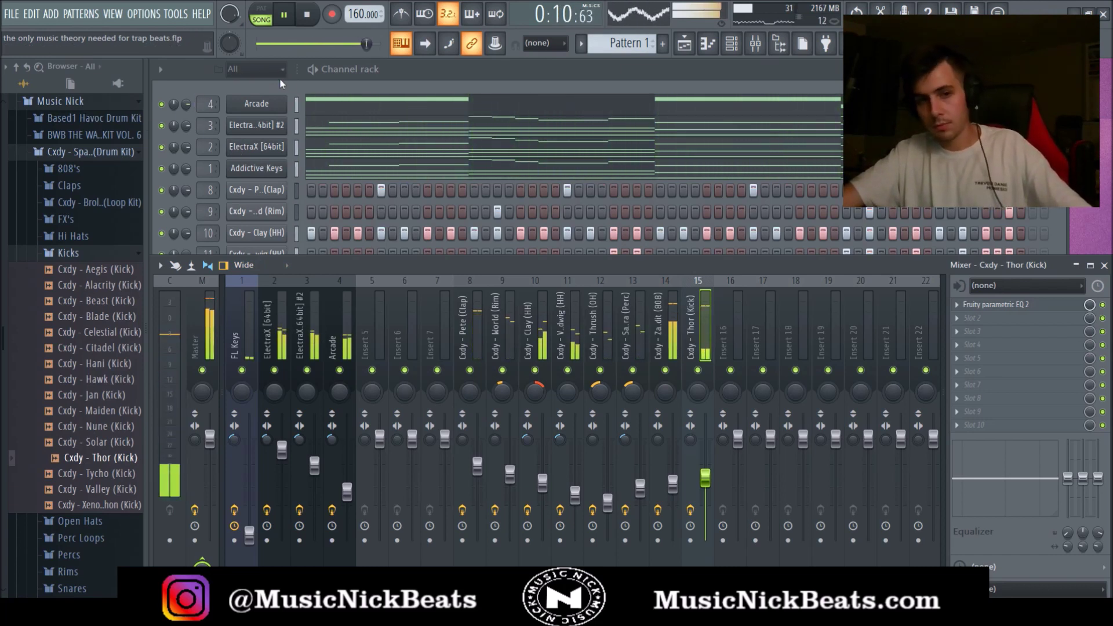
click(309, 16)
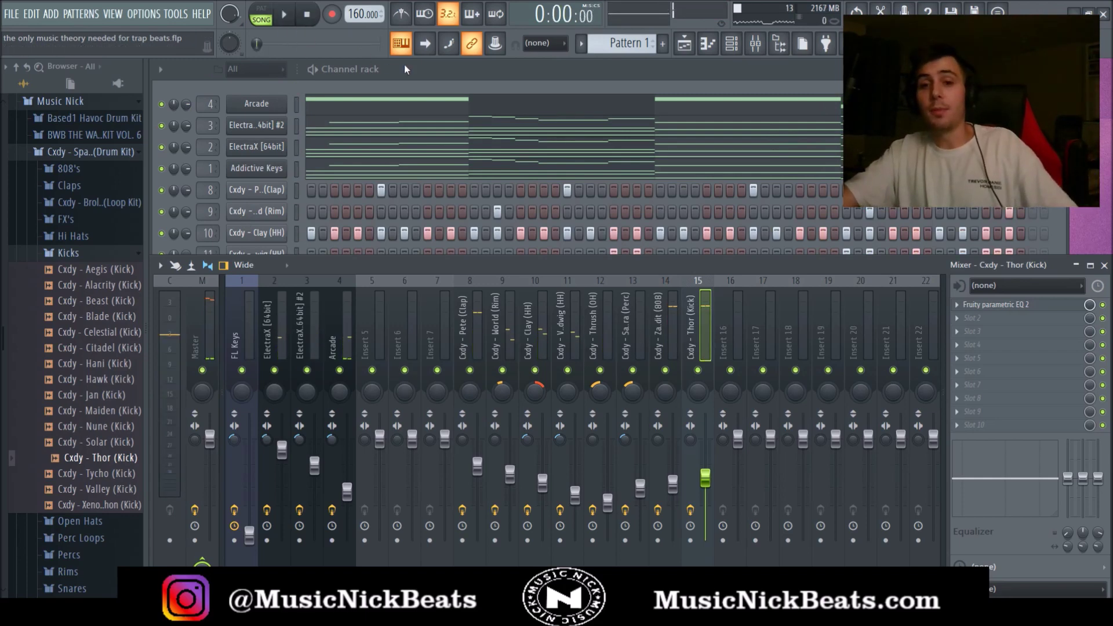
Step: Open the first ElectraX channel's notes in the piano roll
click(404, 69)
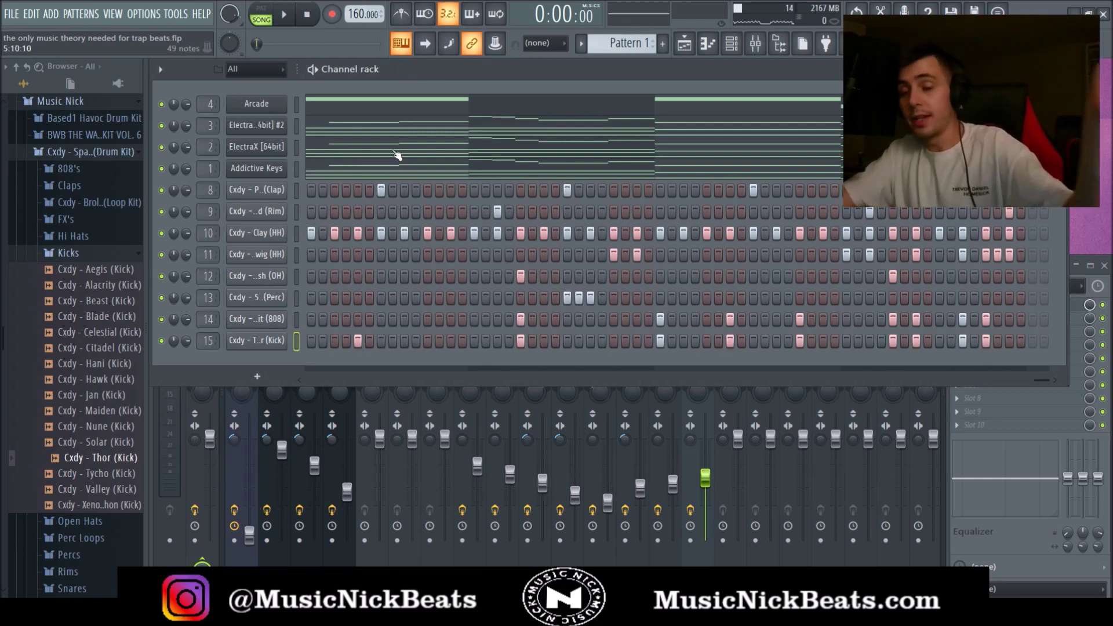
click(350, 146)
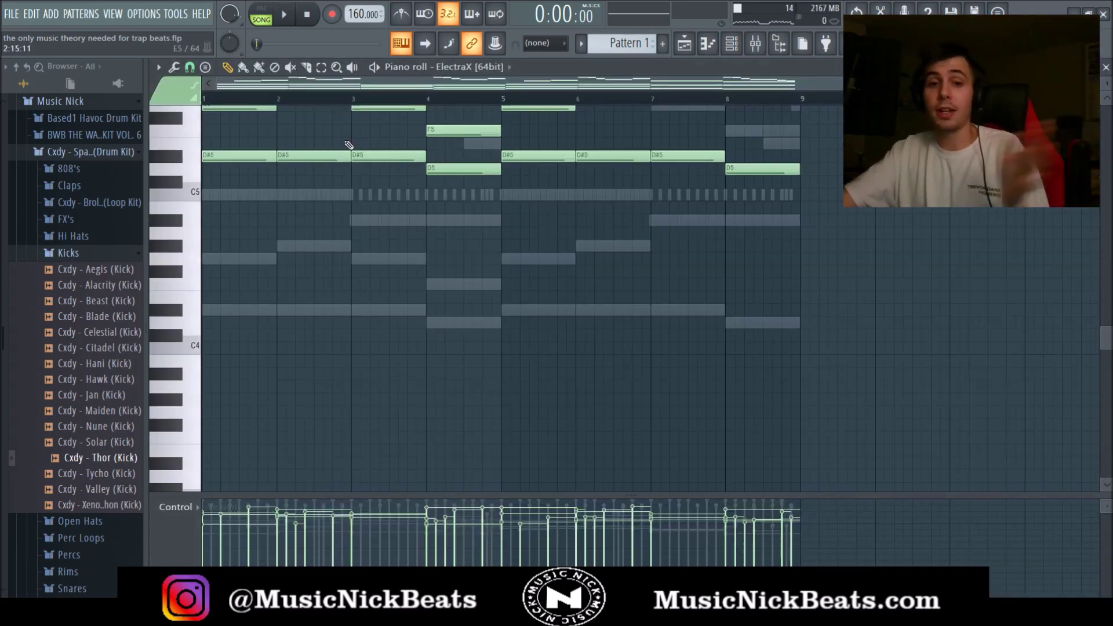